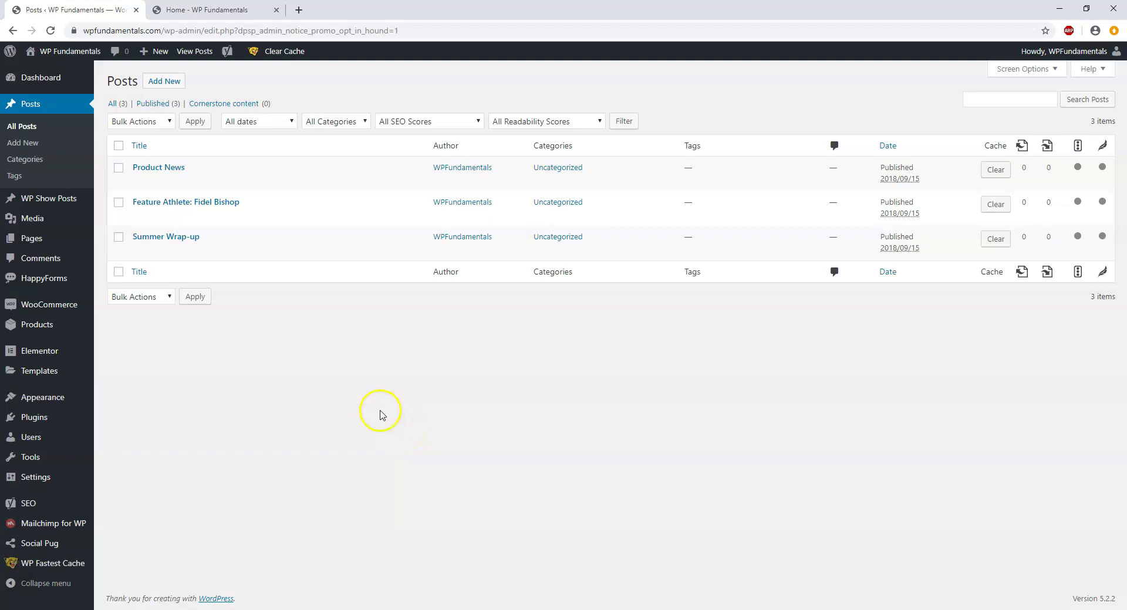
Step: Reload the site's home page and look at the blog posts shown above its footer
mouse_move(200, 246)
click(226, 9)
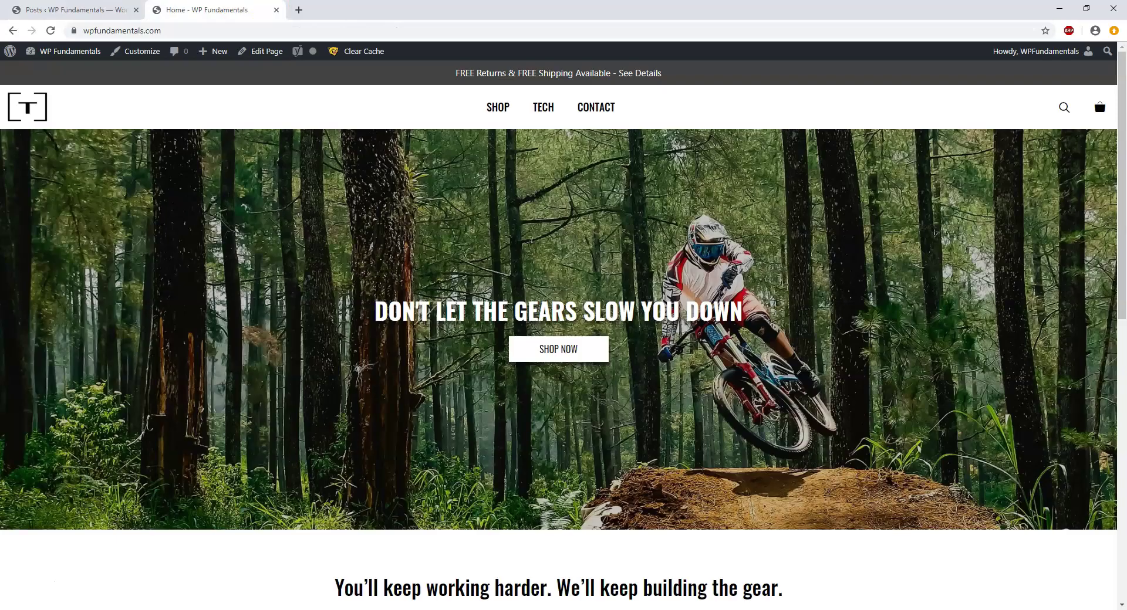
click(50, 30)
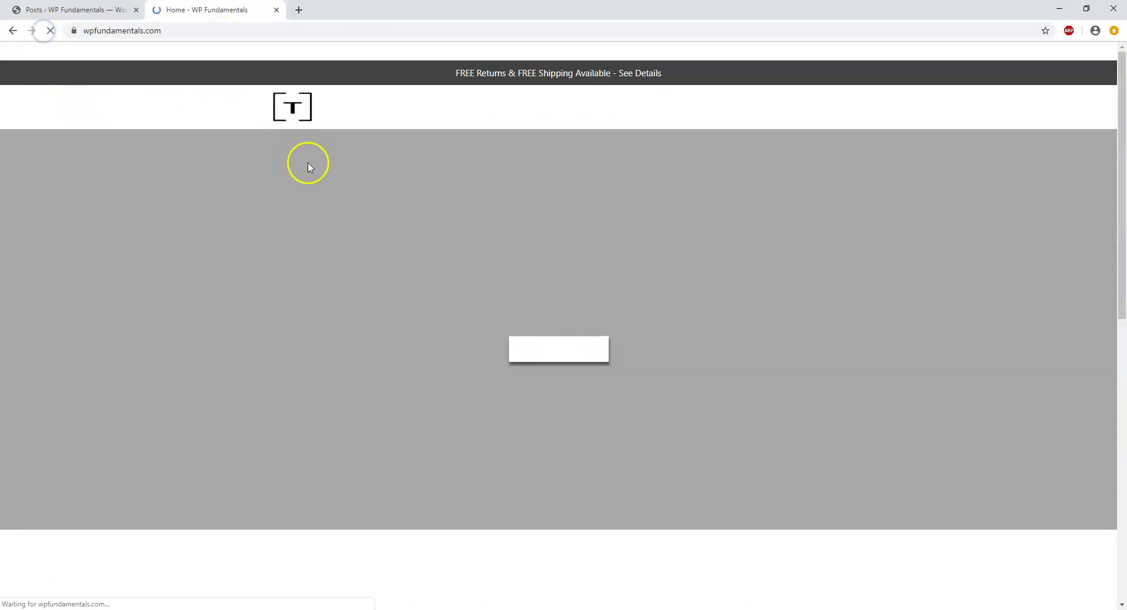
scroll(593, 281, down, 10)
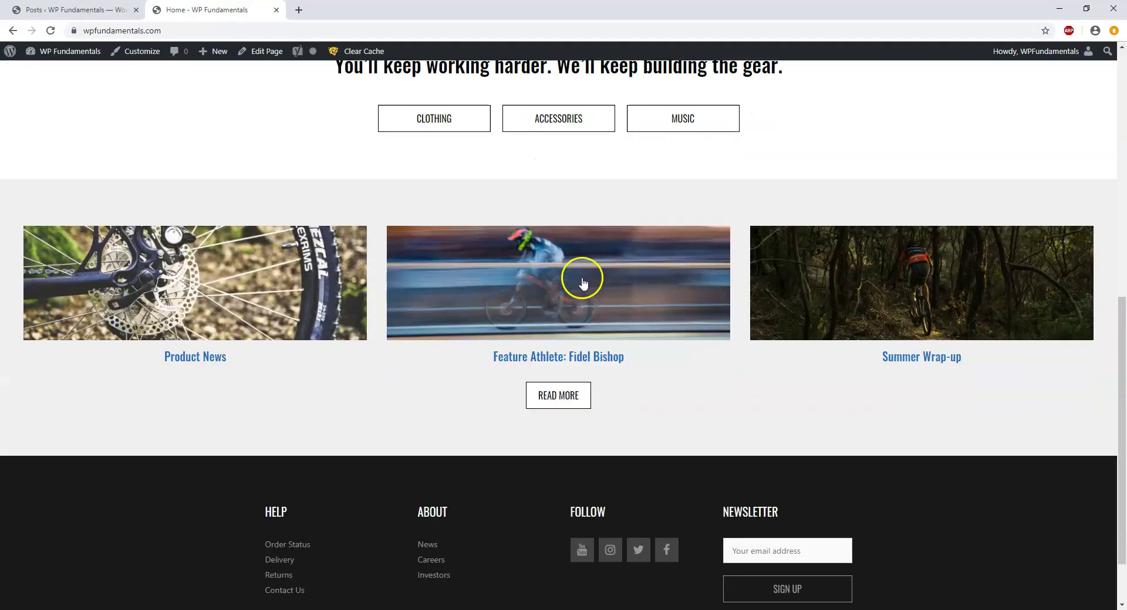
click(112, 10)
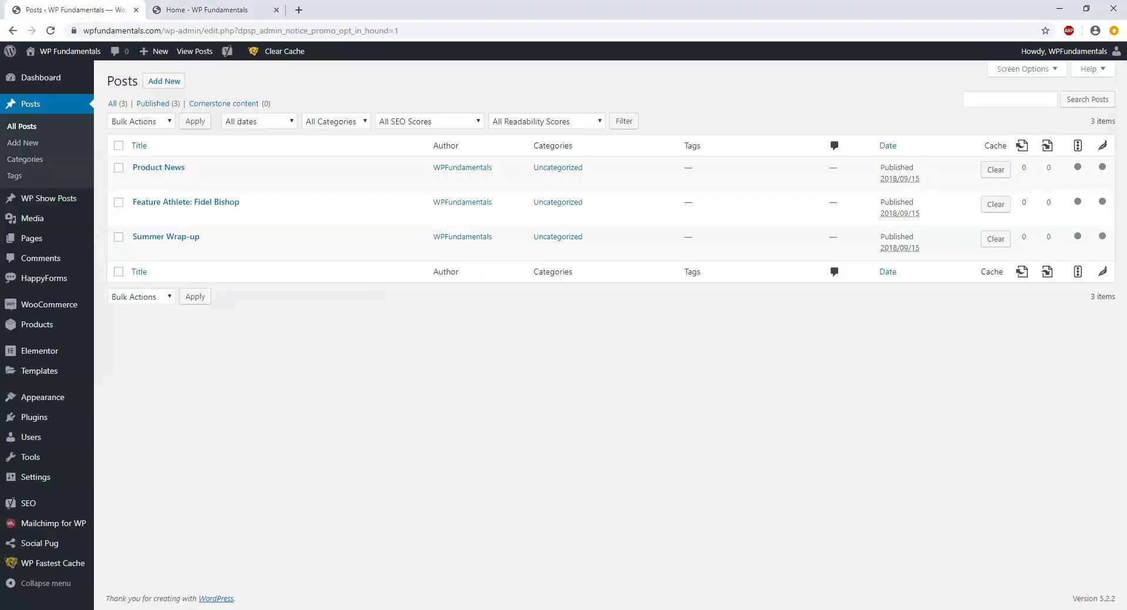
key(ctrl+Tab)
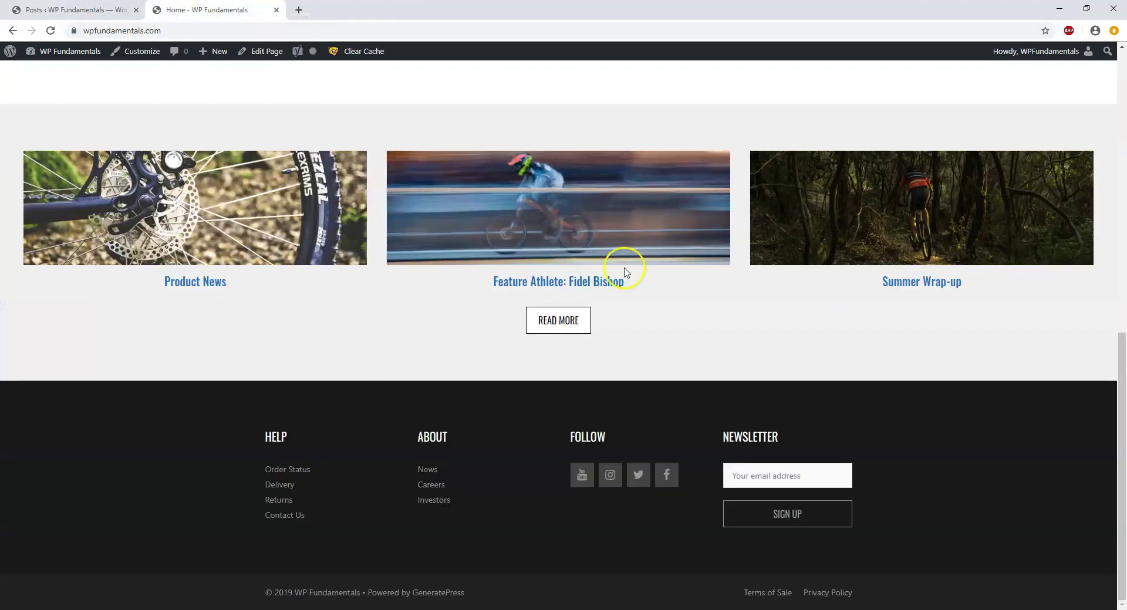
Step: Open the Product News post on the live site, read through its layout, and return to the Posts list
click(218, 224)
scroll(403, 402, down, 9)
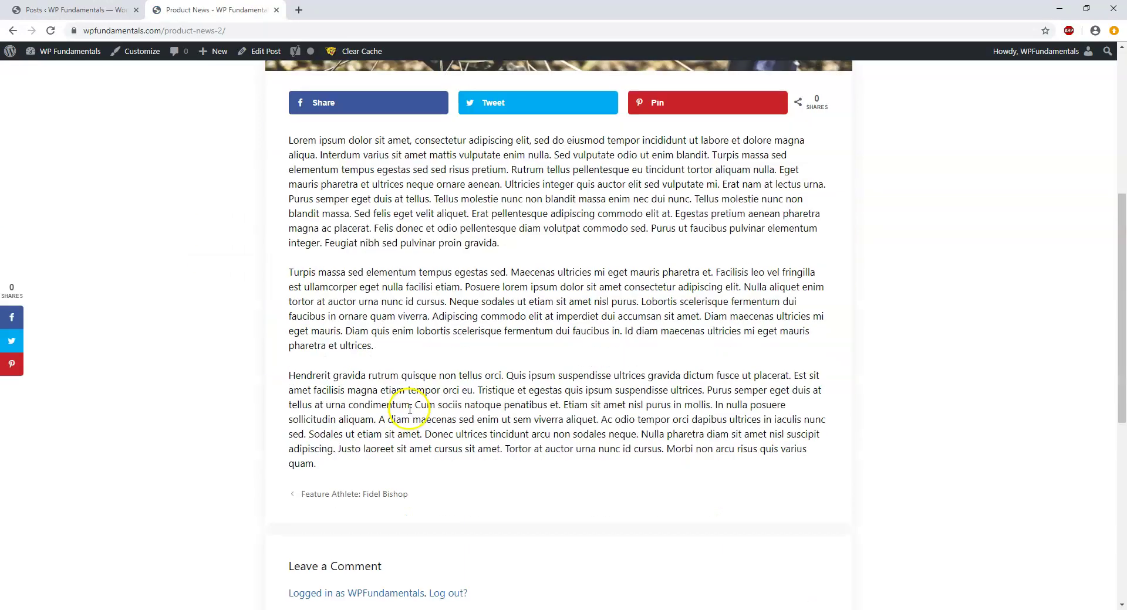
scroll(403, 407, up, 10)
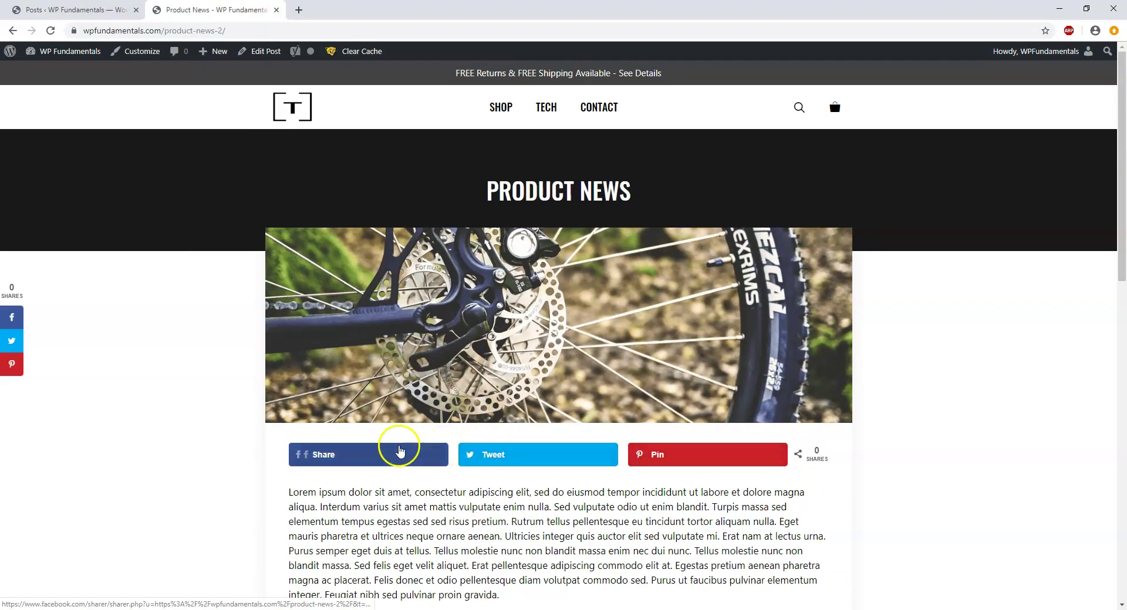
scroll(536, 503, down, 7)
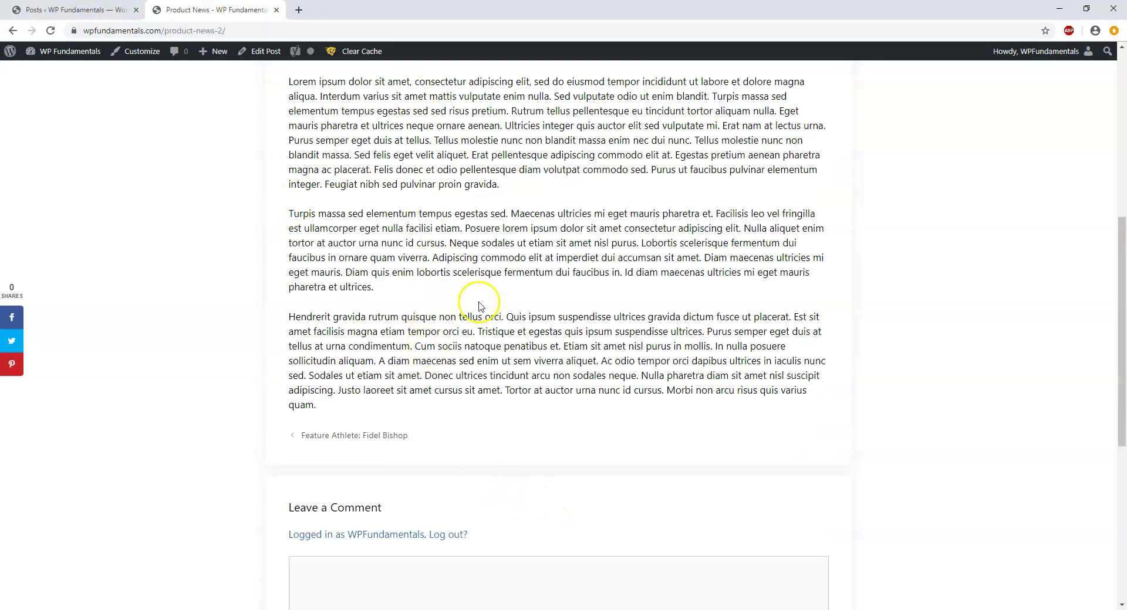
scroll(491, 307, down, 5)
scroll(491, 305, up, 12)
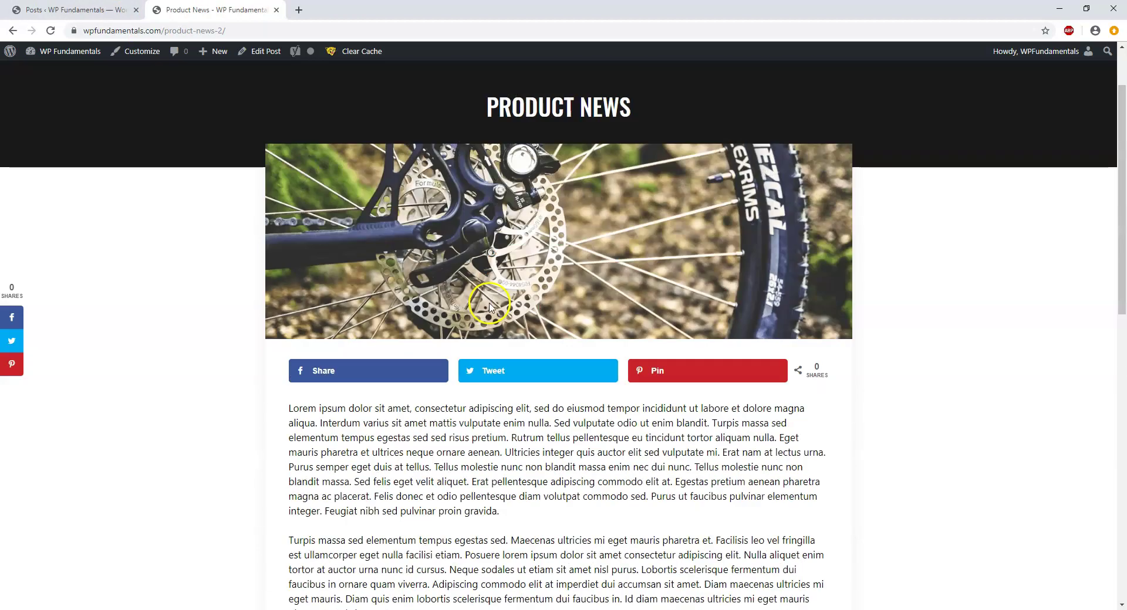
click(124, 11)
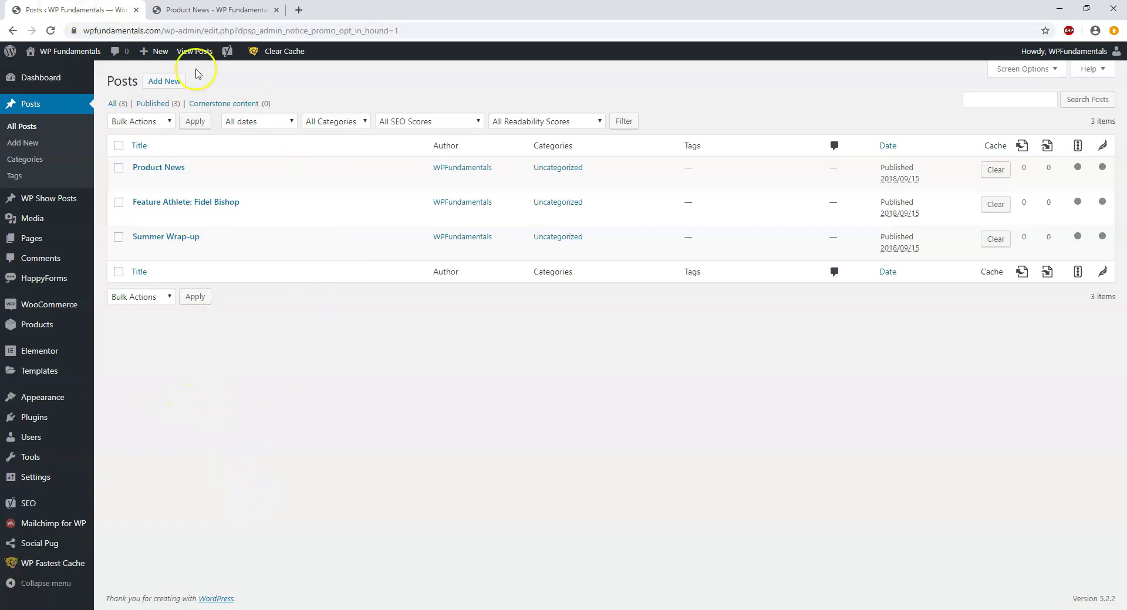
click(199, 10)
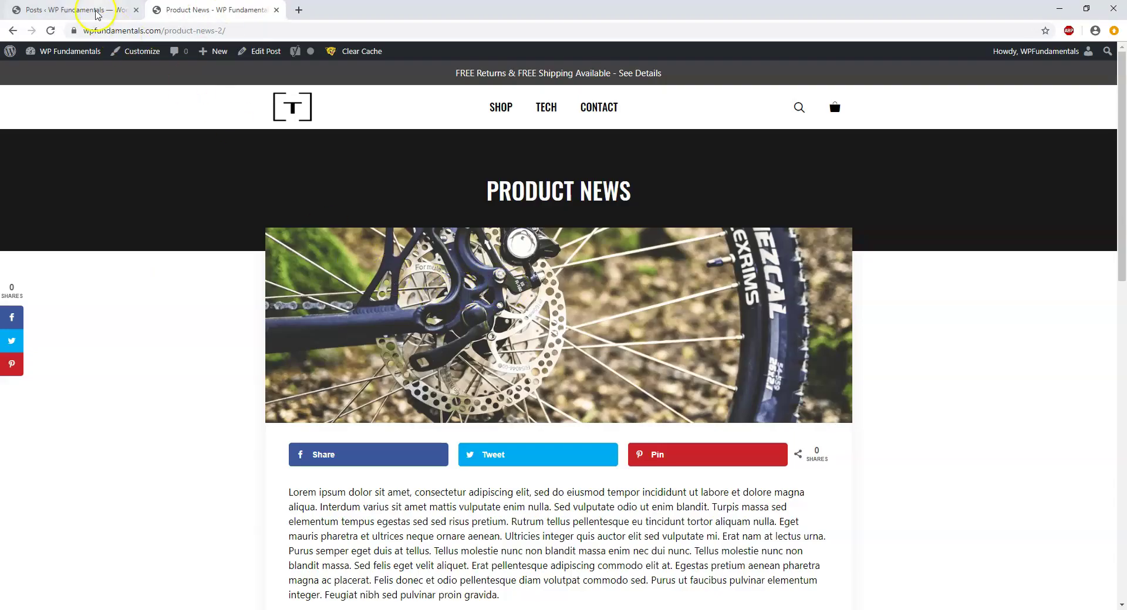
click(94, 9)
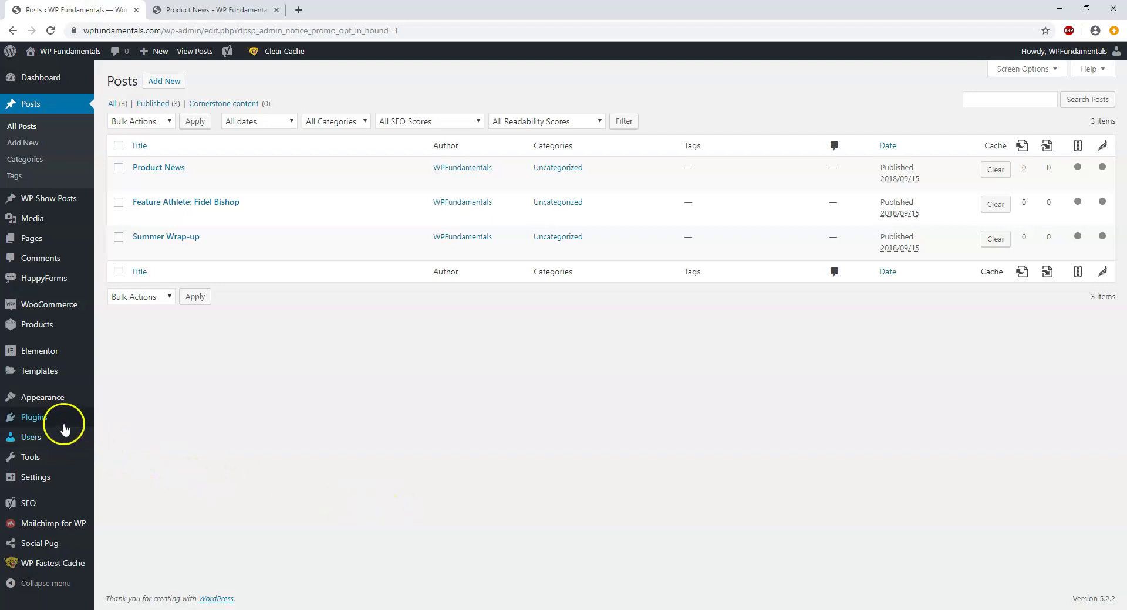
Step: View the page for adding plugins in a separate browser tab and close it to return to the Posts list
mouse_move(61, 419)
right_click(120, 436)
click(150, 442)
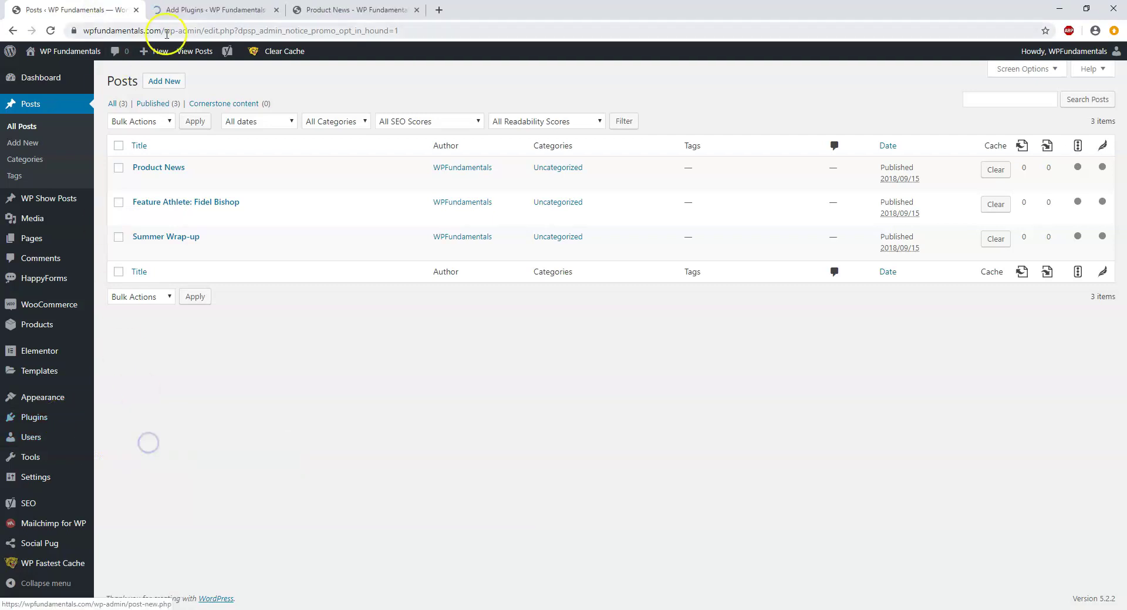
click(197, 10)
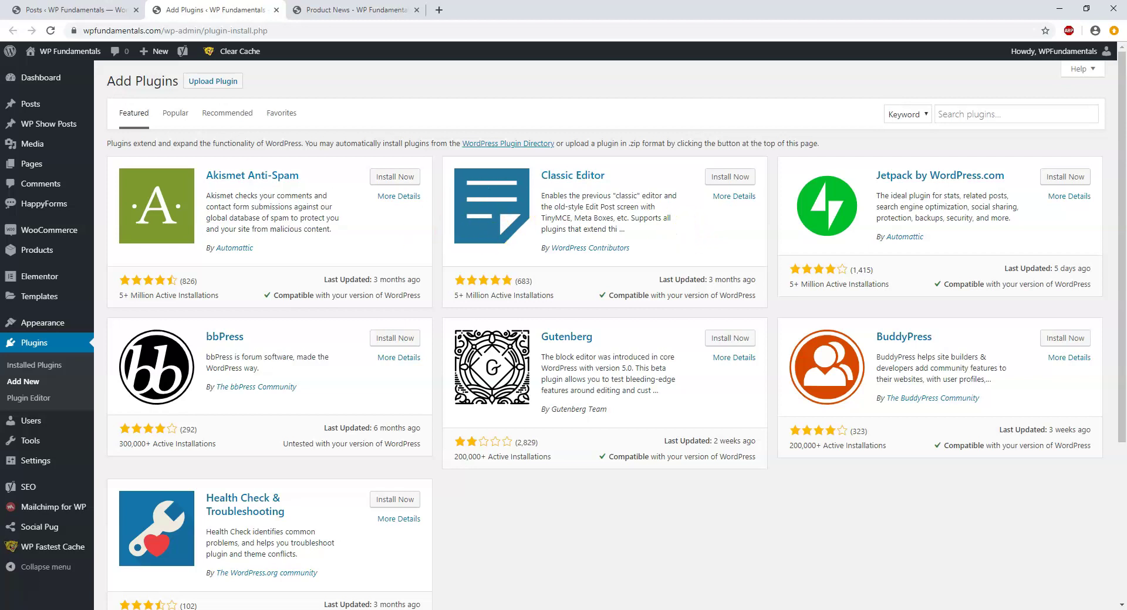
mouse_move(59, 108)
click(276, 10)
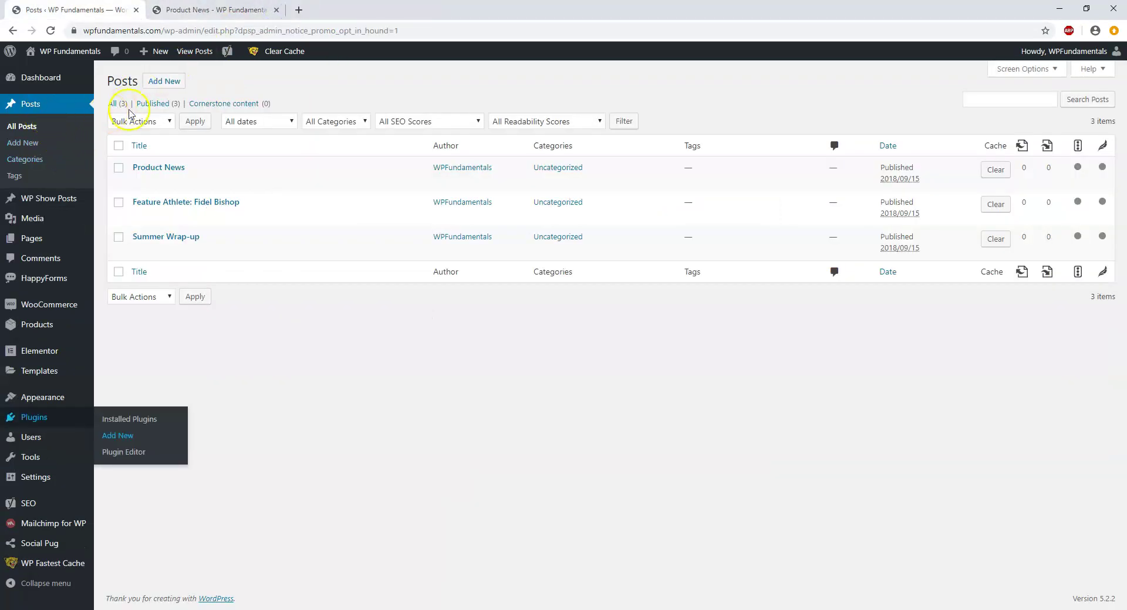
click(396, 434)
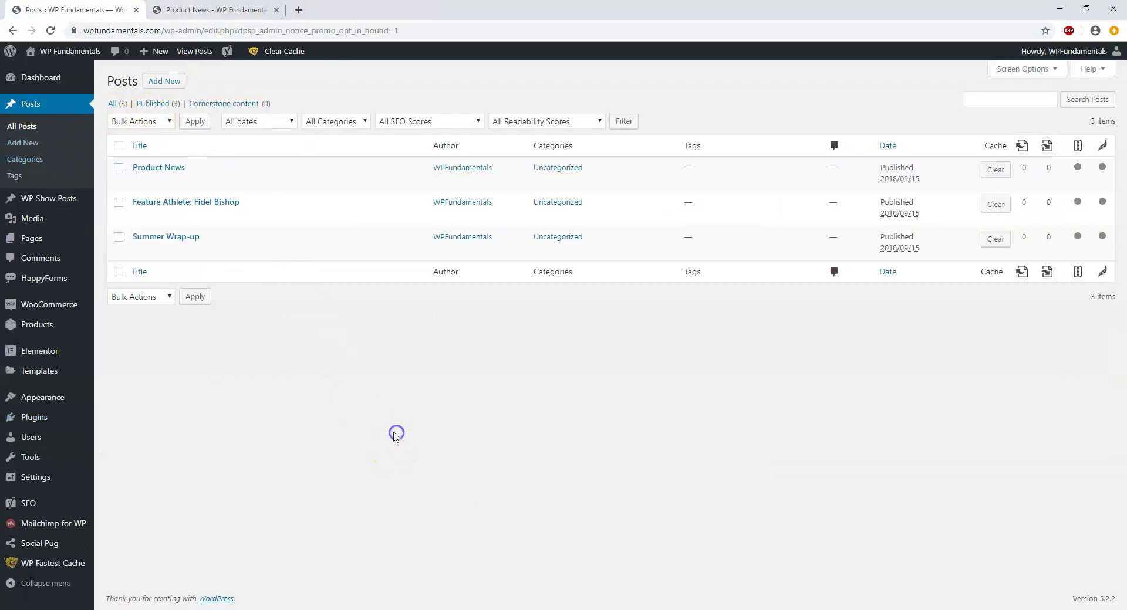
Step: Create a new post titled "First Blog Post" with the paragraph "this is my first blog post"
click(160, 86)
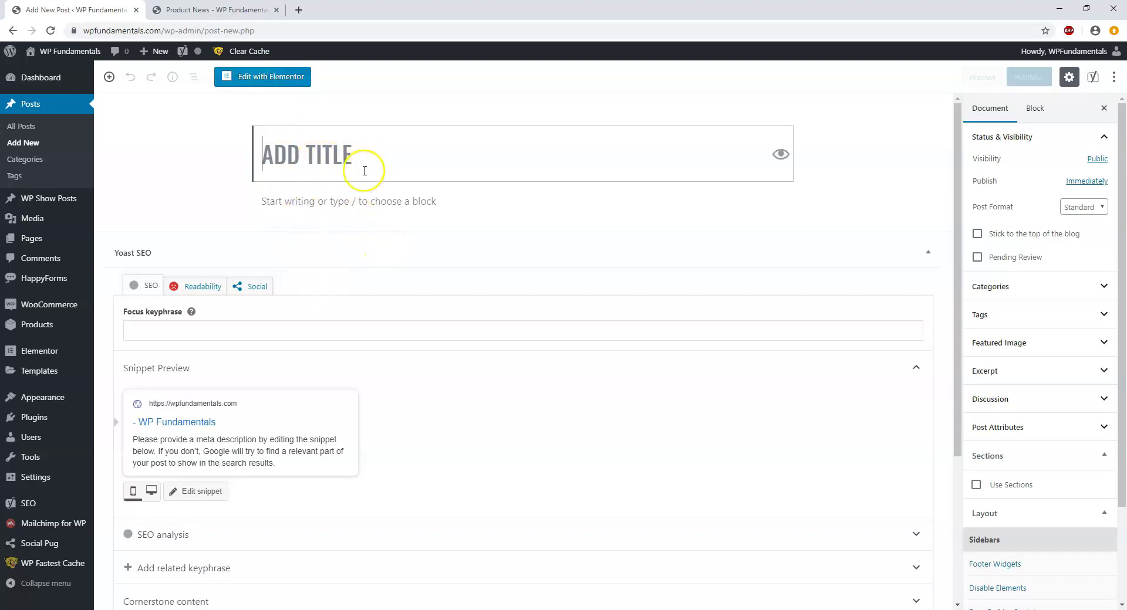
text(FIRS)
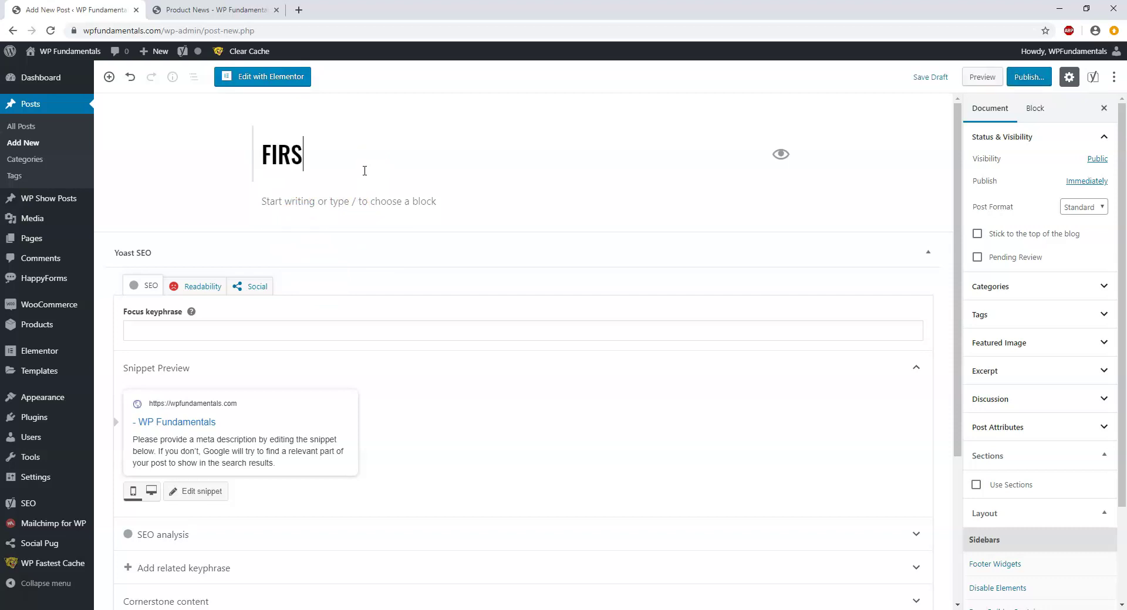
text(T BLOG POST)
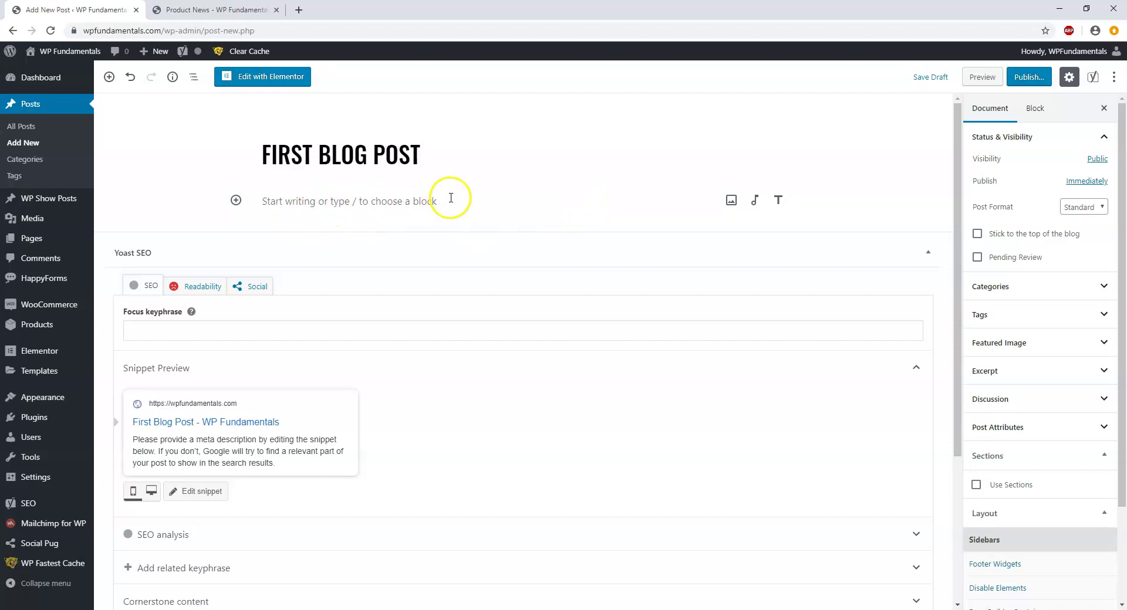
click(323, 203)
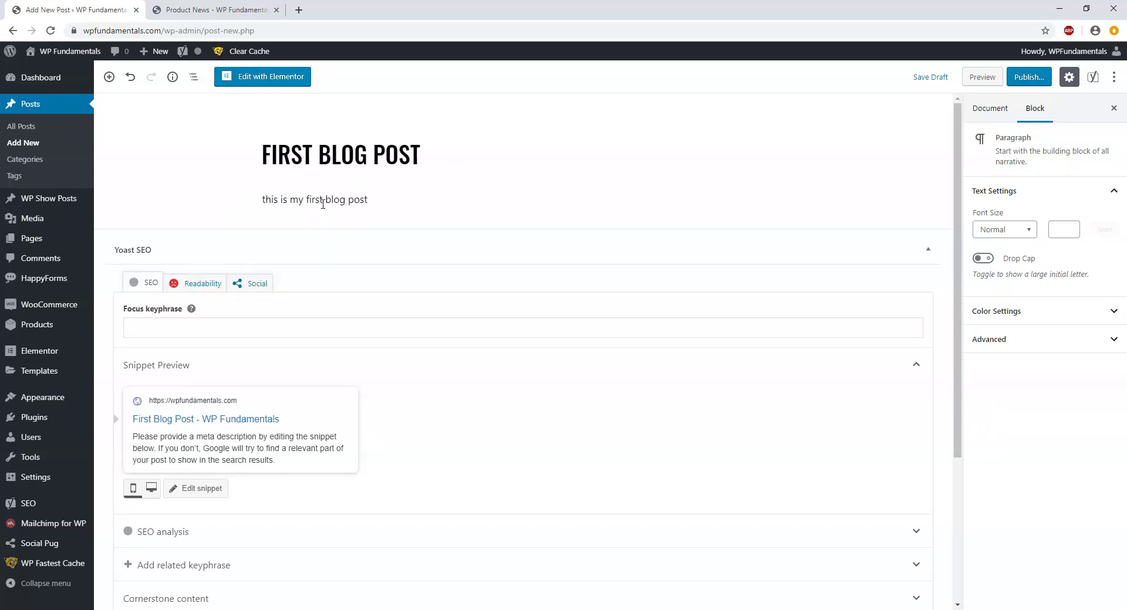
key(Return)
Step: Insert an image block below the paragraph with Sunrise.jpg from the media library
click(294, 250)
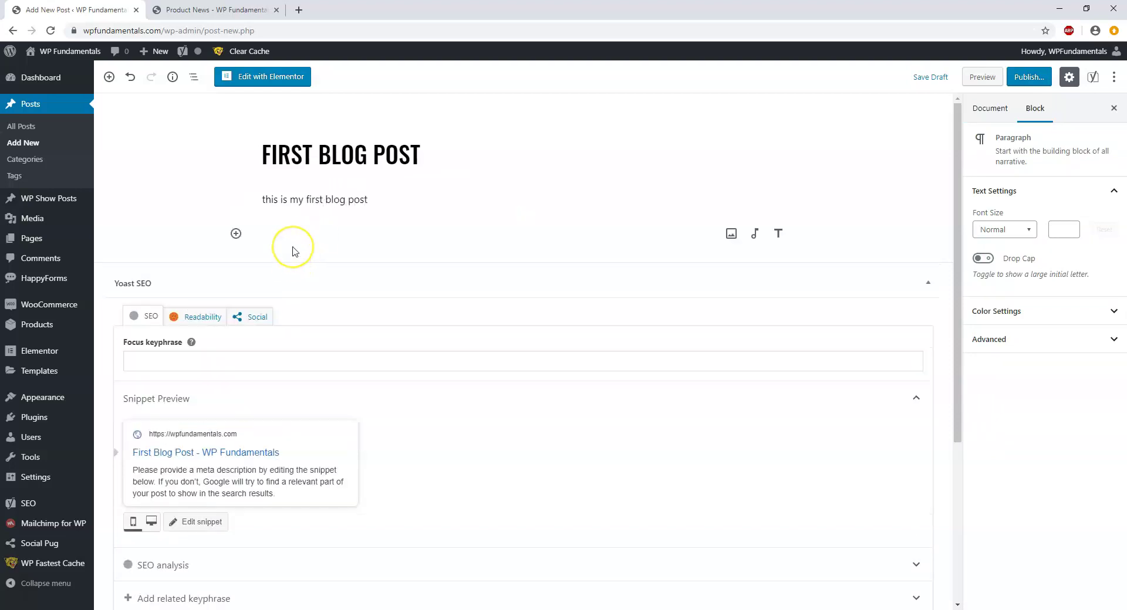
text(/)
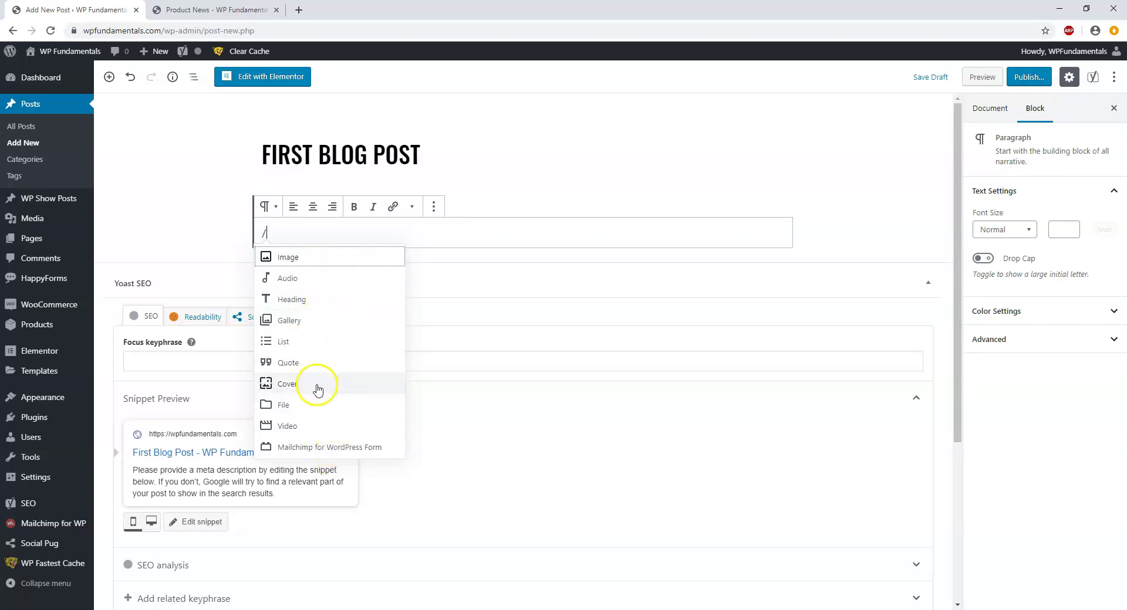
click(289, 258)
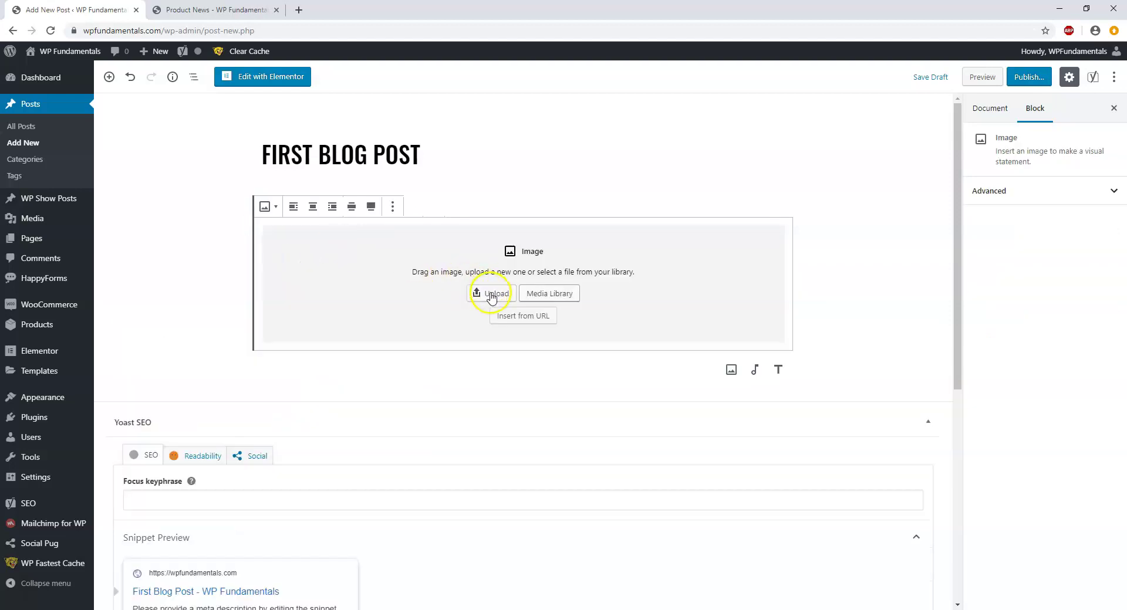
click(566, 293)
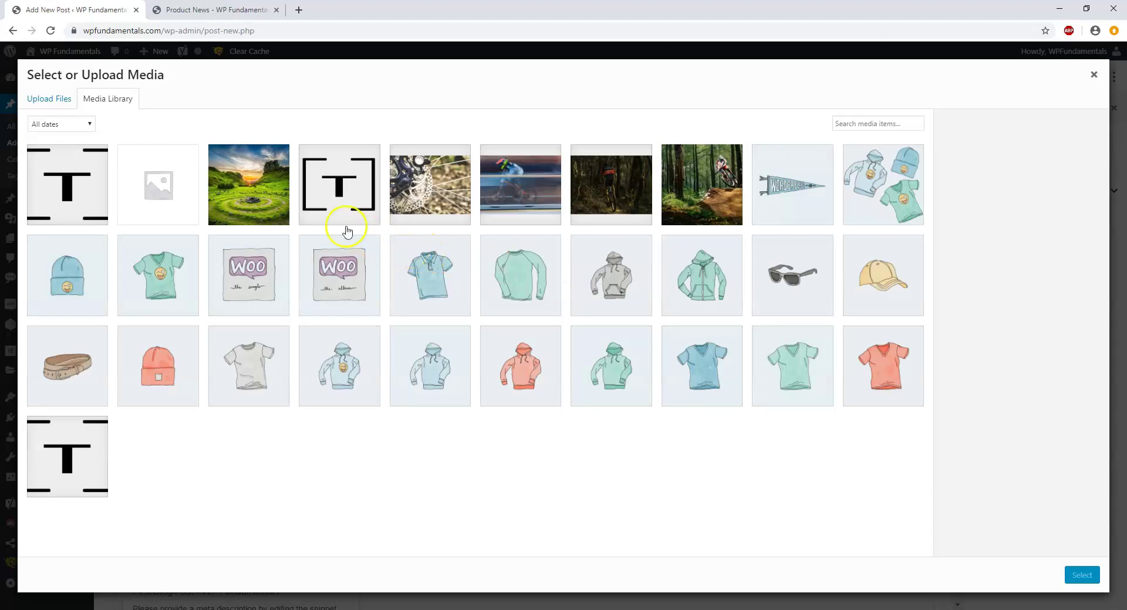
click(267, 194)
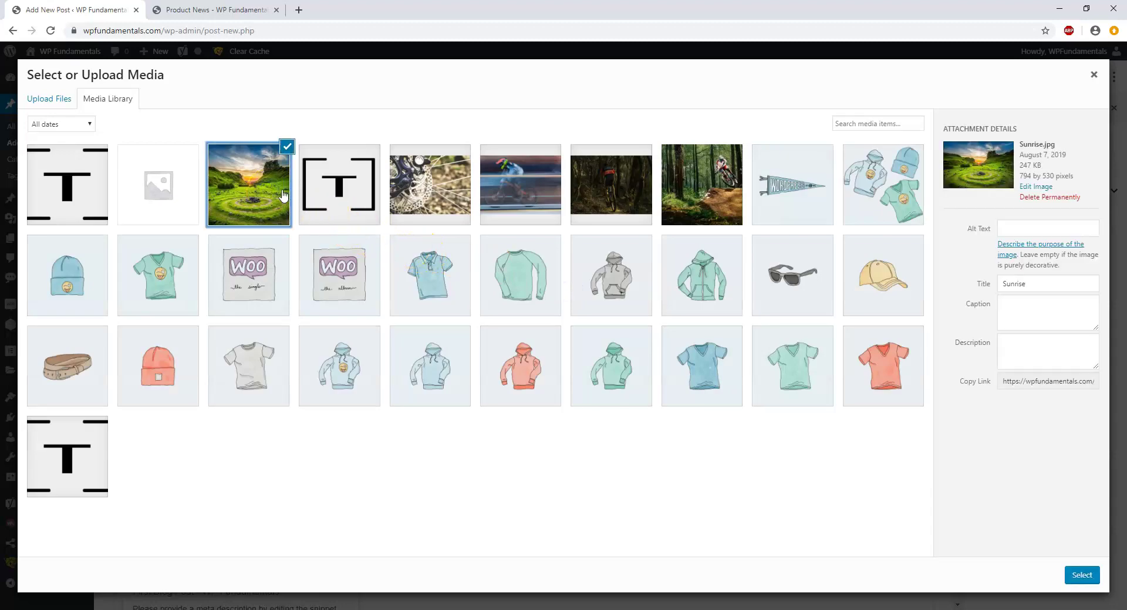
click(1082, 575)
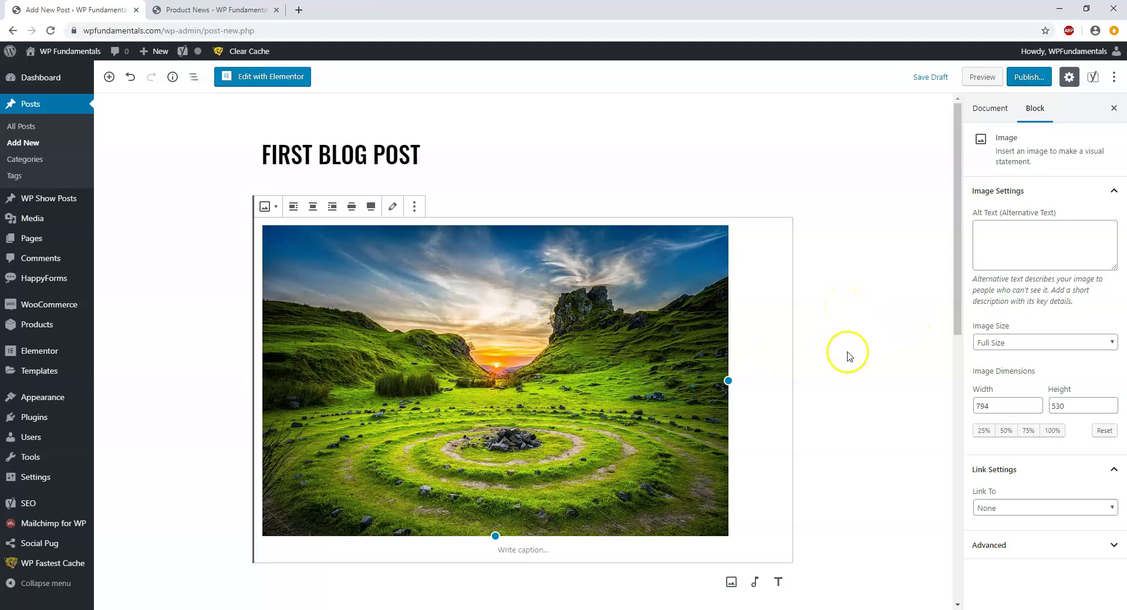
Step: Set the sunrise image's alternative text to "garden"
click(999, 229)
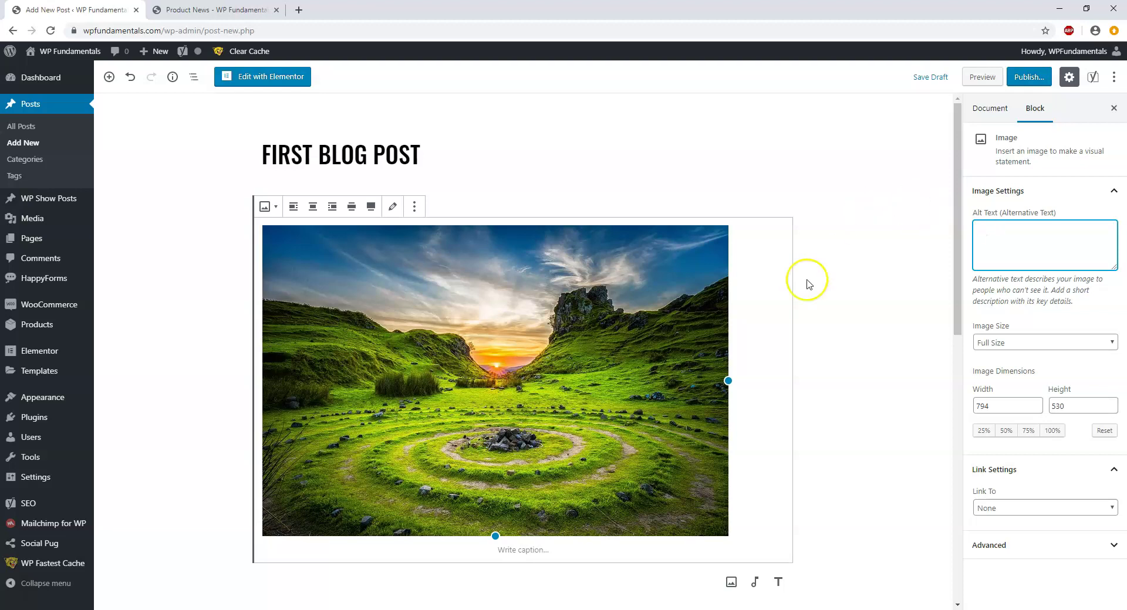
click(505, 371)
click(1001, 245)
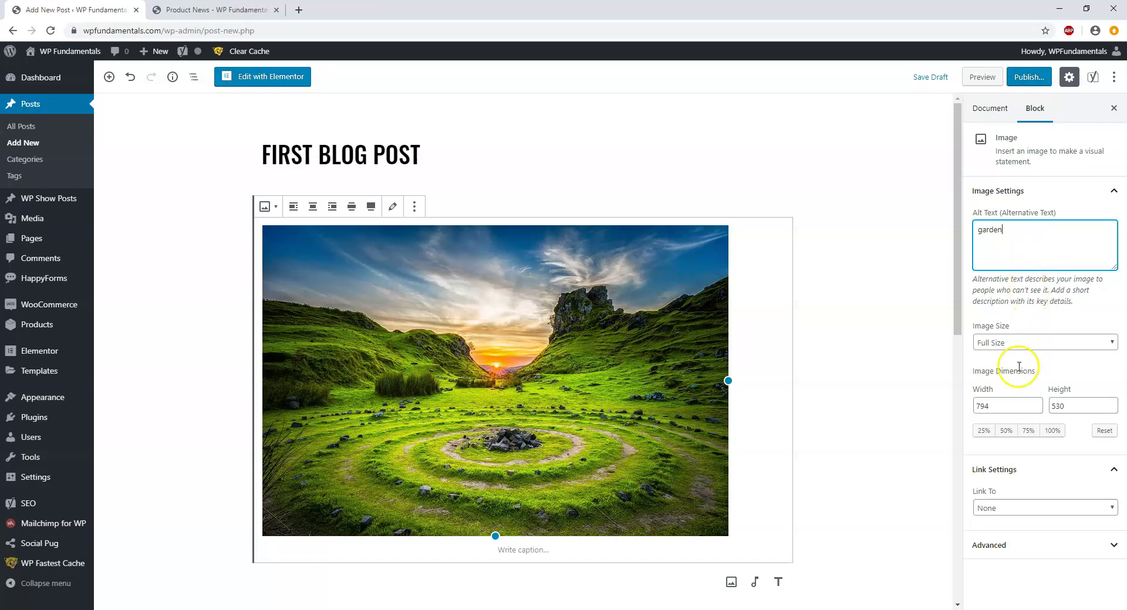
Step: Try the Medium and Thumbnail sizes on the sunrise image and return it to Full Size
click(1005, 343)
click(1011, 368)
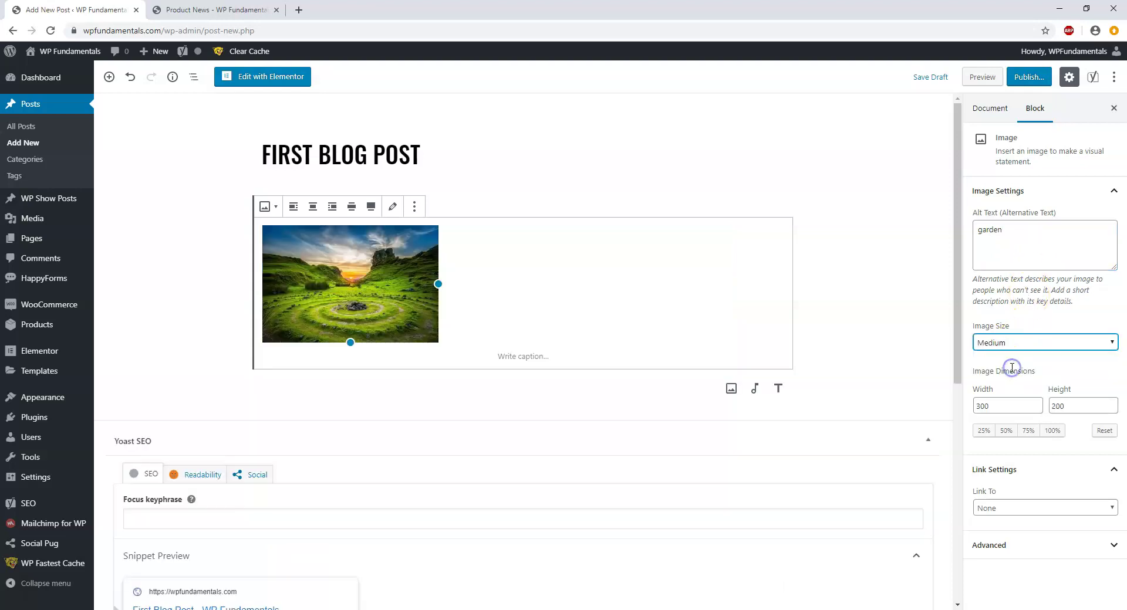
click(1012, 343)
click(1011, 356)
click(1011, 345)
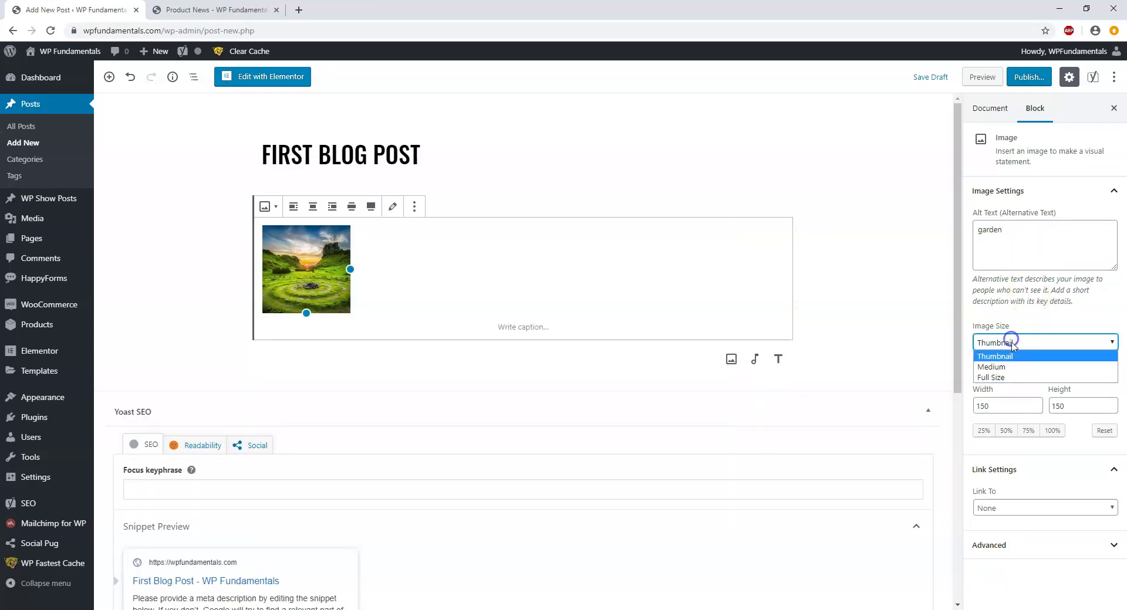
click(1007, 380)
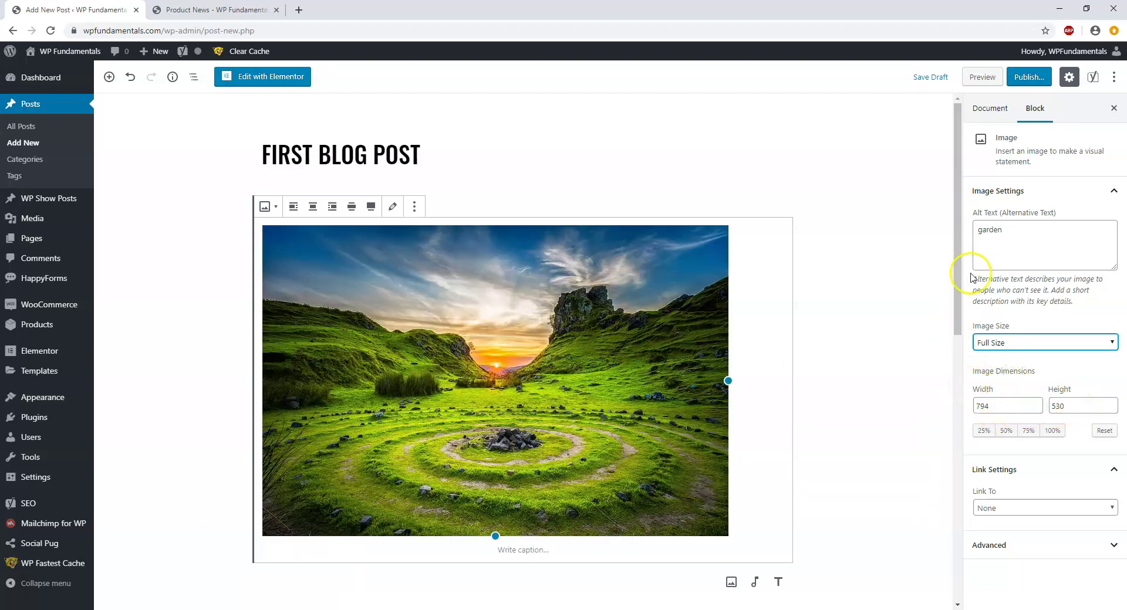
mouse_move(957, 264)
mouse_down()
mouse_move(958, 351)
mouse_move(954, 256)
mouse_up()
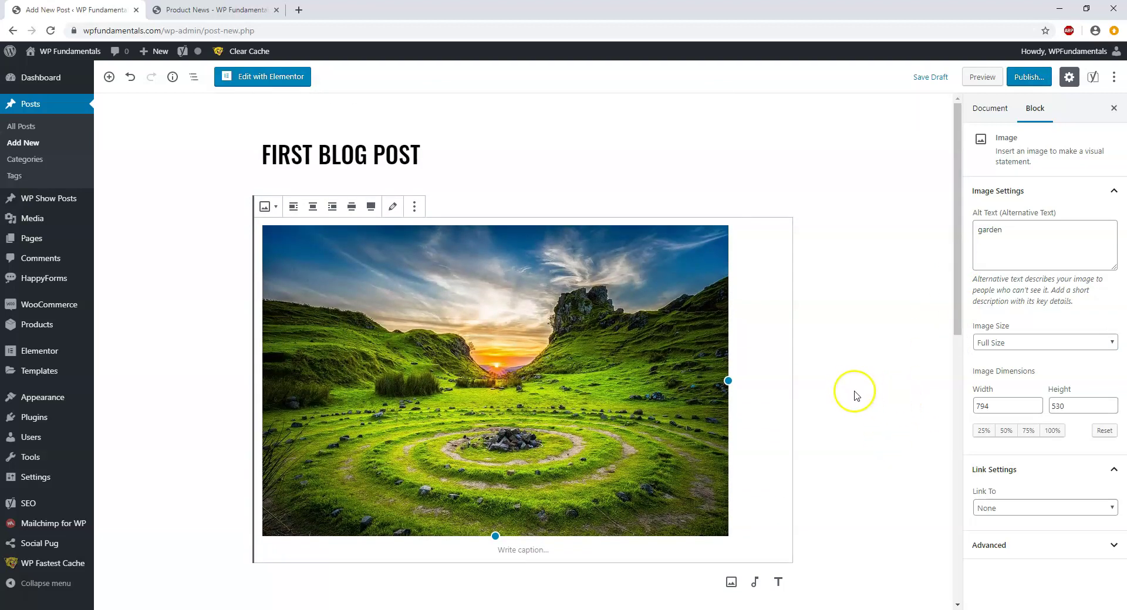
Step: Add an empty paragraph below the sunrise image and look through the most used block types available there
scroll(853, 389, down, 4)
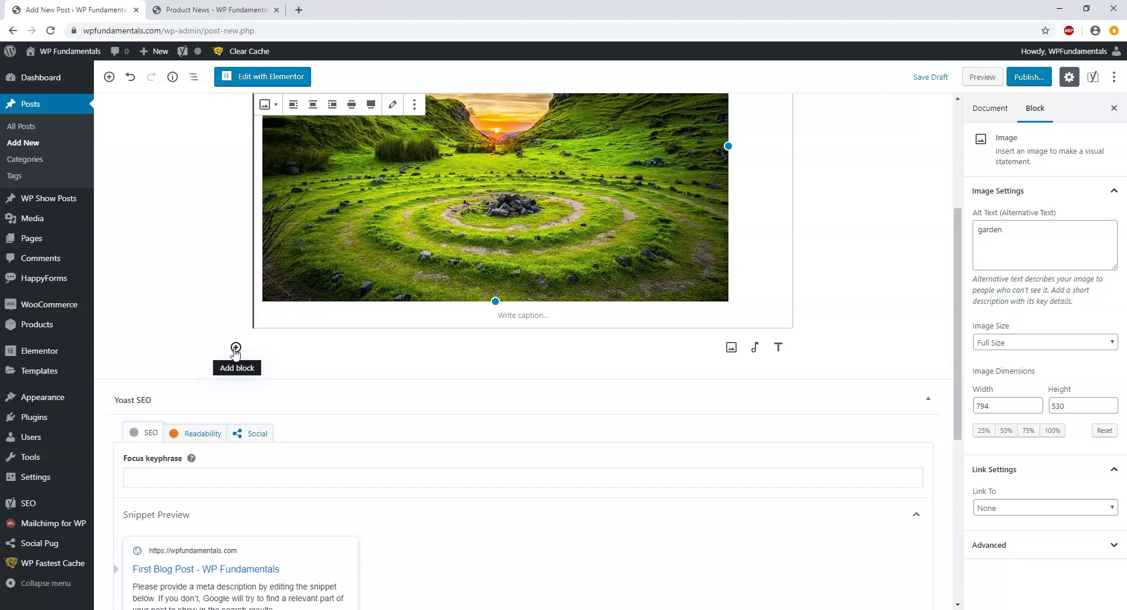
click(403, 349)
click(380, 348)
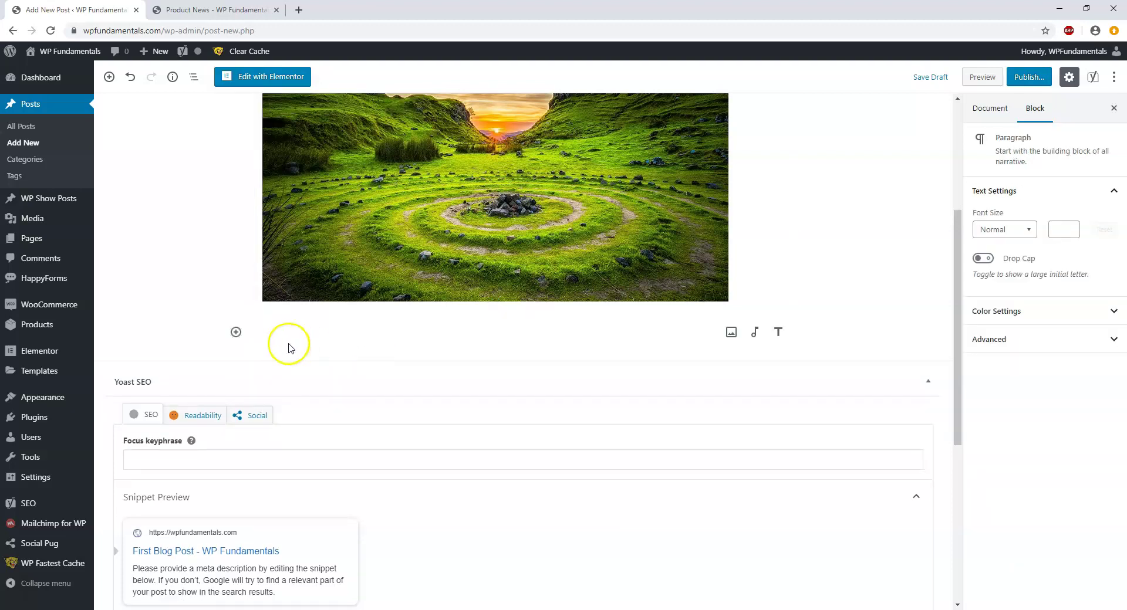
click(236, 332)
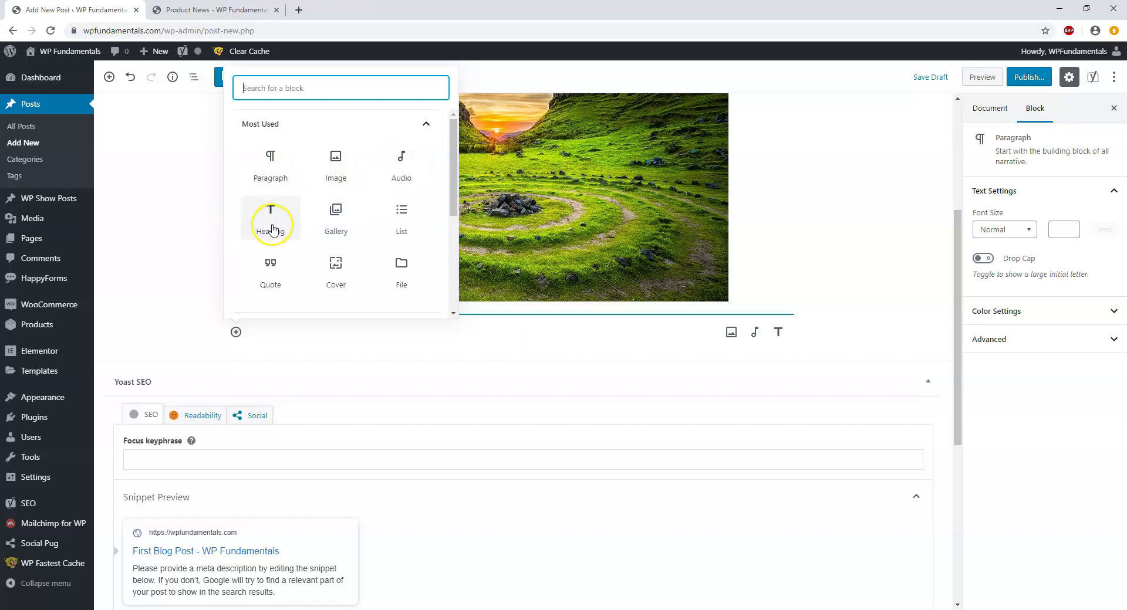
drag(452, 176, 451, 214)
scroll(451, 212, up, 3)
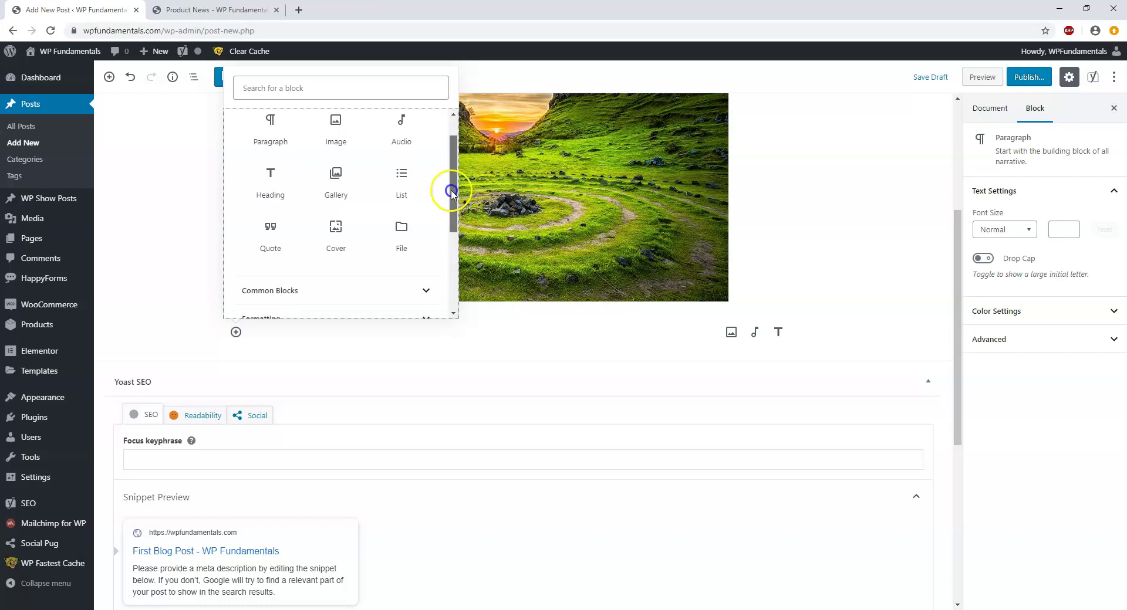
click(426, 123)
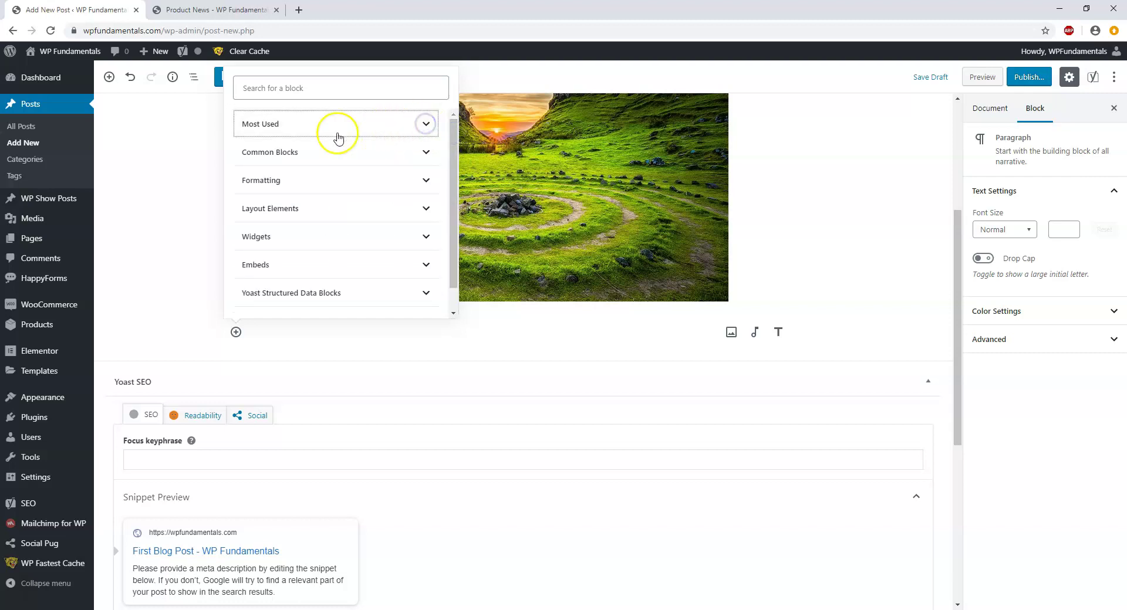
Step: Examine the block types offered under Common Blocks, Formatting and Layout Elements
click(299, 151)
scroll(378, 195, down, 2)
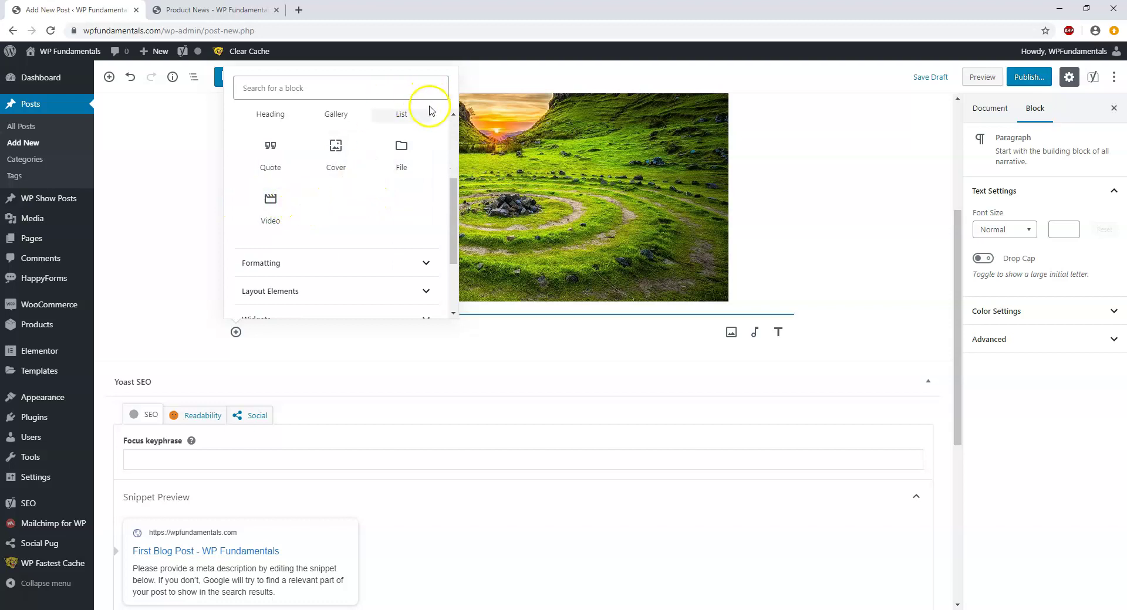
scroll(377, 192, up, 3)
click(422, 151)
click(292, 181)
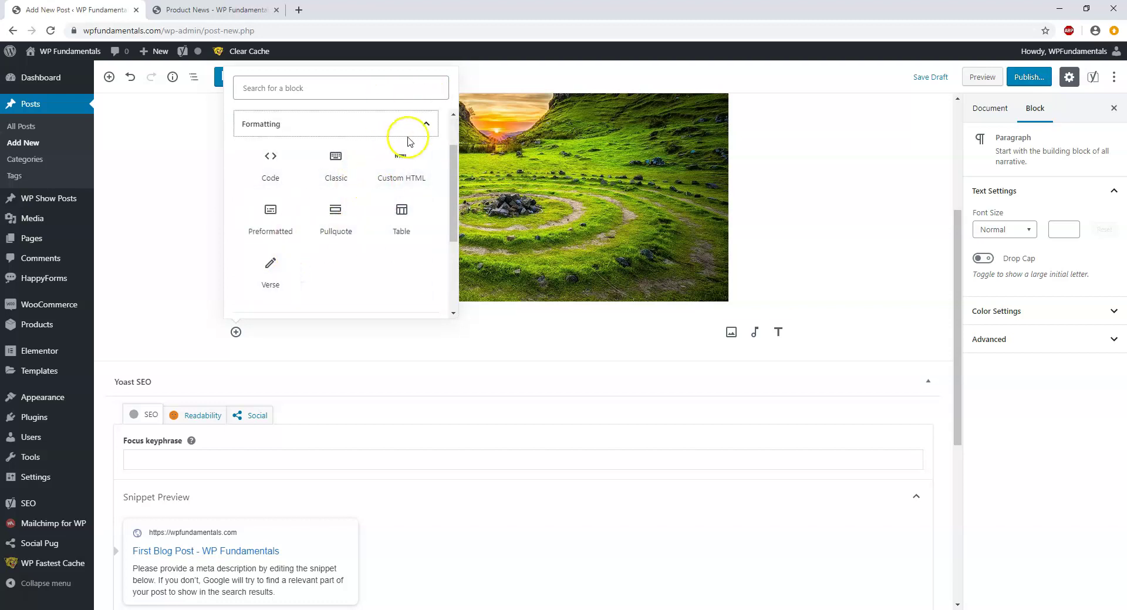
click(423, 124)
click(366, 185)
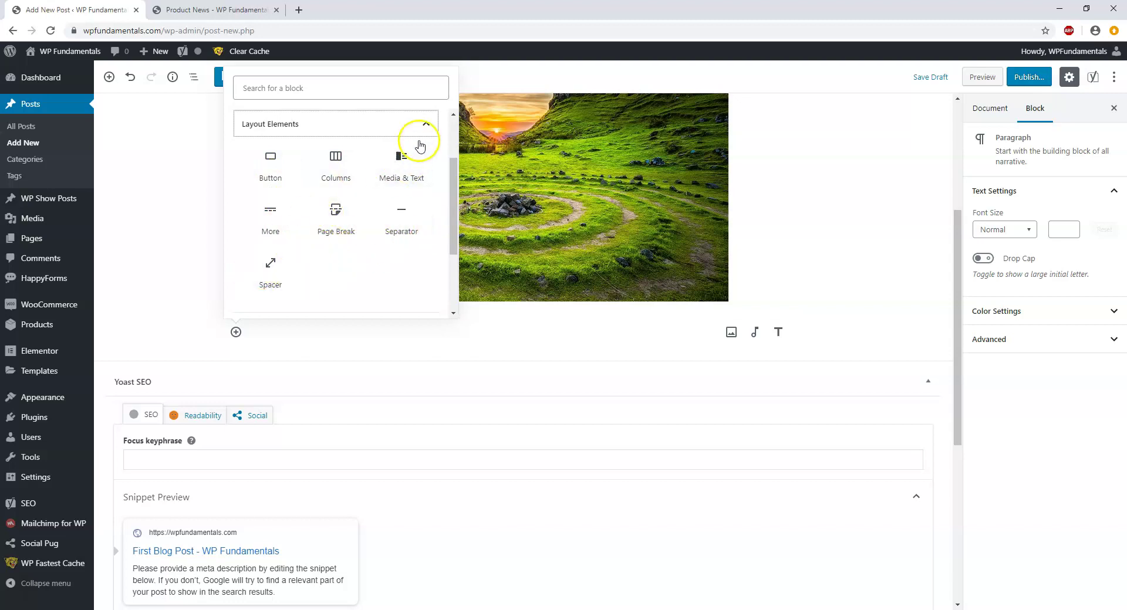
click(426, 124)
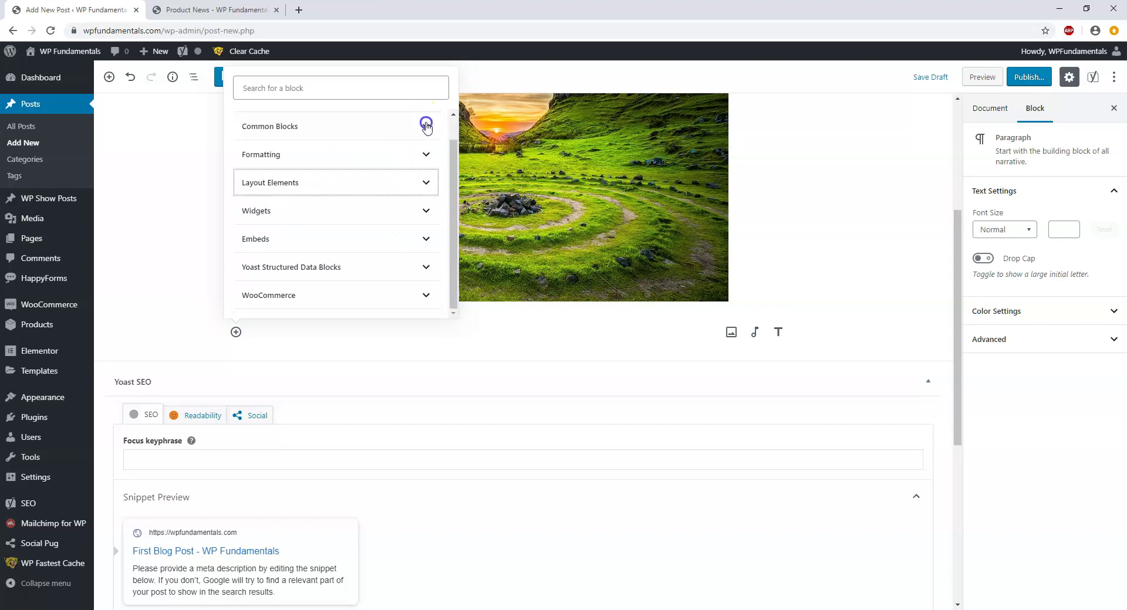
Step: Examine the block types offered under Widgets and Embeds
click(362, 211)
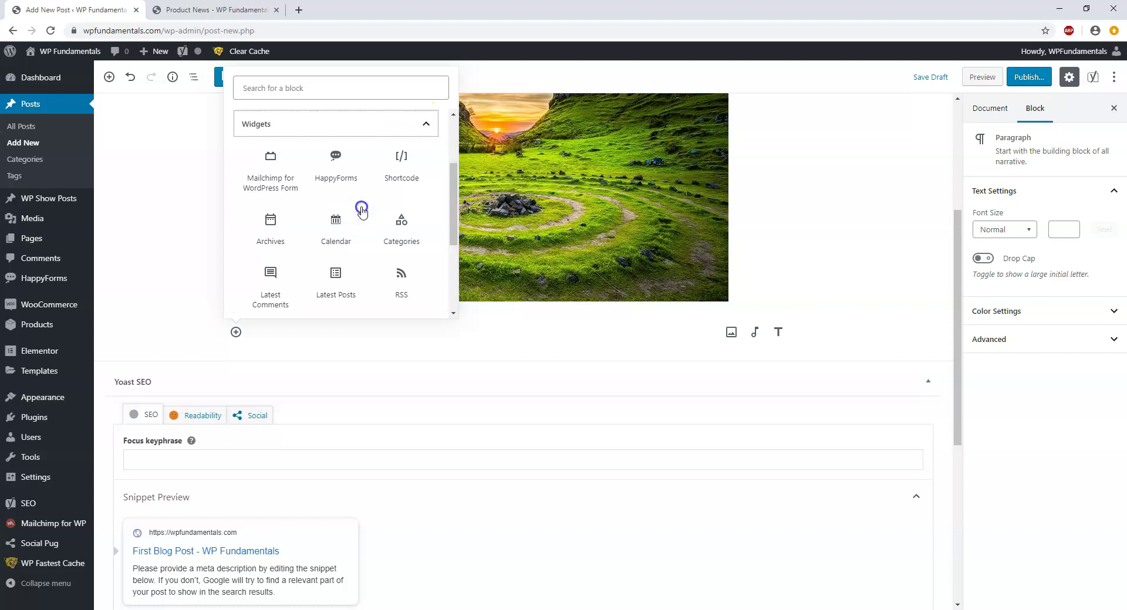
click(426, 128)
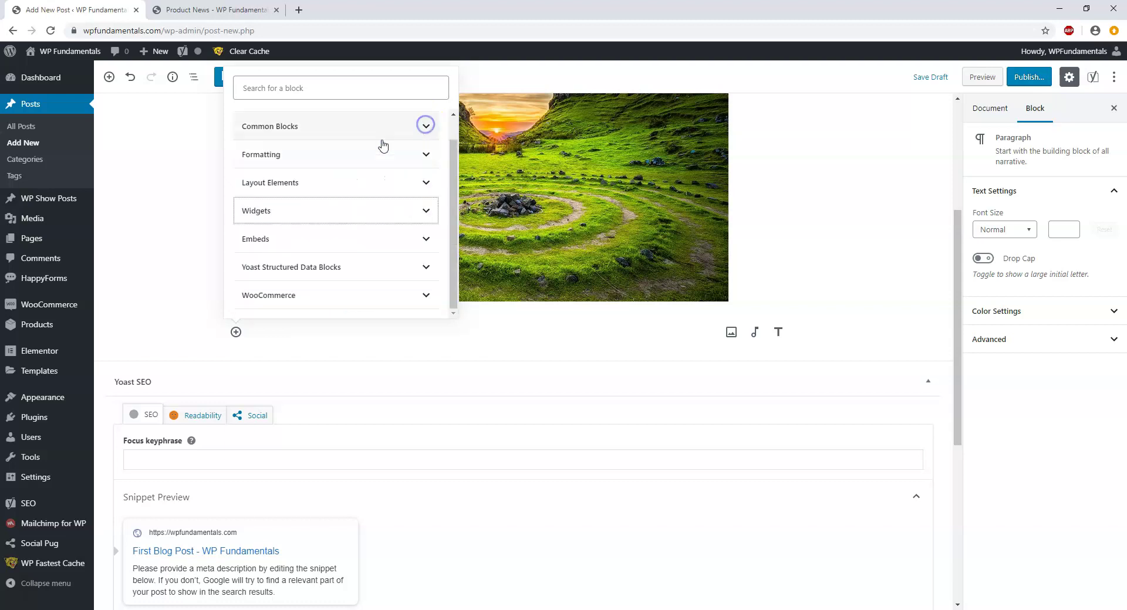
click(346, 238)
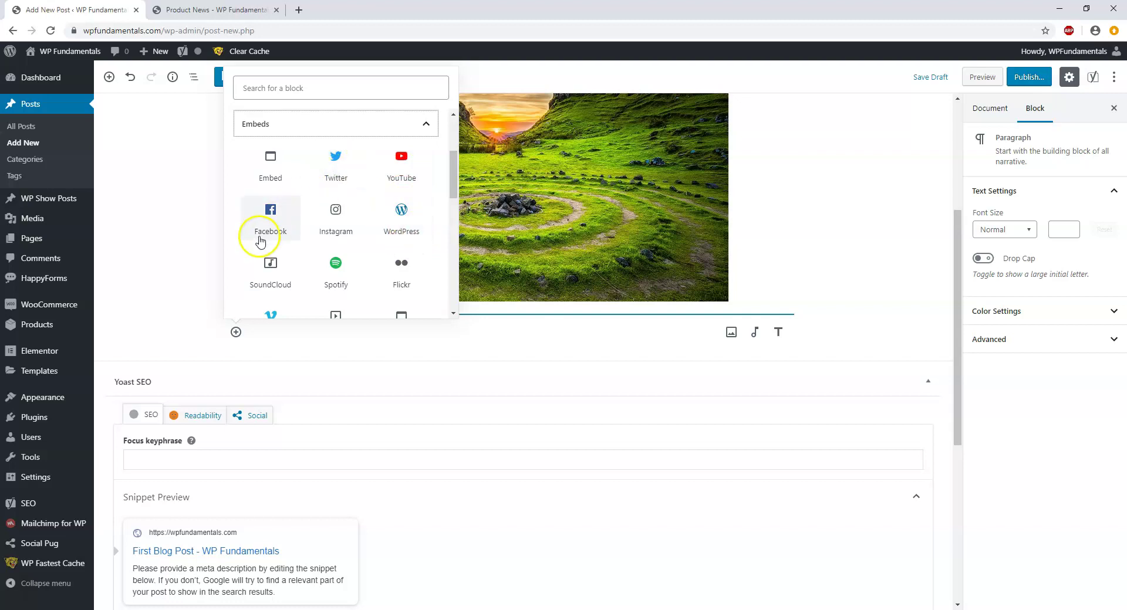
scroll(352, 235, down, 3)
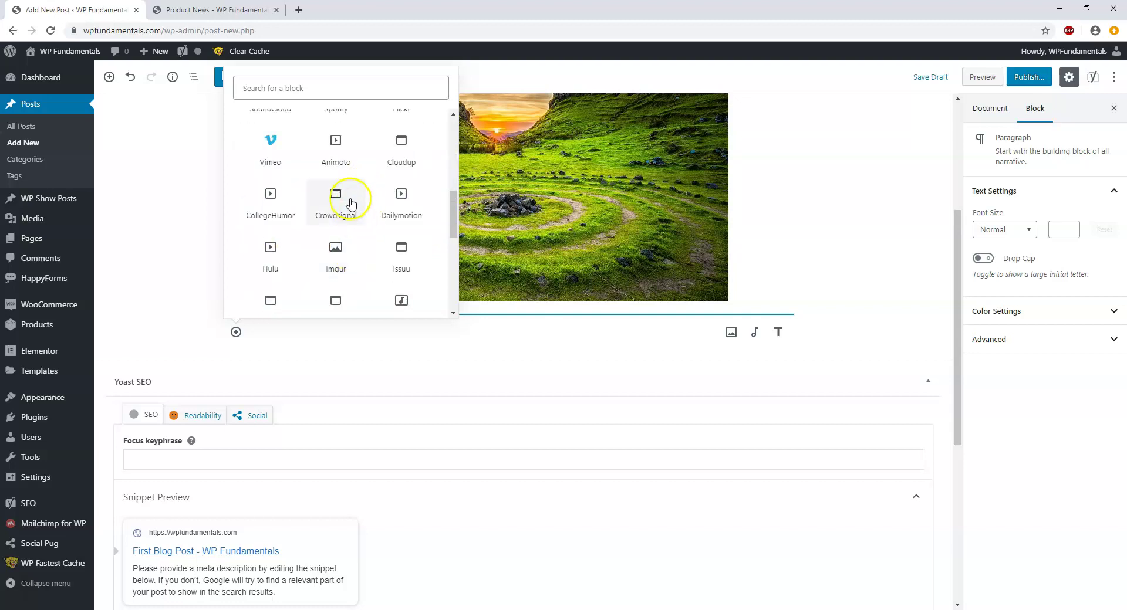
scroll(399, 189, up, 5)
scroll(411, 199, up, 2)
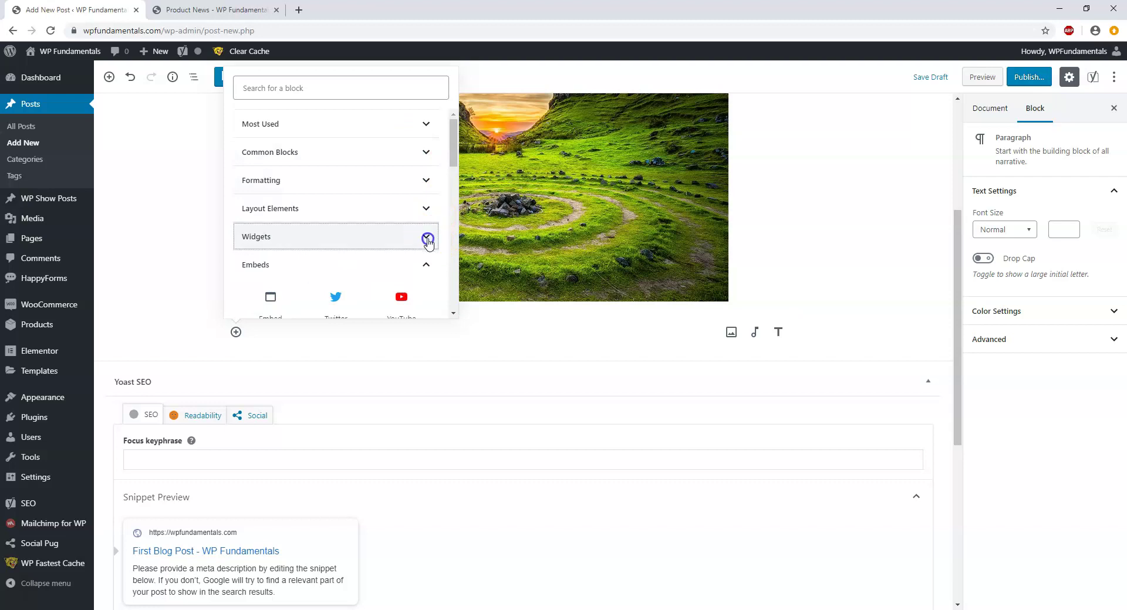
click(427, 236)
click(424, 122)
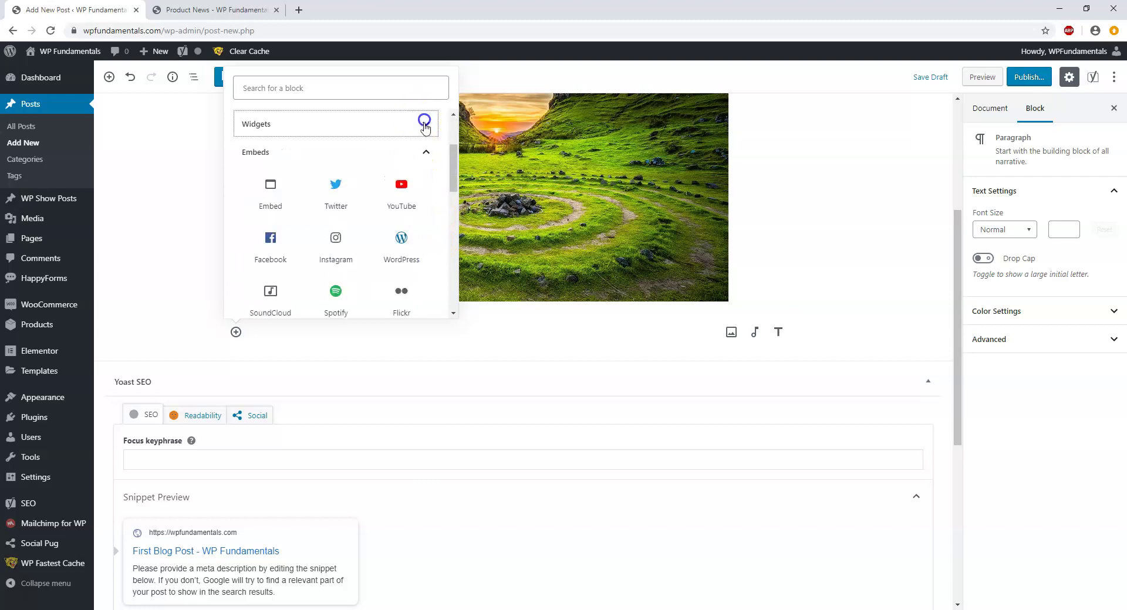
click(425, 154)
Step: Examine the block types offered under Yoast Structured Data Blocks and WooCommerce
click(361, 269)
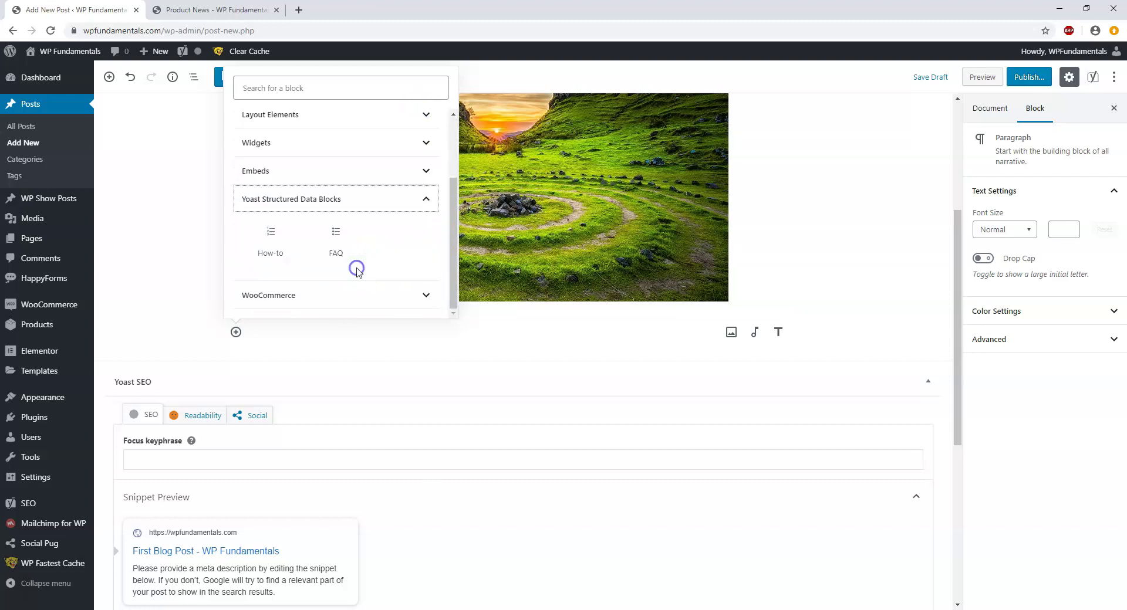
click(429, 202)
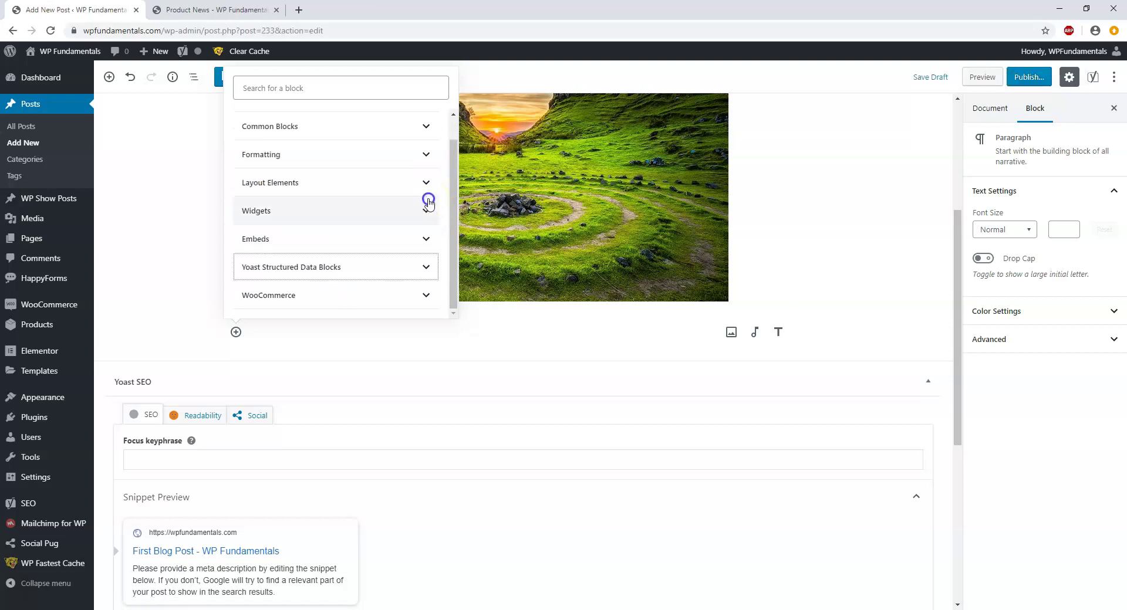
click(377, 297)
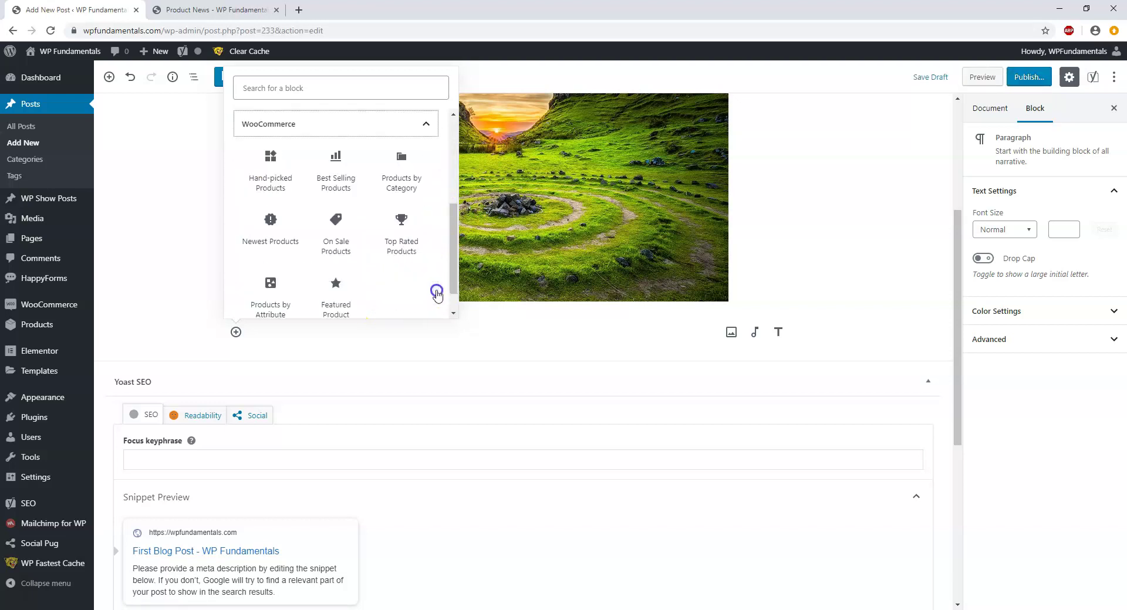
click(425, 125)
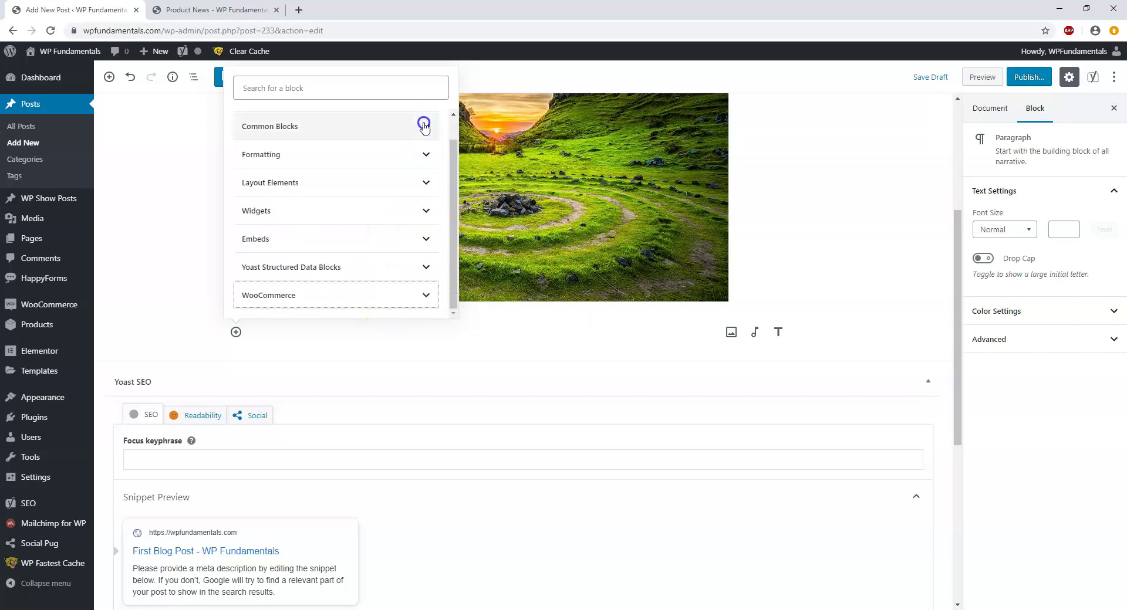
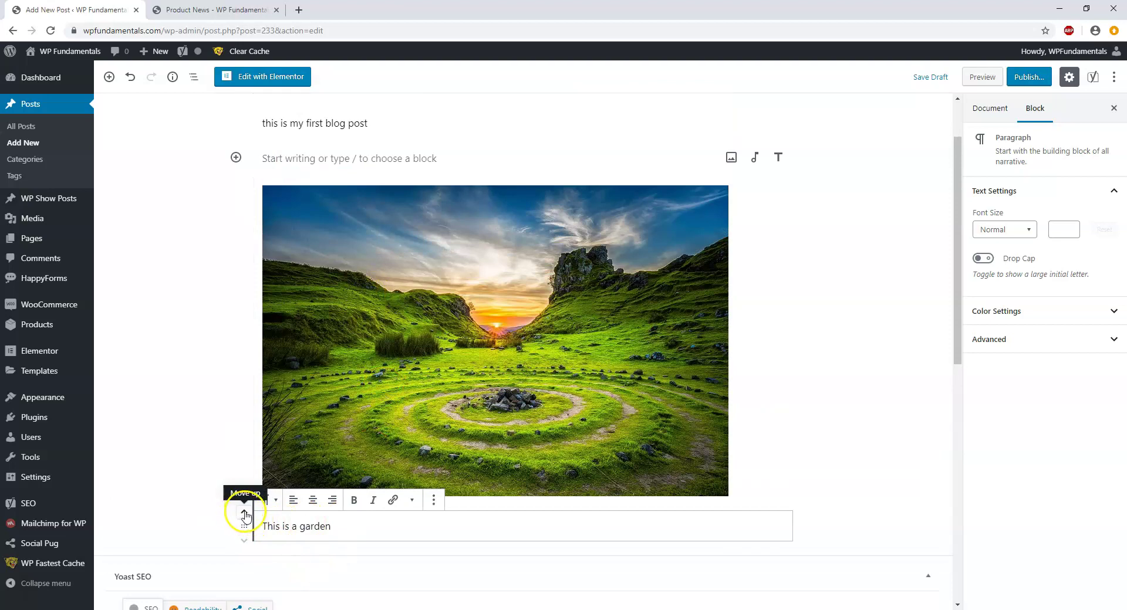
Step: Try moving the "This is a garden" paragraph above the sunrise image and return it to its place below the image
drag(243, 524, 235, 141)
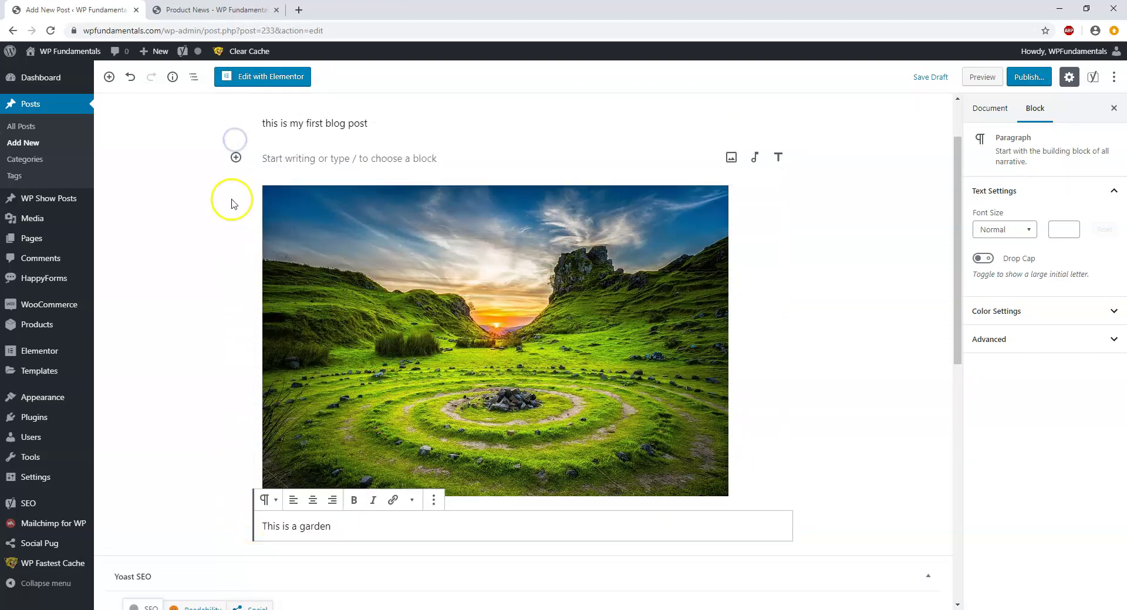
click(245, 510)
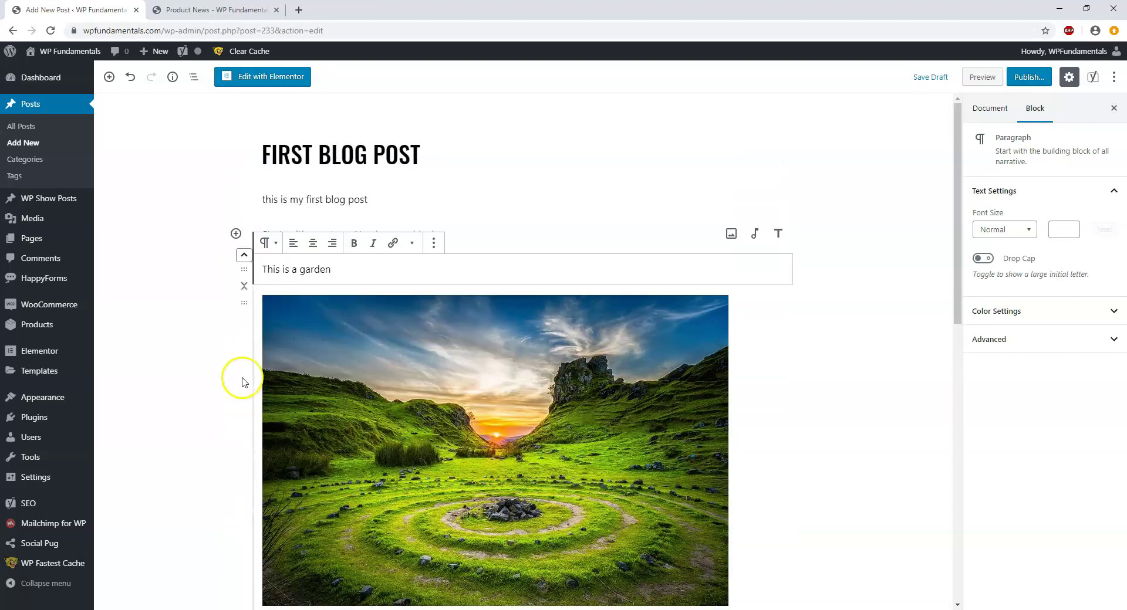
click(244, 255)
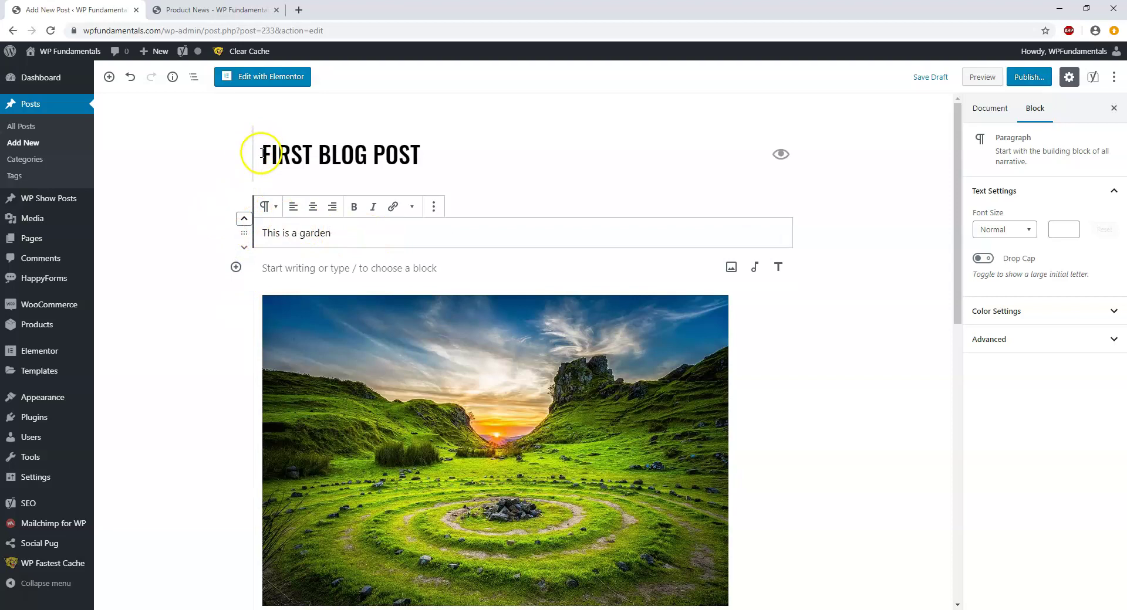
click(244, 247)
click(244, 247)
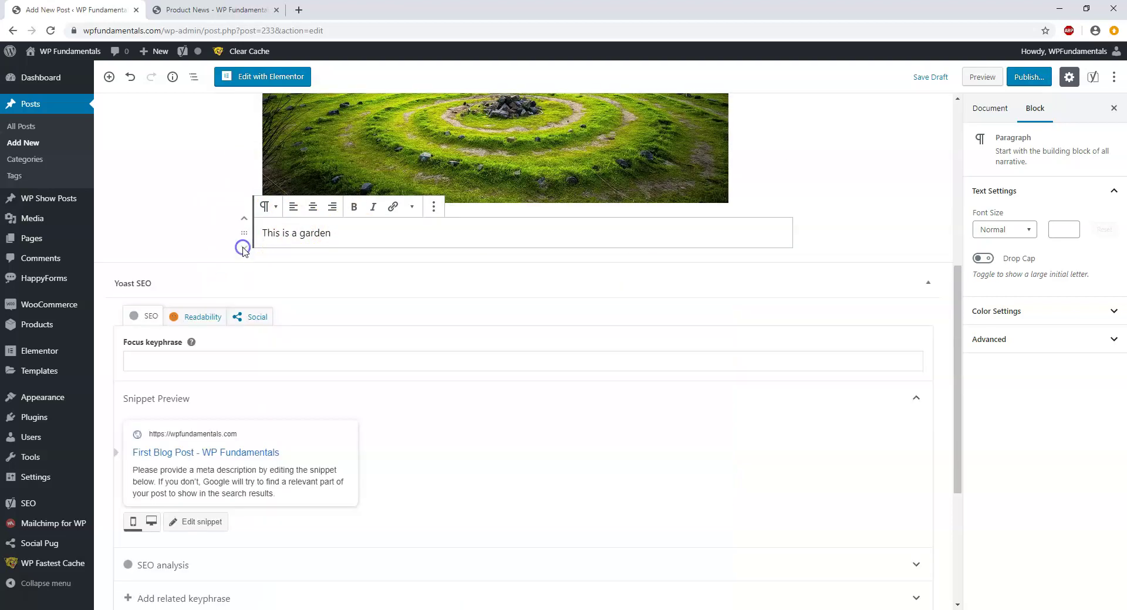
Step: Remove the "This is a garden" paragraph block and undo the removal
click(433, 208)
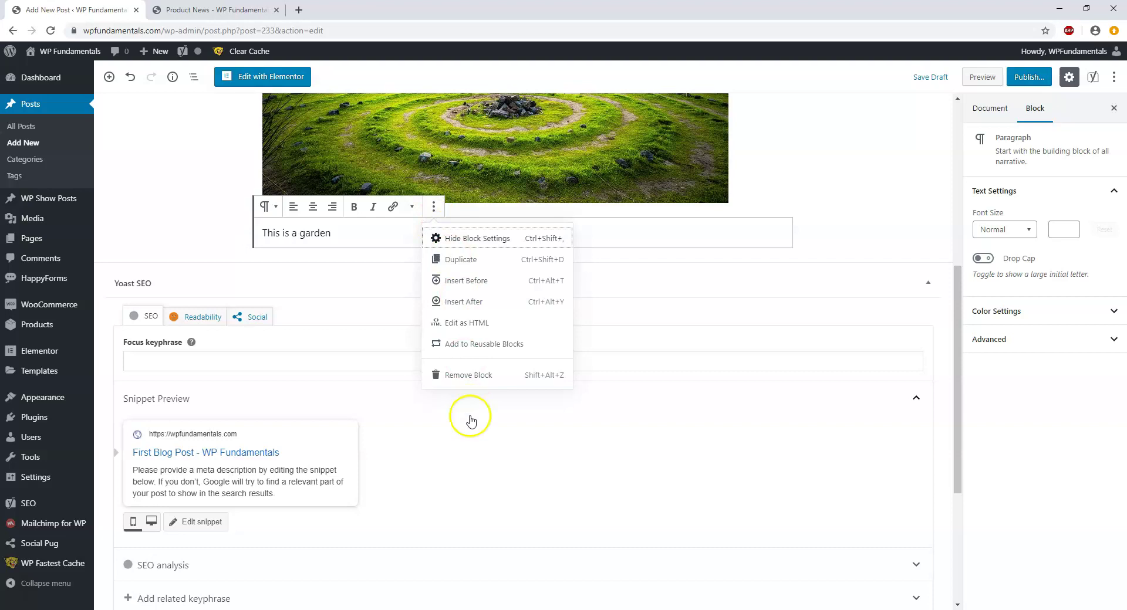
click(465, 376)
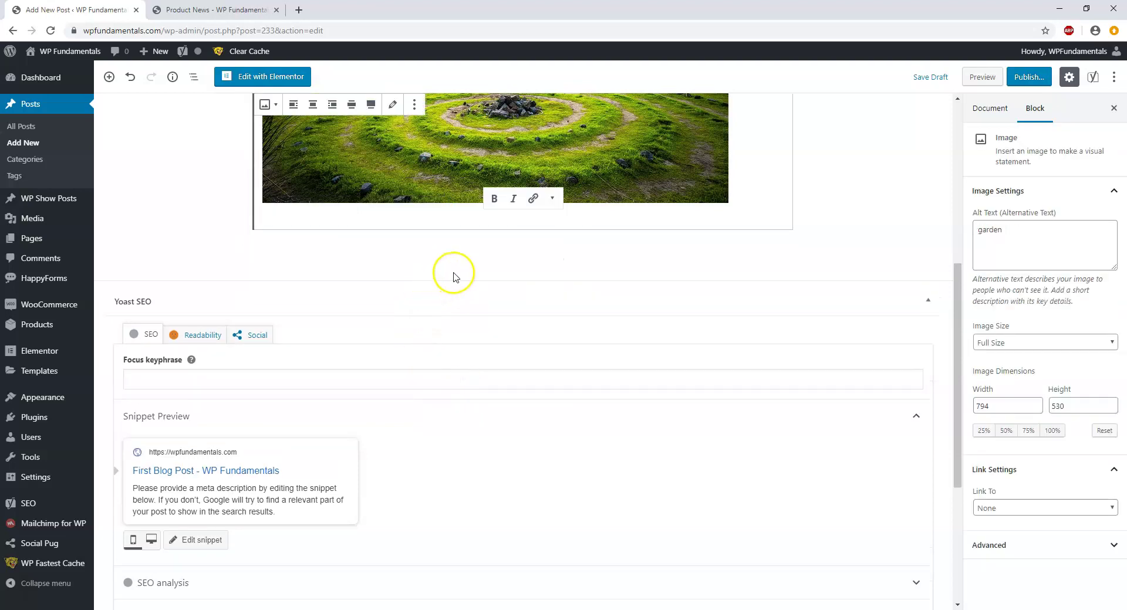
click(130, 76)
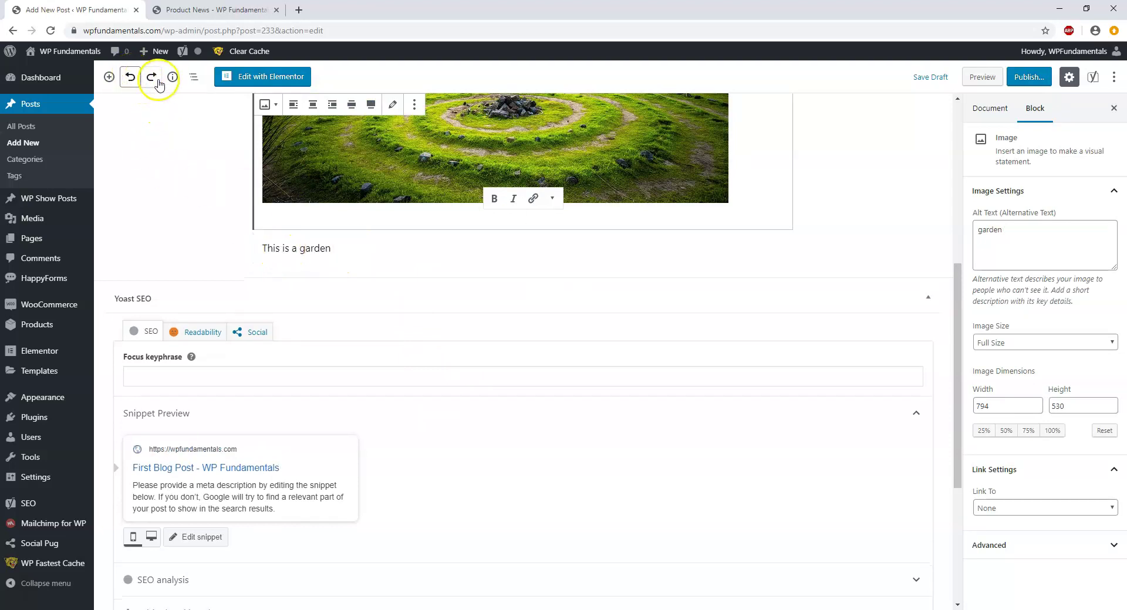
Step: Duplicate the "This is a garden" paragraph and insert an empty block before the copy
click(343, 250)
click(434, 206)
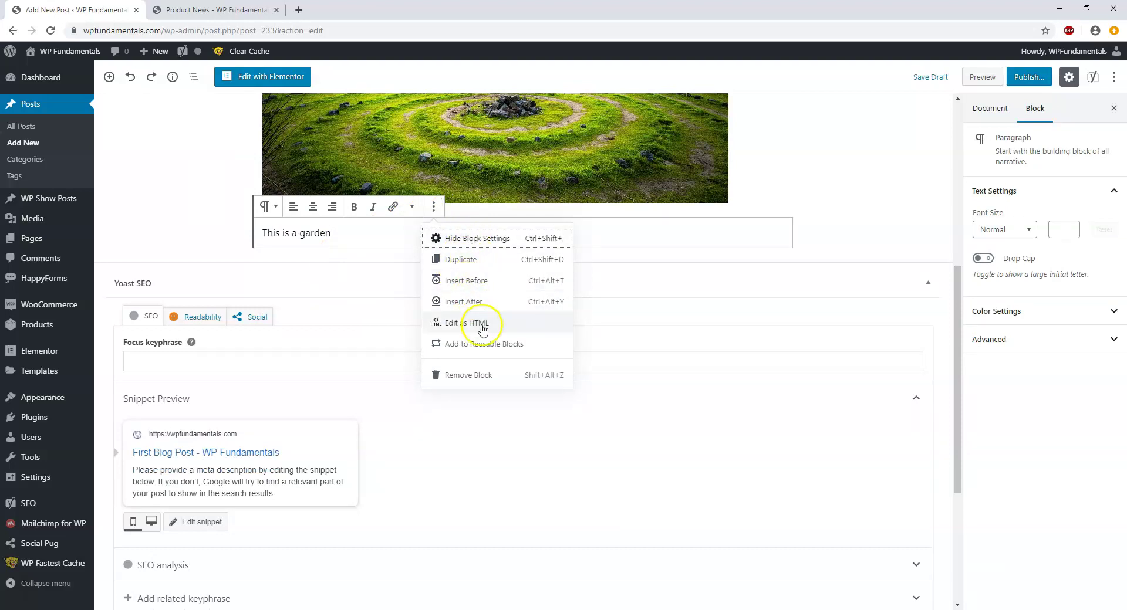
click(487, 261)
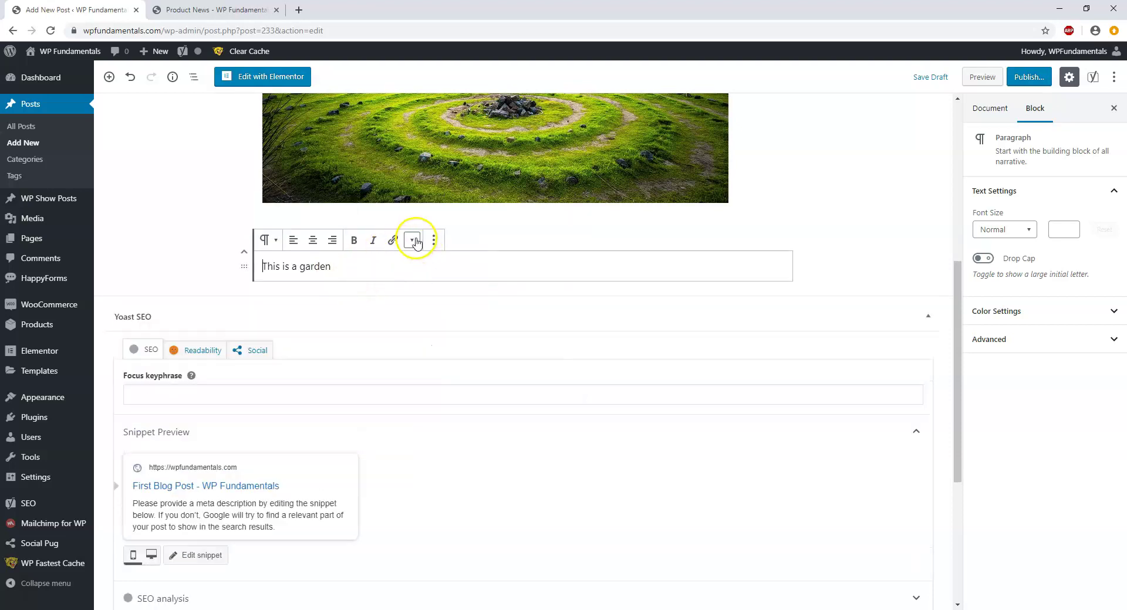
click(436, 245)
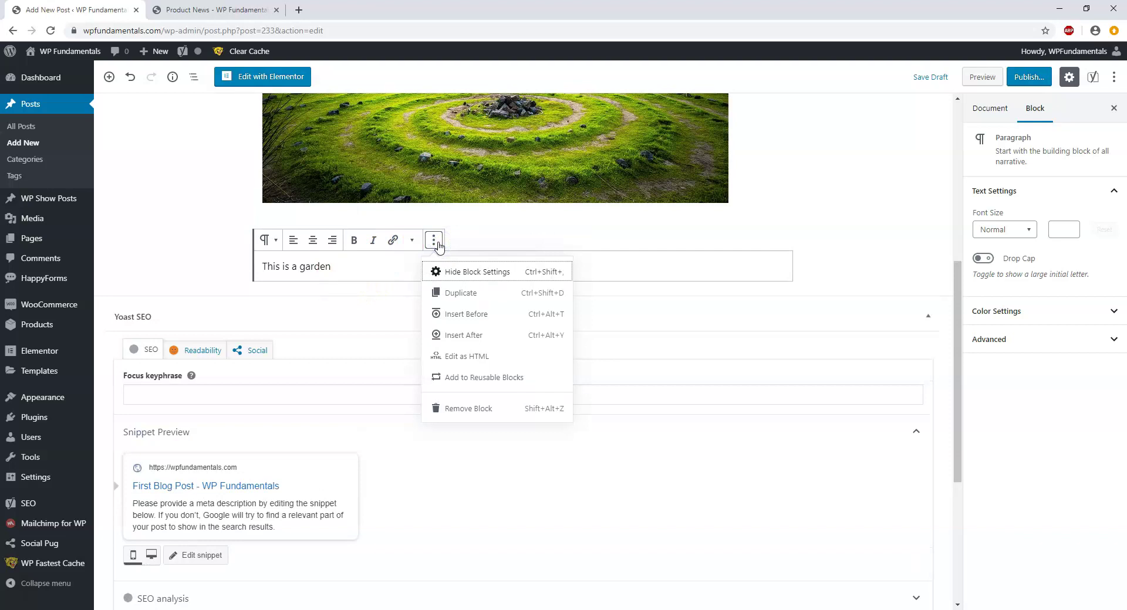
click(473, 318)
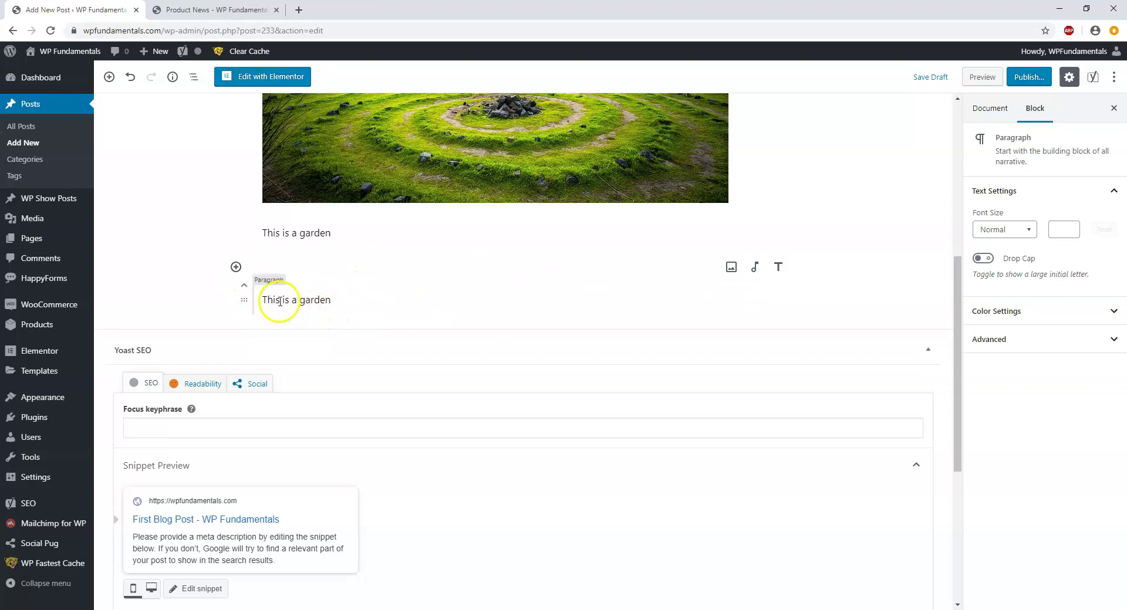
Step: Remove the duplicate "This is a garden" paragraph and the extra block inserted below the original
click(360, 314)
click(433, 277)
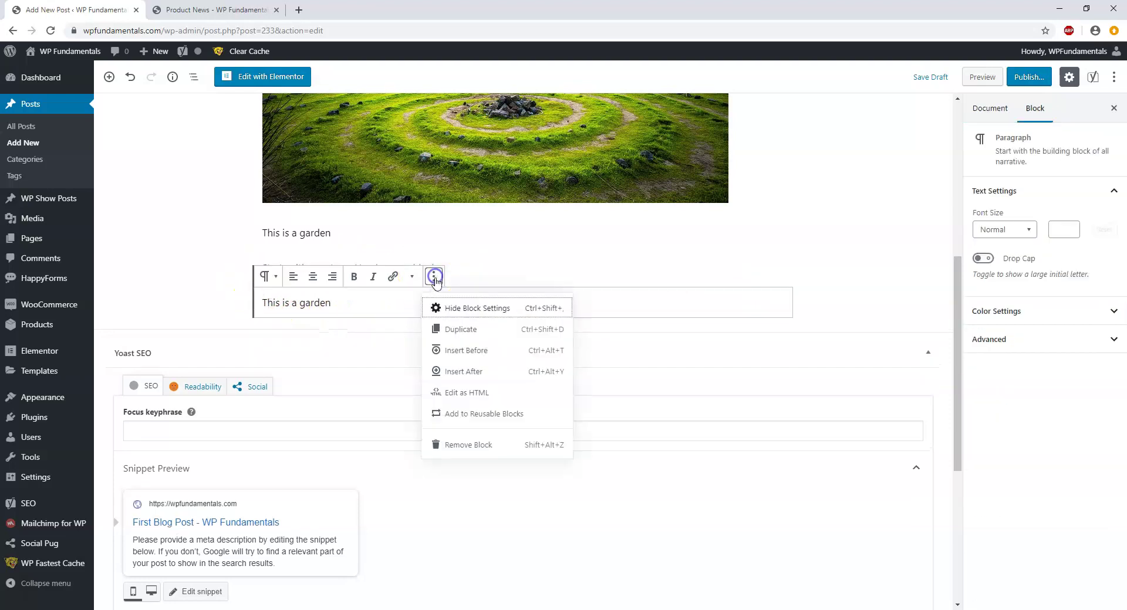
click(469, 445)
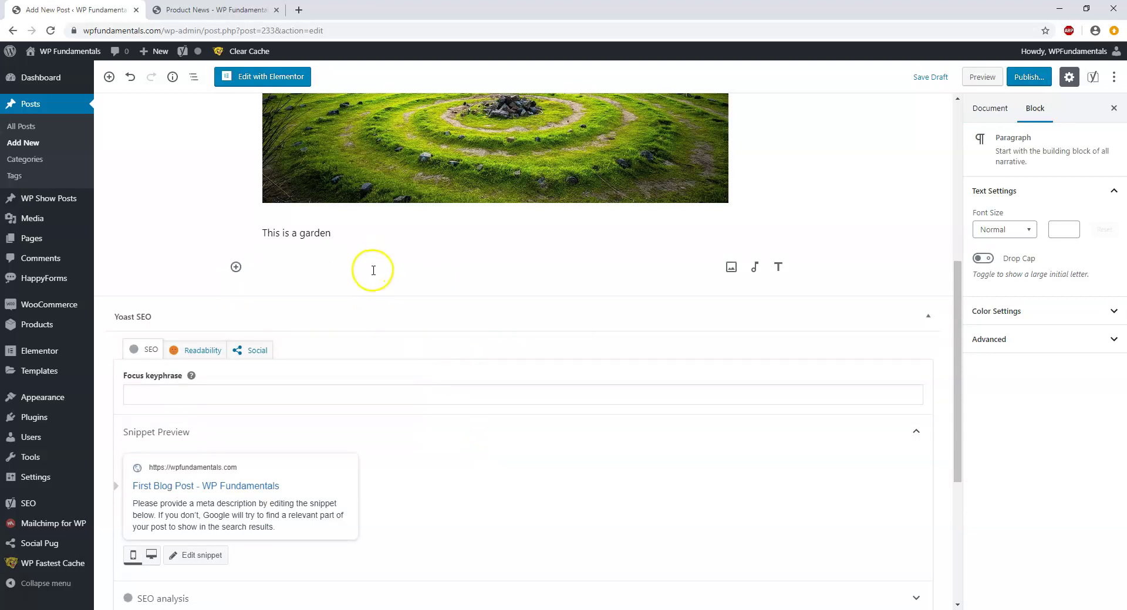
click(300, 267)
text(g)
click(434, 240)
click(468, 408)
Step: Add a period at the end of the "This is a garden" paragraph
click(427, 237)
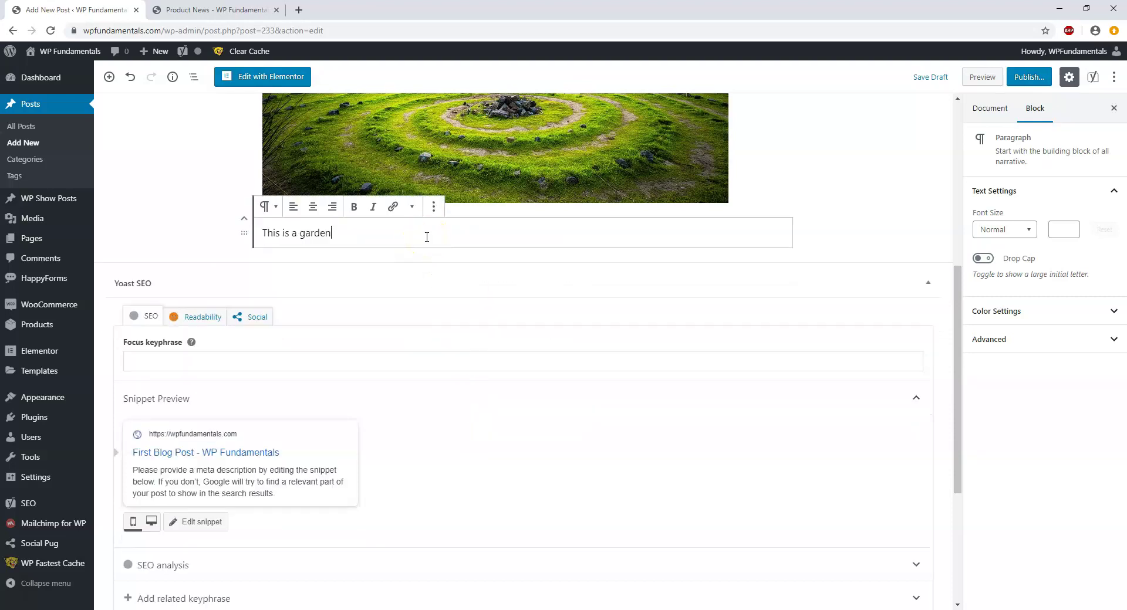
text(.)
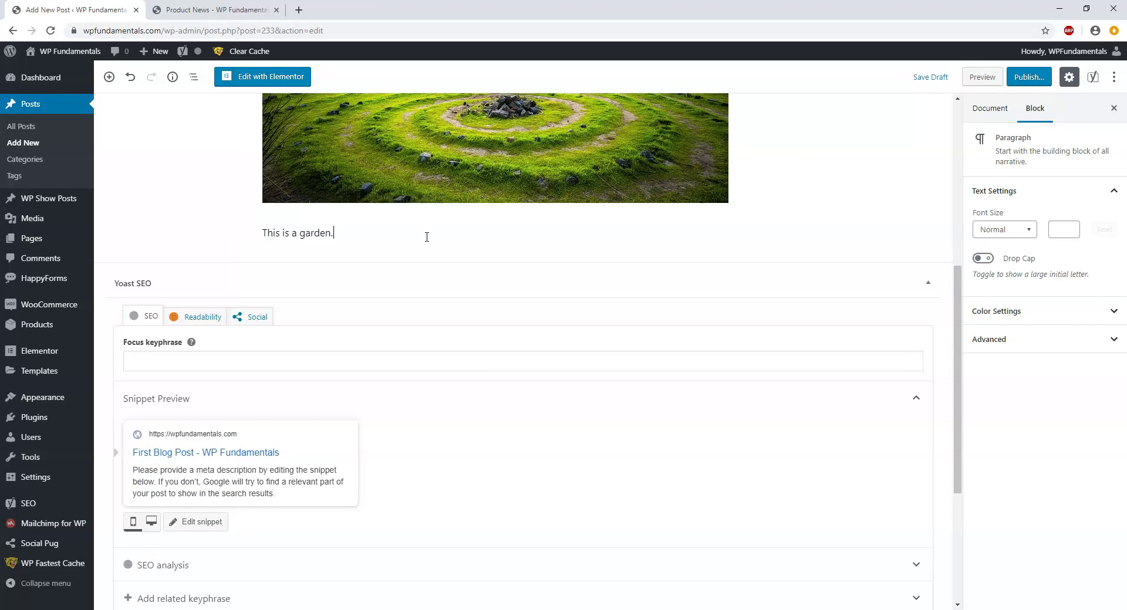
Step: Convert the "This is a garden." paragraph into a reusable block named "Reusable Block" and save it
click(408, 258)
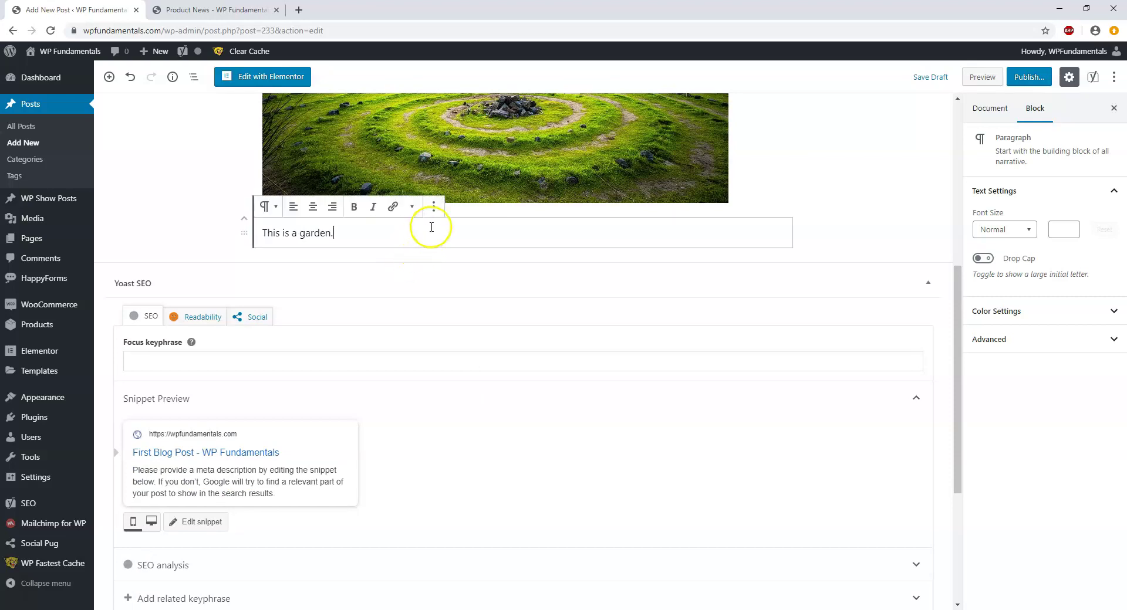
click(433, 208)
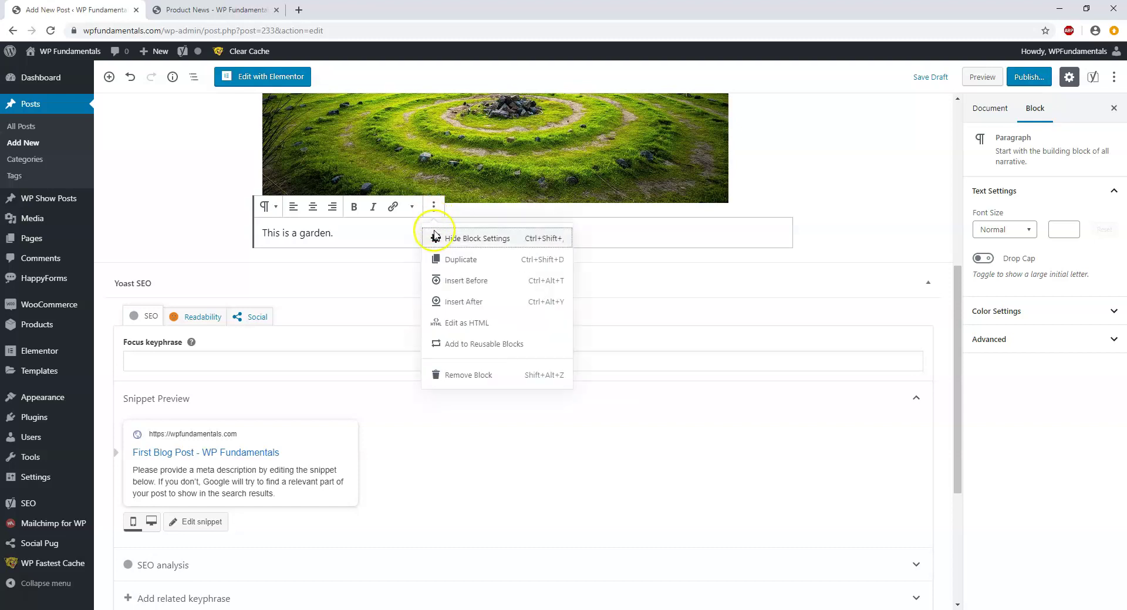
click(484, 346)
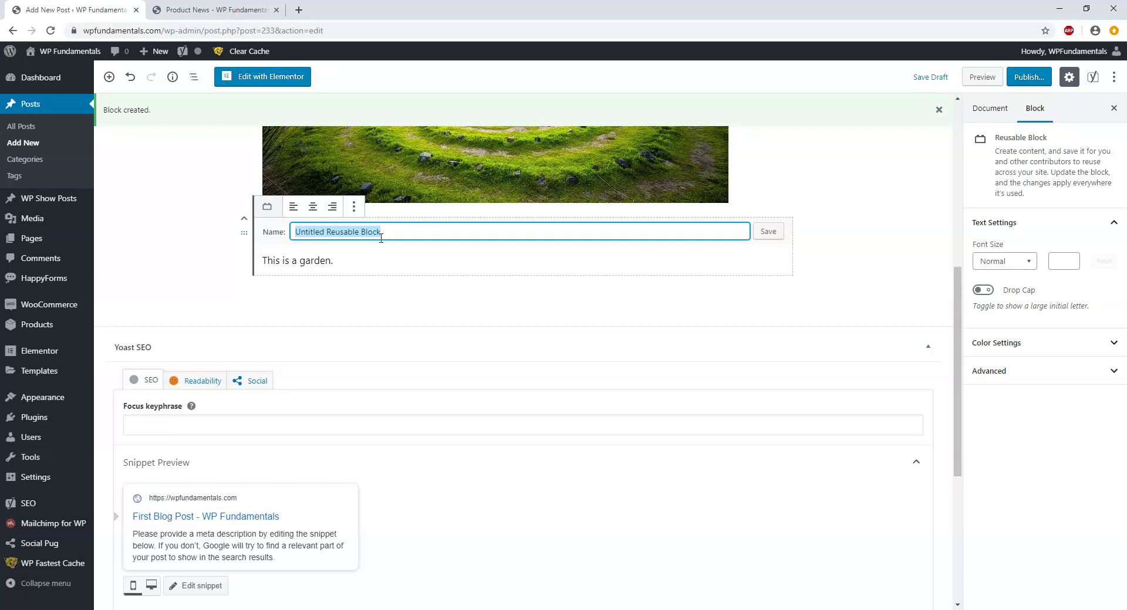
text(Reusable B)
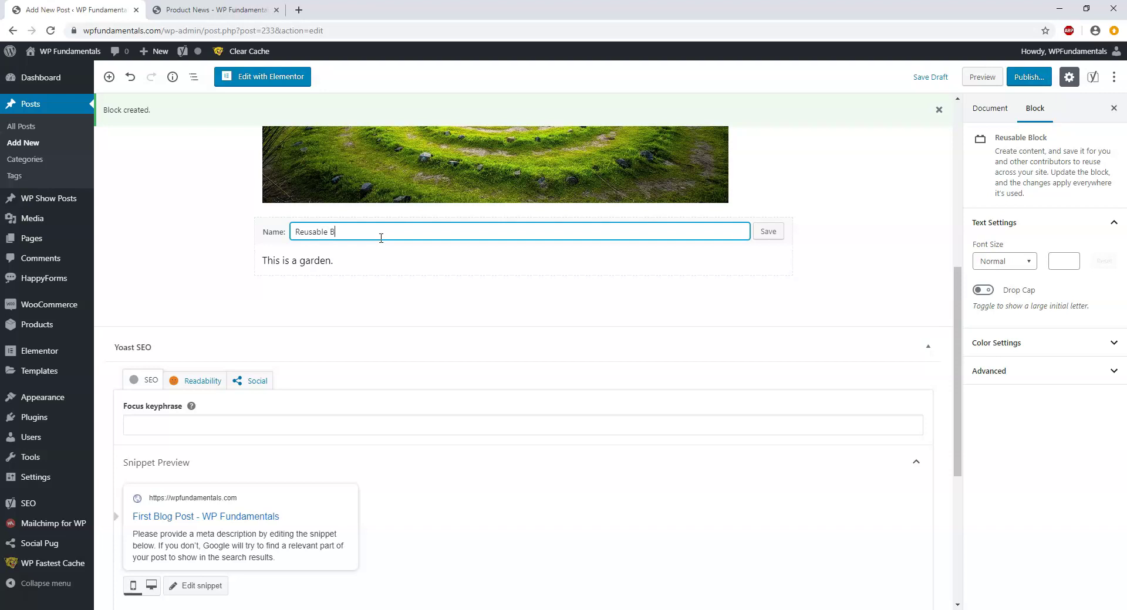
text(lock)
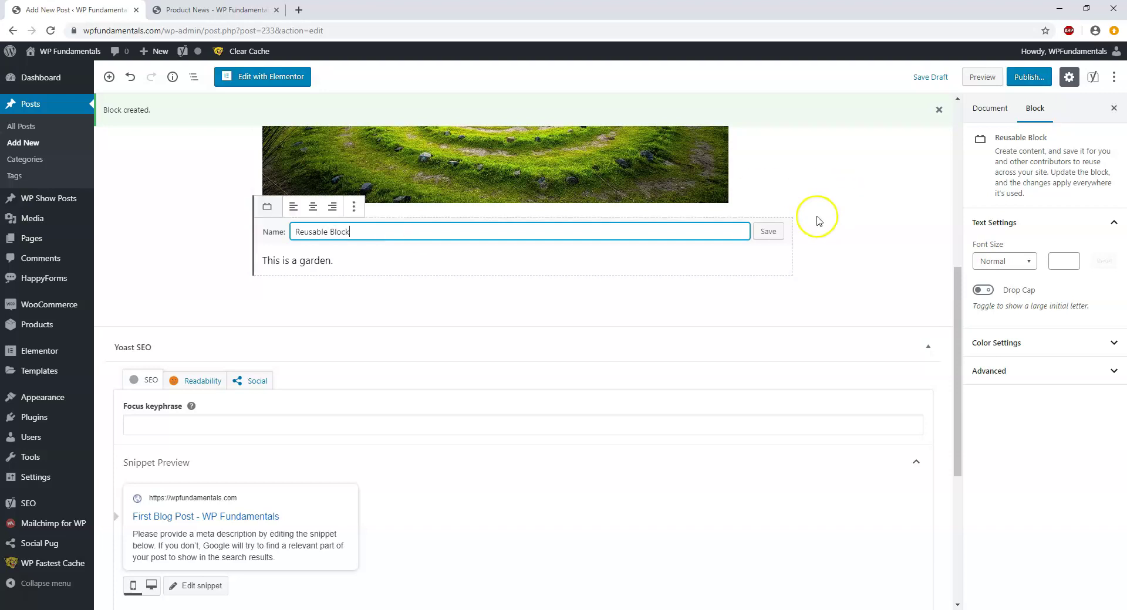
click(771, 231)
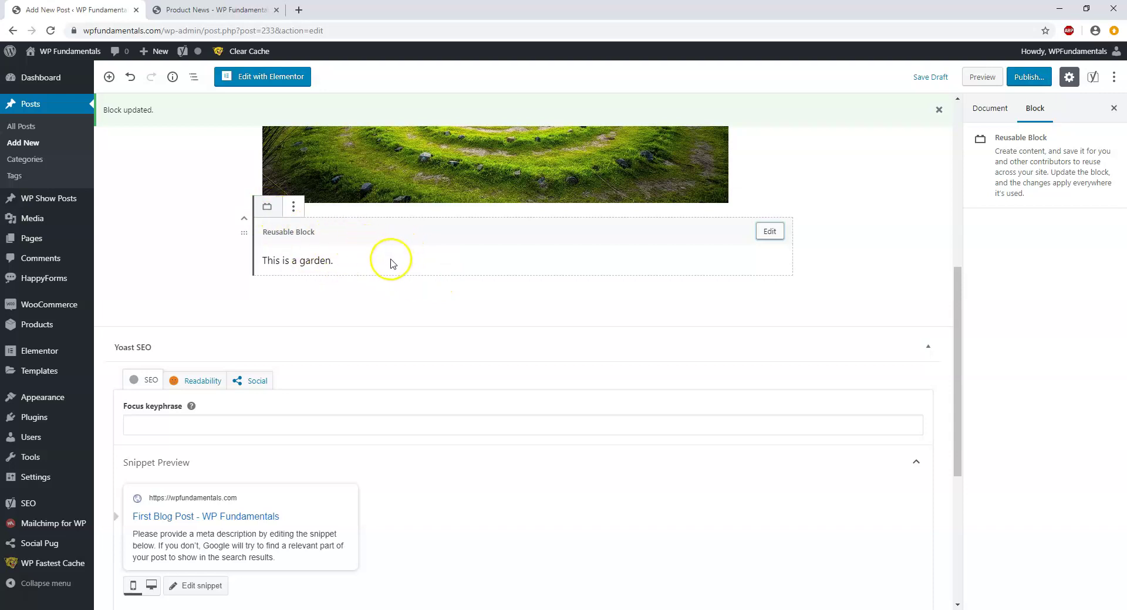
Step: Search the block library for "reu" and insert the saved Reusable Block below the "This is a garden." block
click(324, 291)
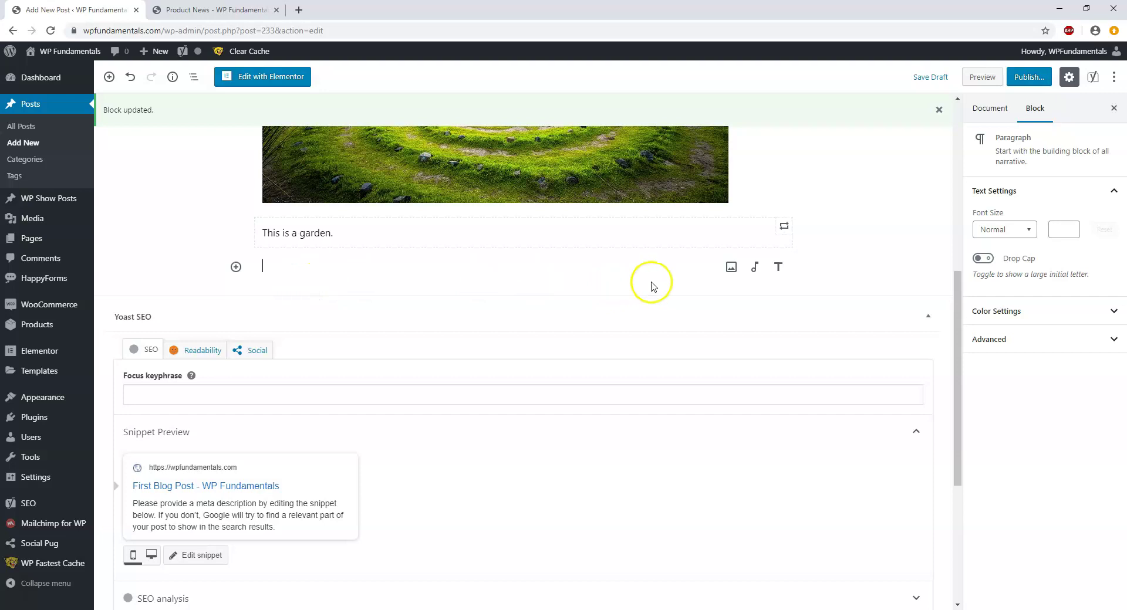
click(236, 267)
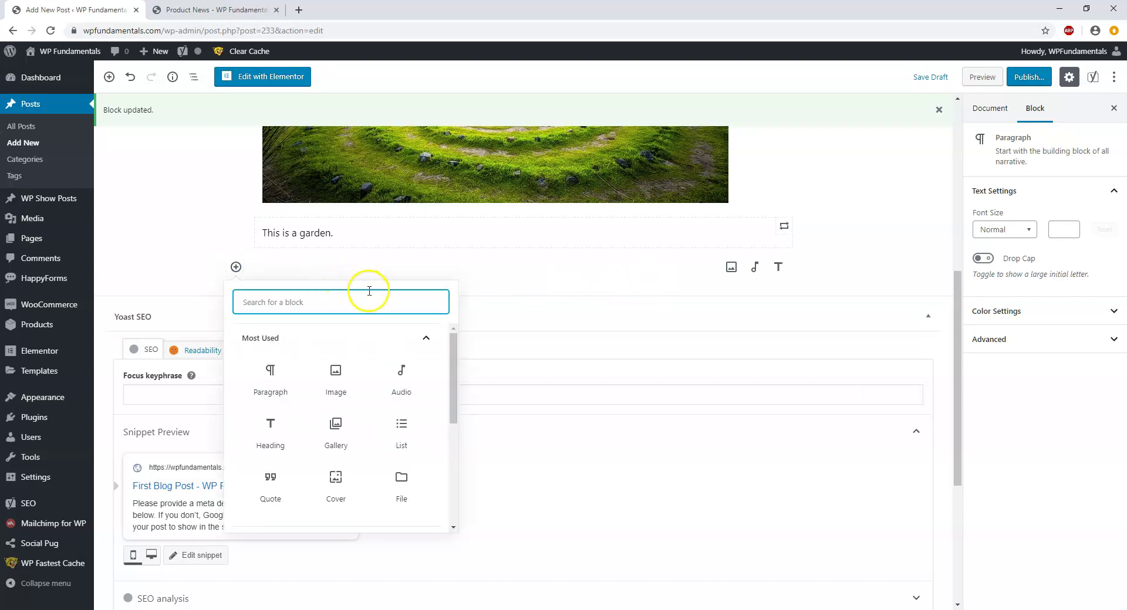
text(re)
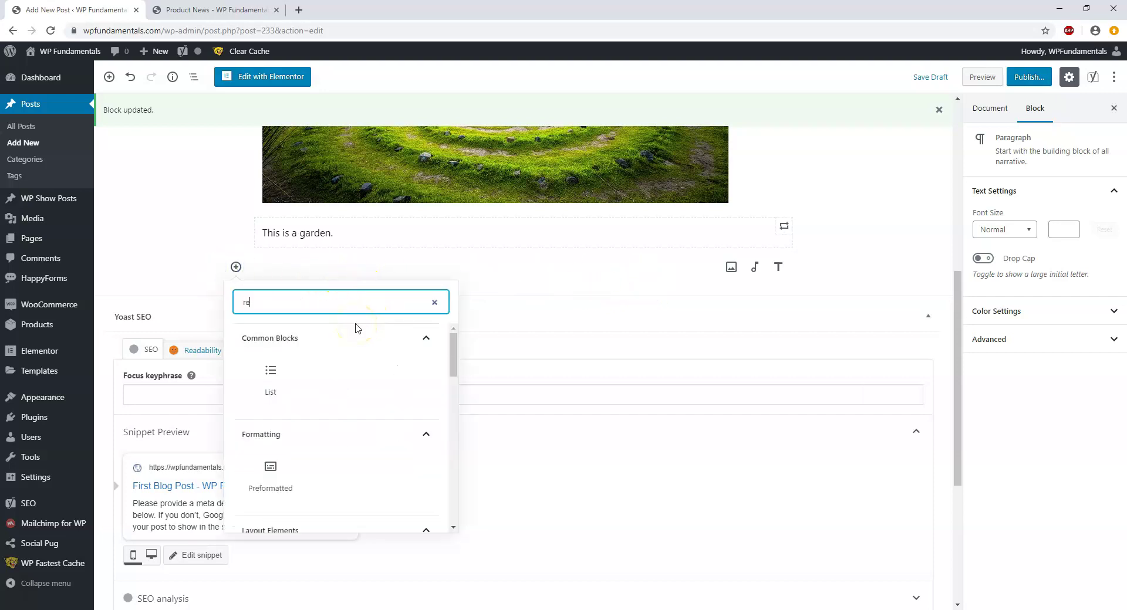
text(u)
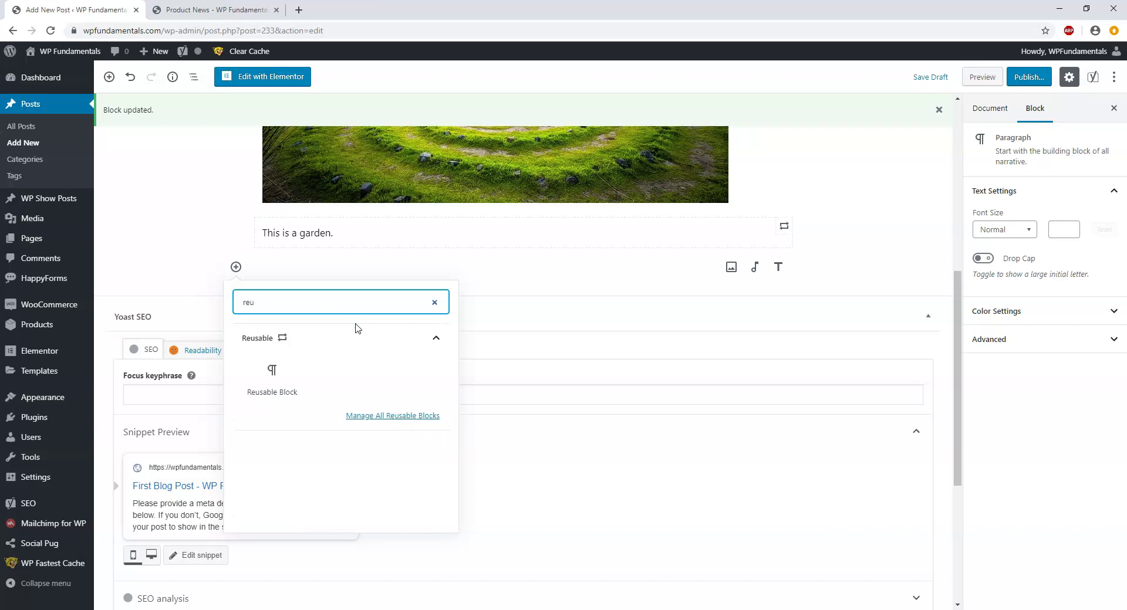
click(276, 376)
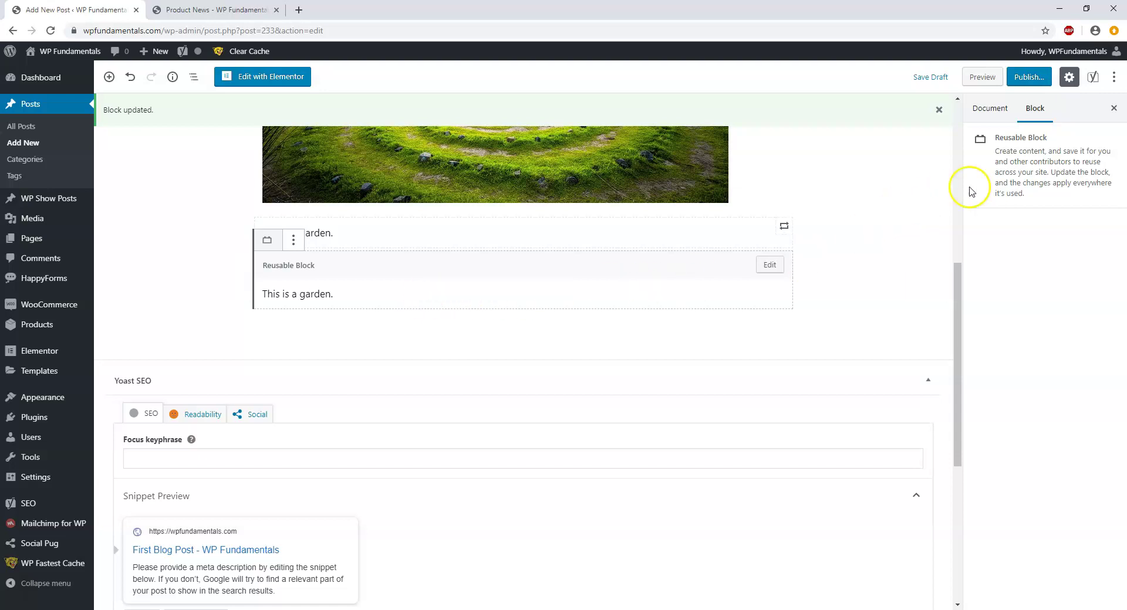
Step: Review the post content, start publishing it and examine the publish date and time scheduling options
scroll(619, 273, up, 7)
scroll(617, 273, down, 6)
scroll(613, 278, up, 3)
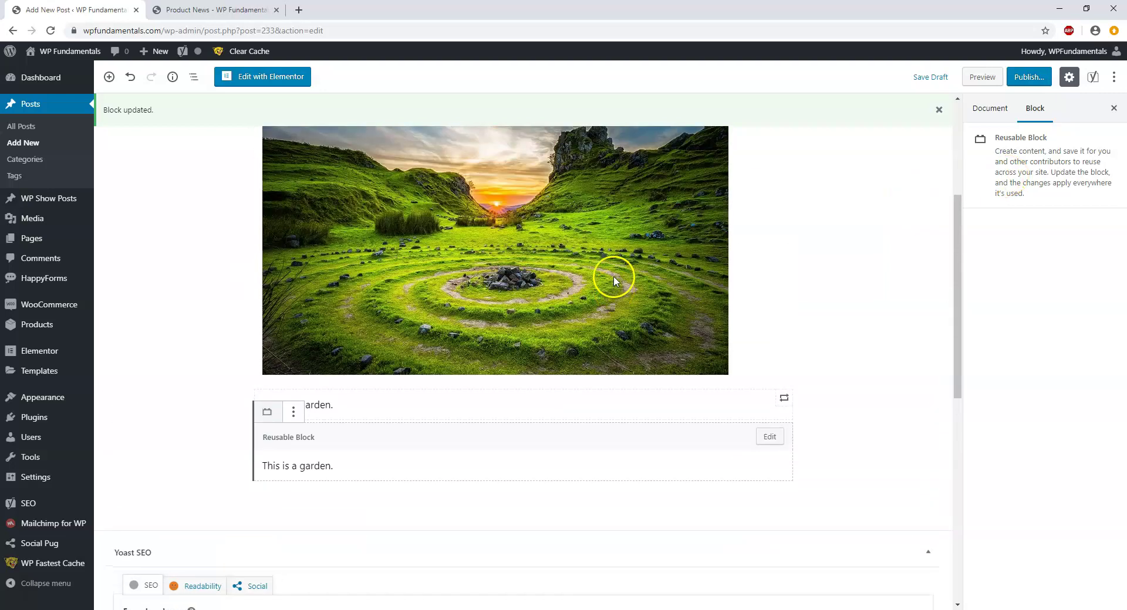
scroll(614, 280, up, 3)
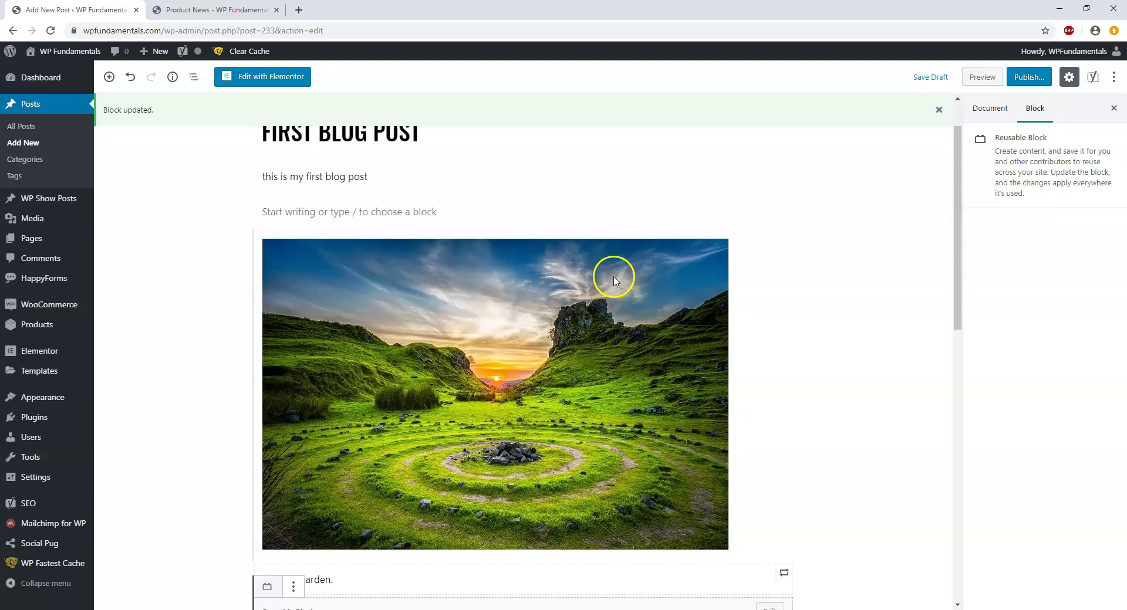
click(1030, 81)
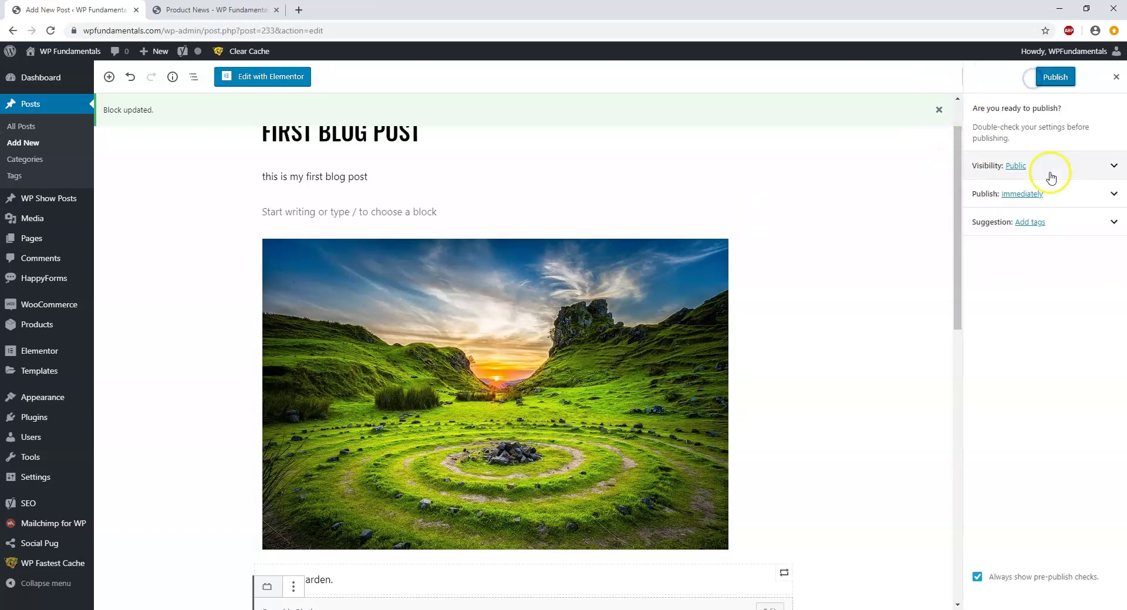
click(1113, 198)
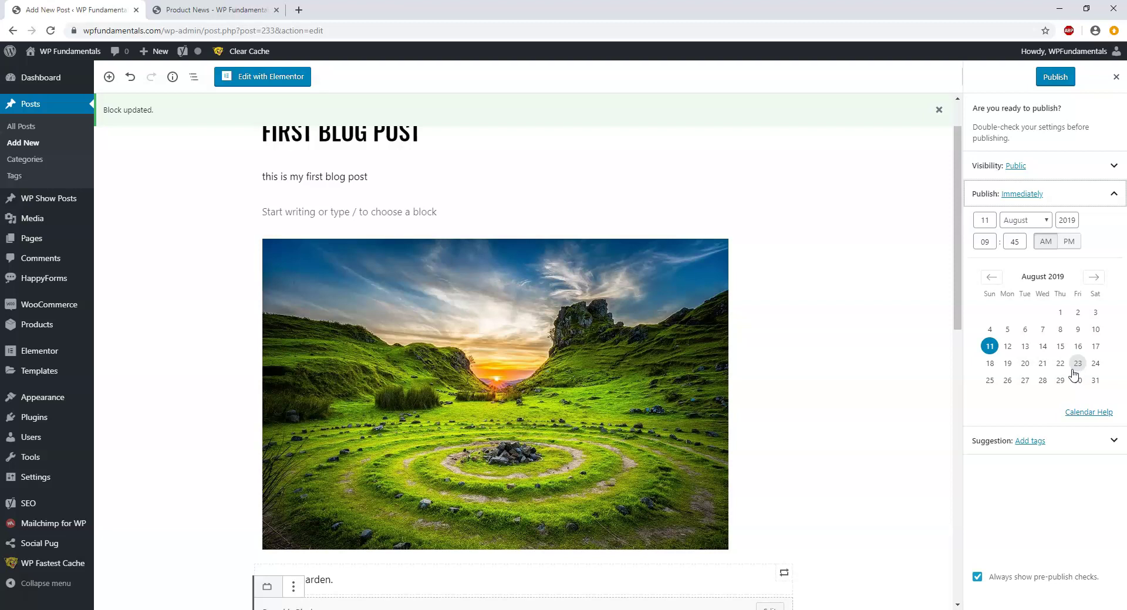
click(1030, 368)
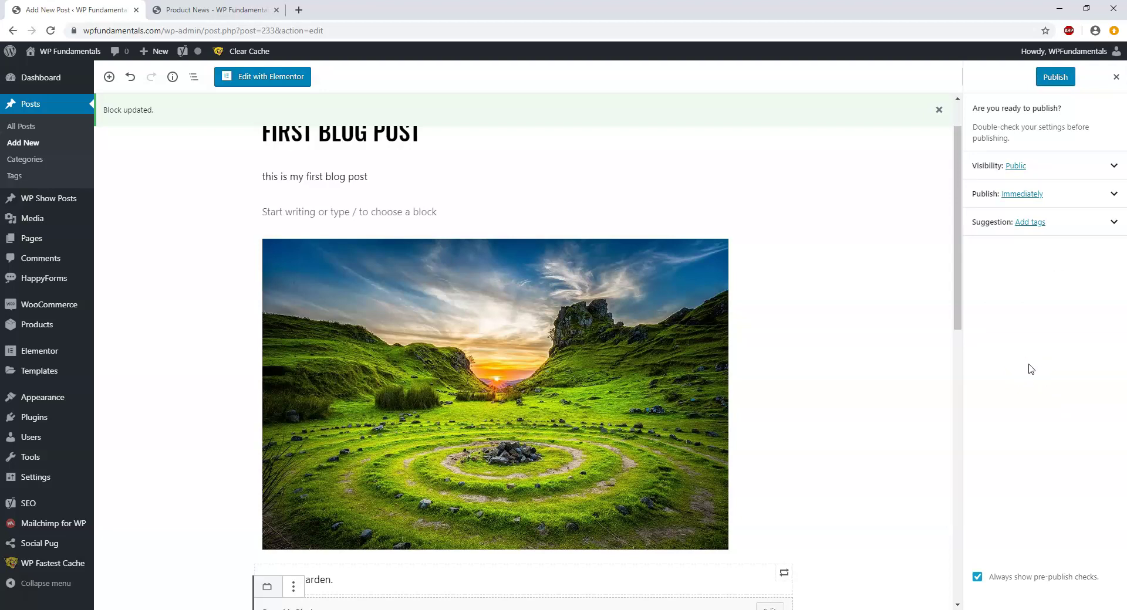
click(1087, 191)
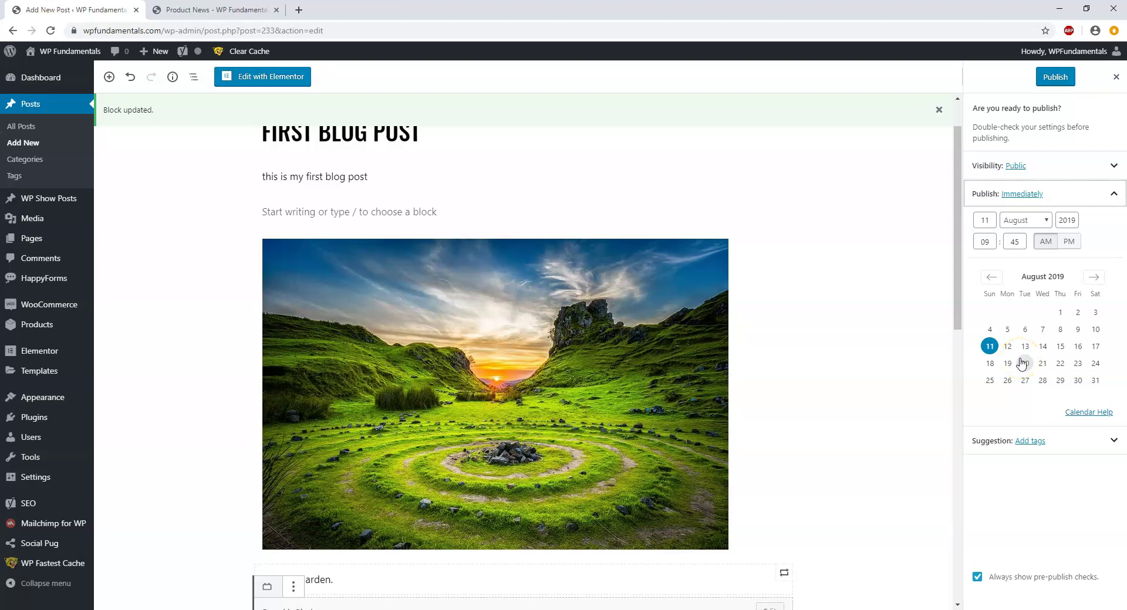
Step: Add the tag "garden" to the post and publish it immediately
click(1074, 442)
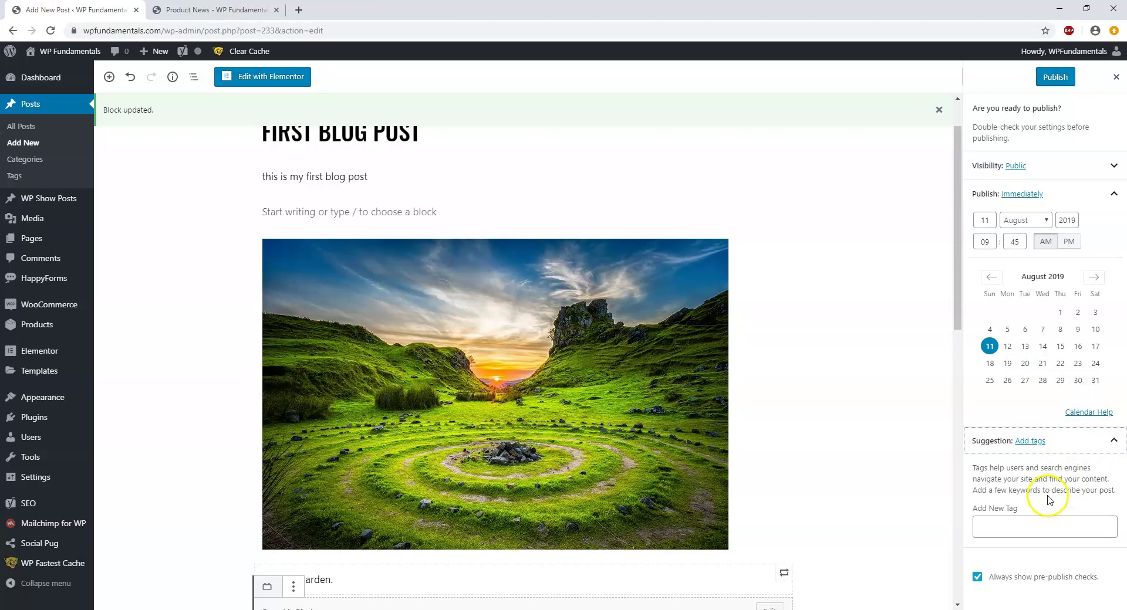
click(1027, 534)
text(gar)
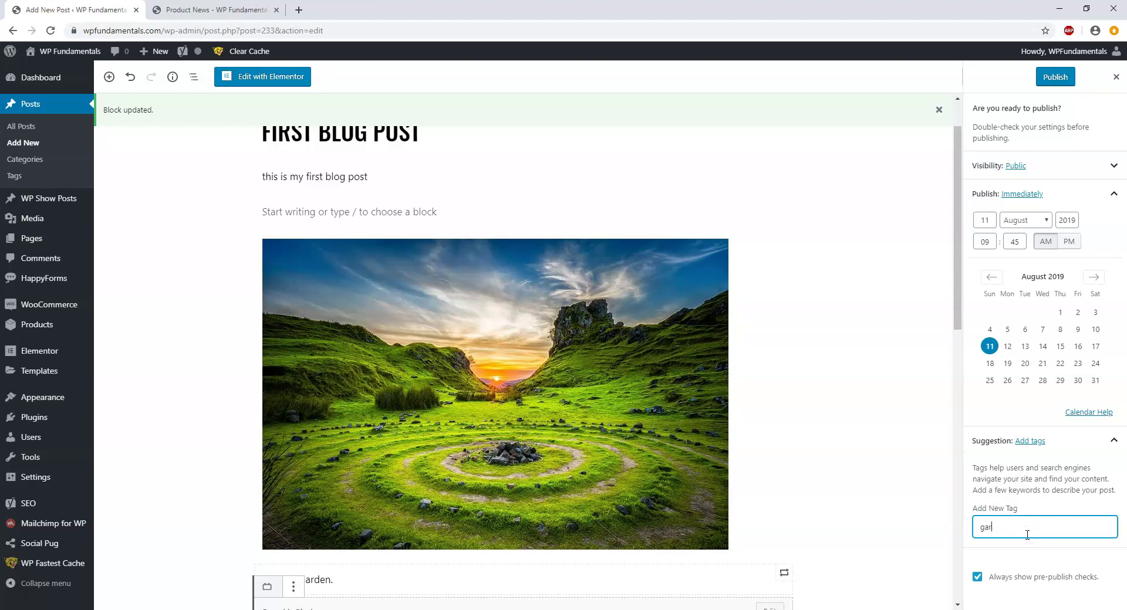
text(den)
key(Return)
click(1053, 76)
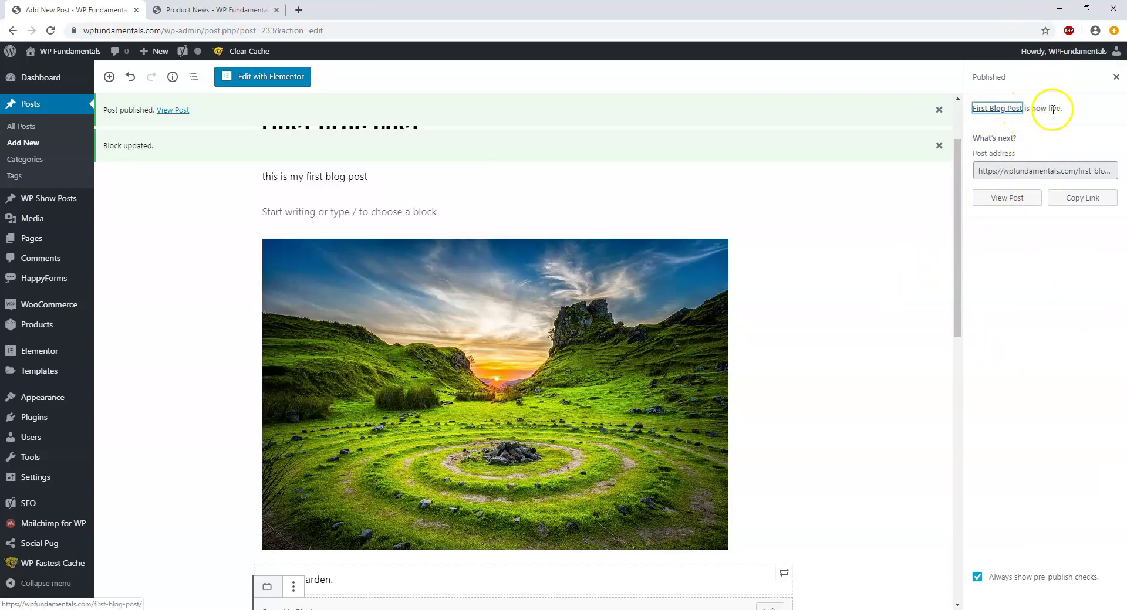
Step: View the published post on the site and examine its title, text, image, garden paragraphs and comment section
click(1016, 199)
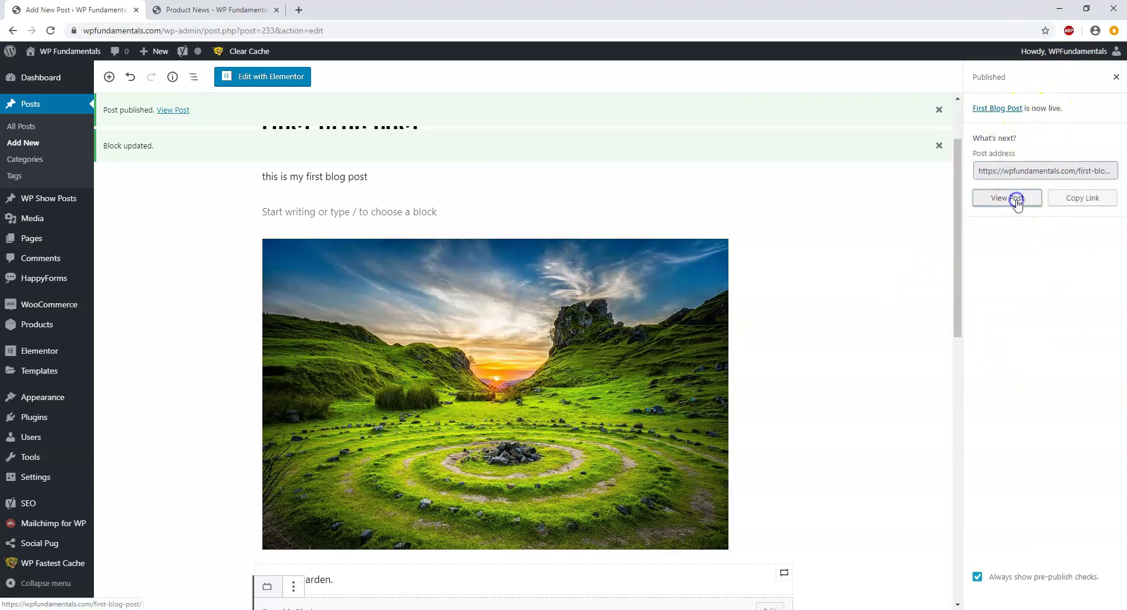
scroll(800, 370, down, 9)
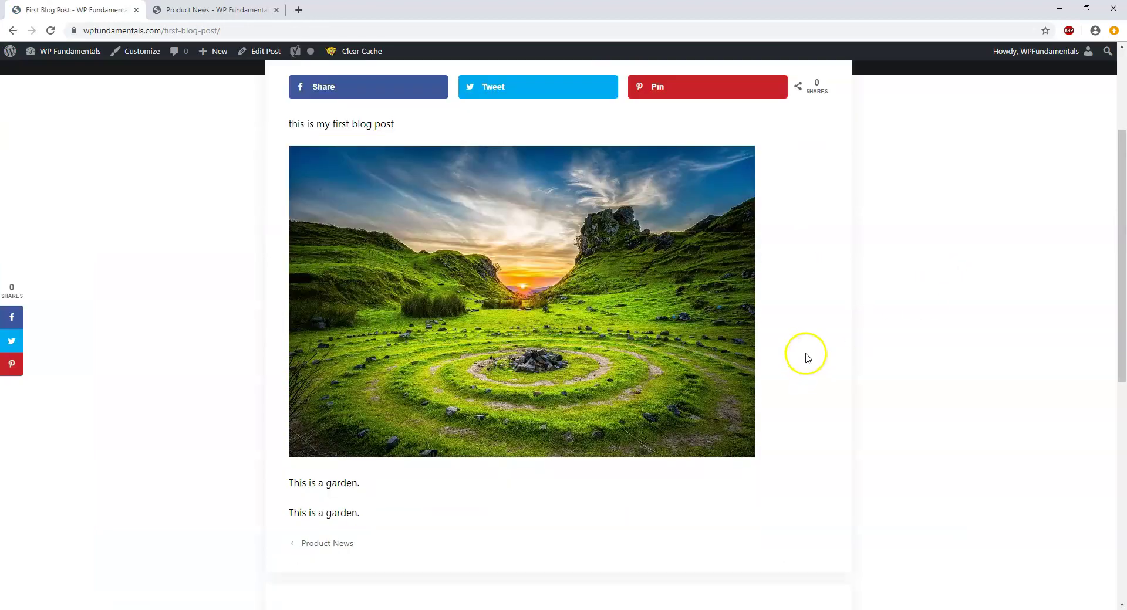
scroll(797, 348, up, 8)
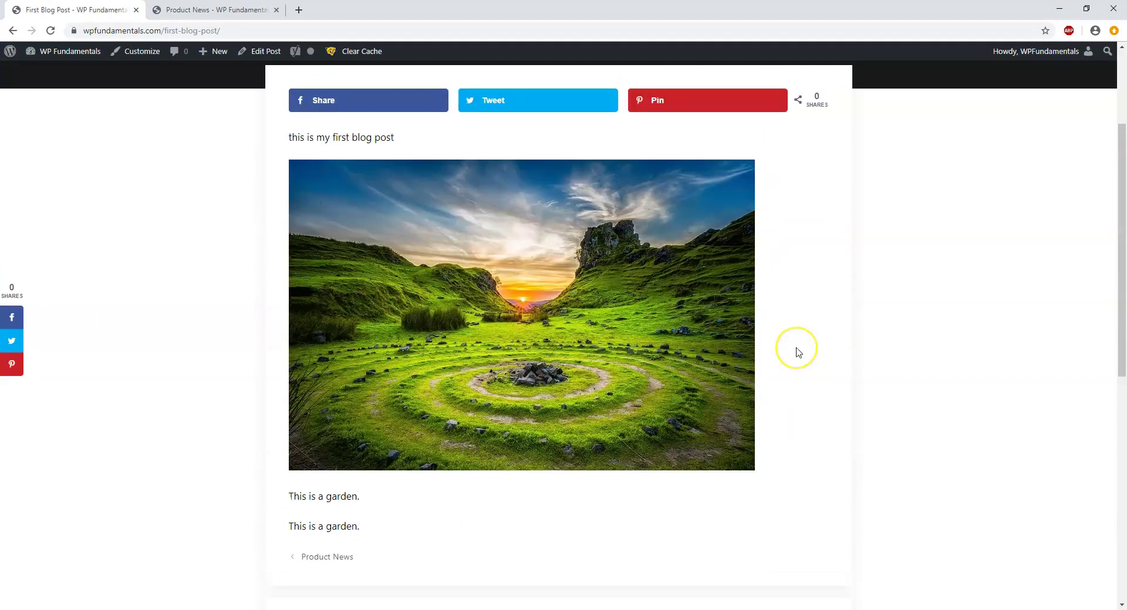
scroll(796, 353, down, 1)
scroll(797, 353, down, 2)
scroll(792, 352, up, 4)
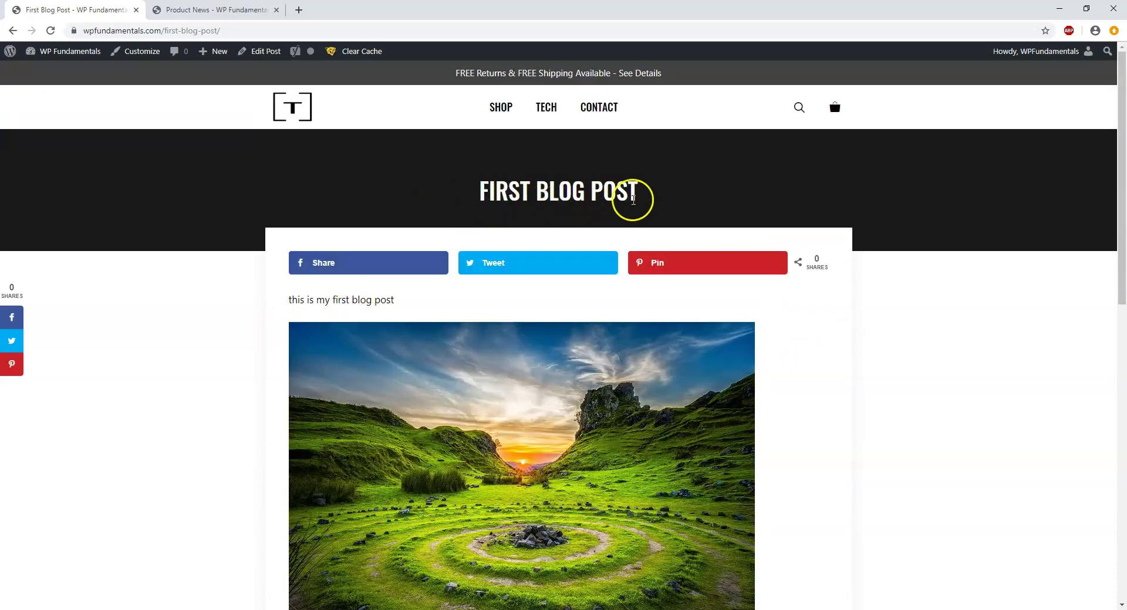
drag(442, 297, 315, 294)
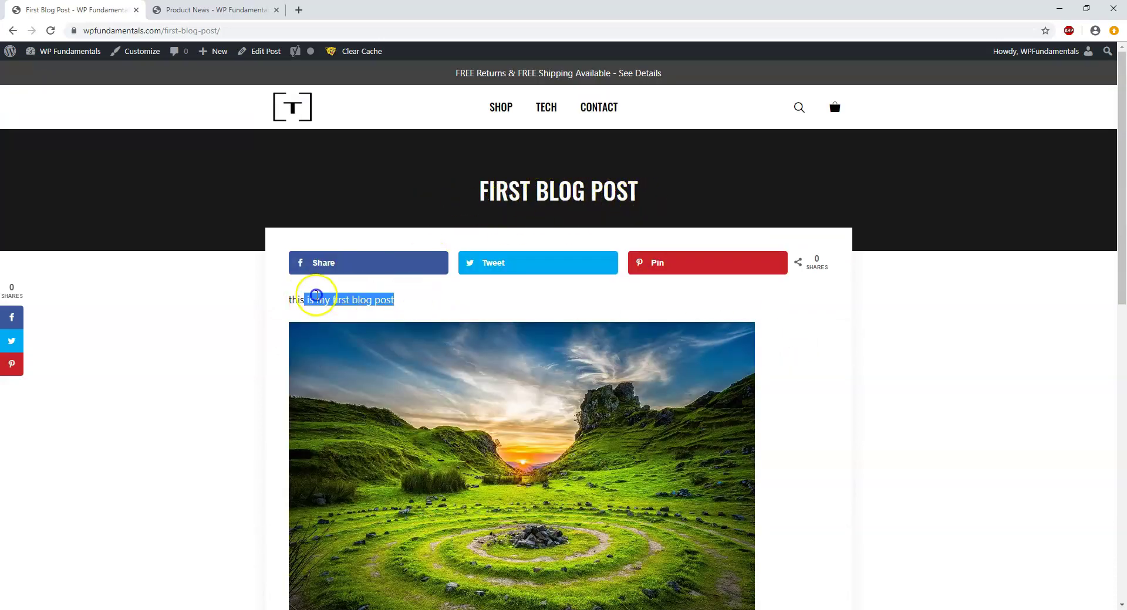
scroll(410, 317, down, 3)
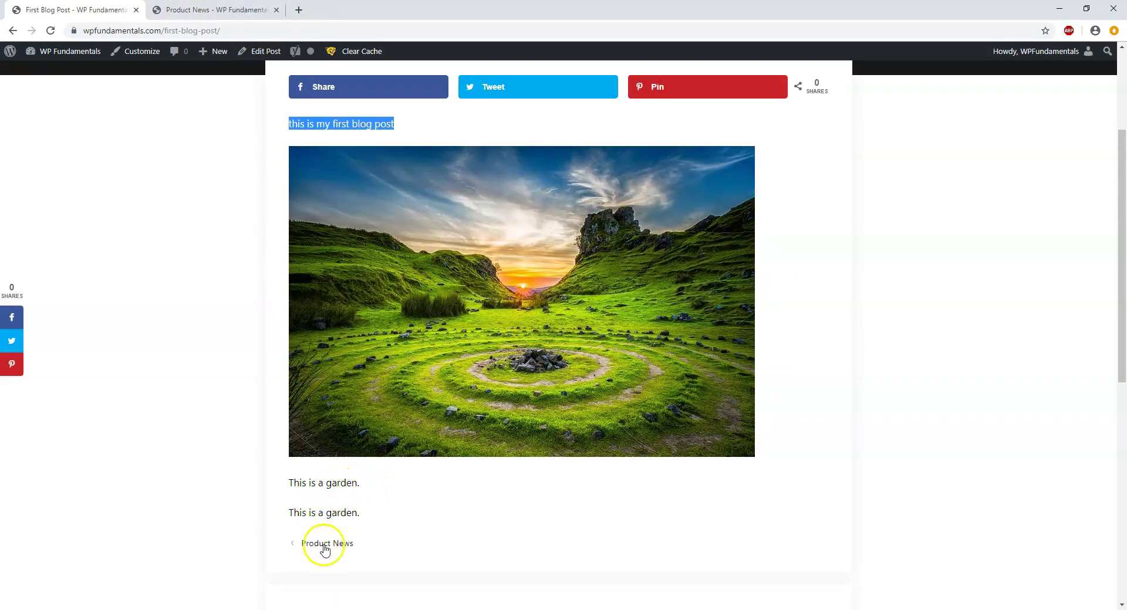
scroll(475, 441, down, 2)
scroll(475, 442, down, 2)
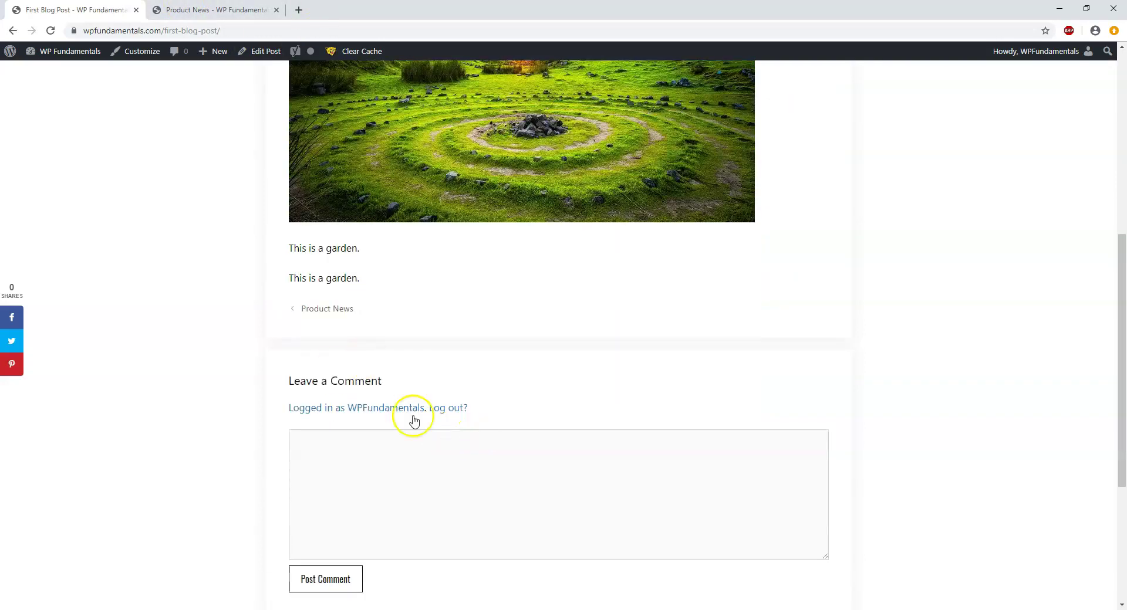
Step: Return to the post editor, review the post's blocks and expand its permalink settings
click(11, 31)
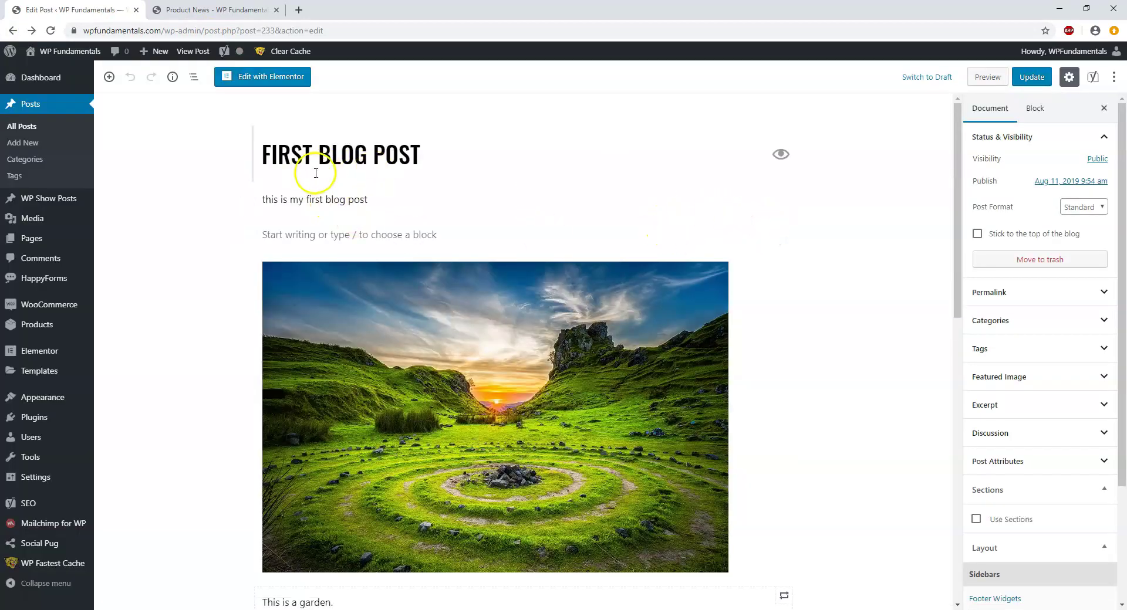
scroll(440, 281, down, 2)
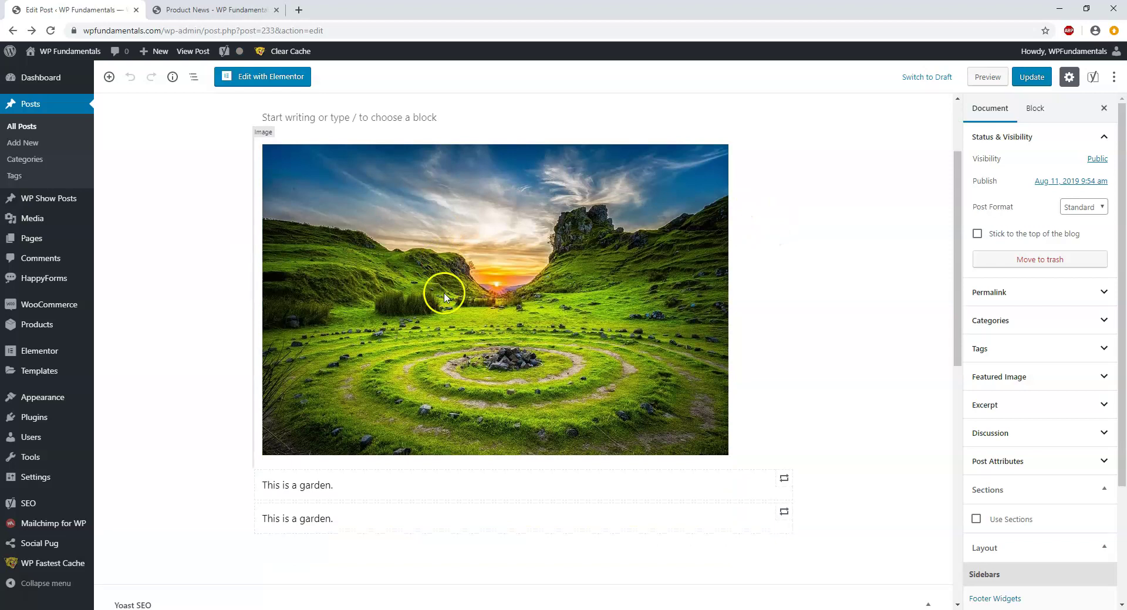
scroll(616, 329, down, 3)
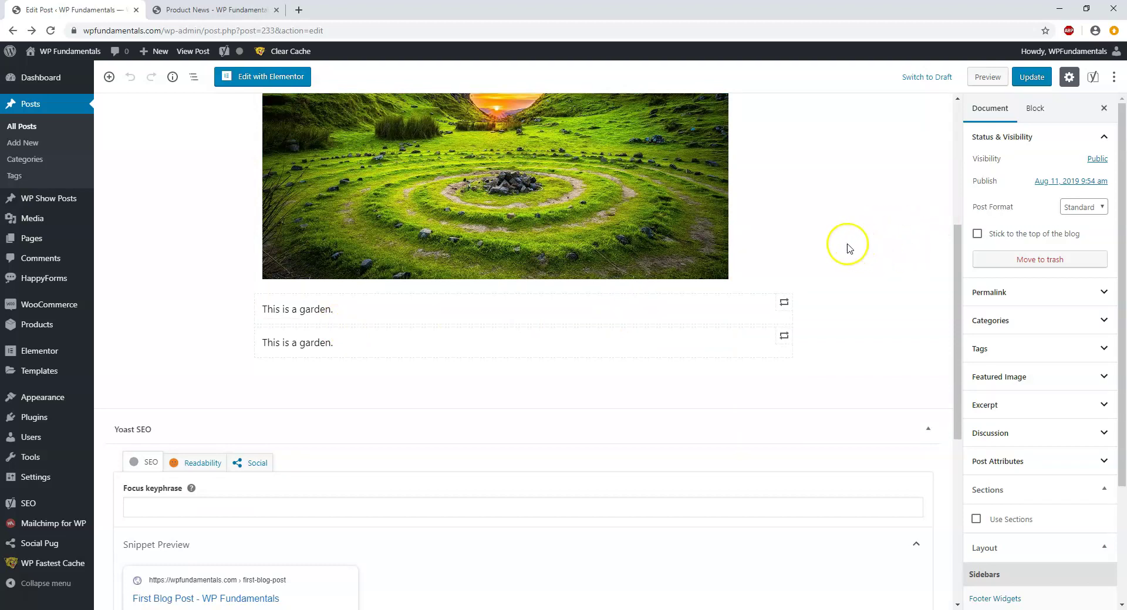
click(1068, 293)
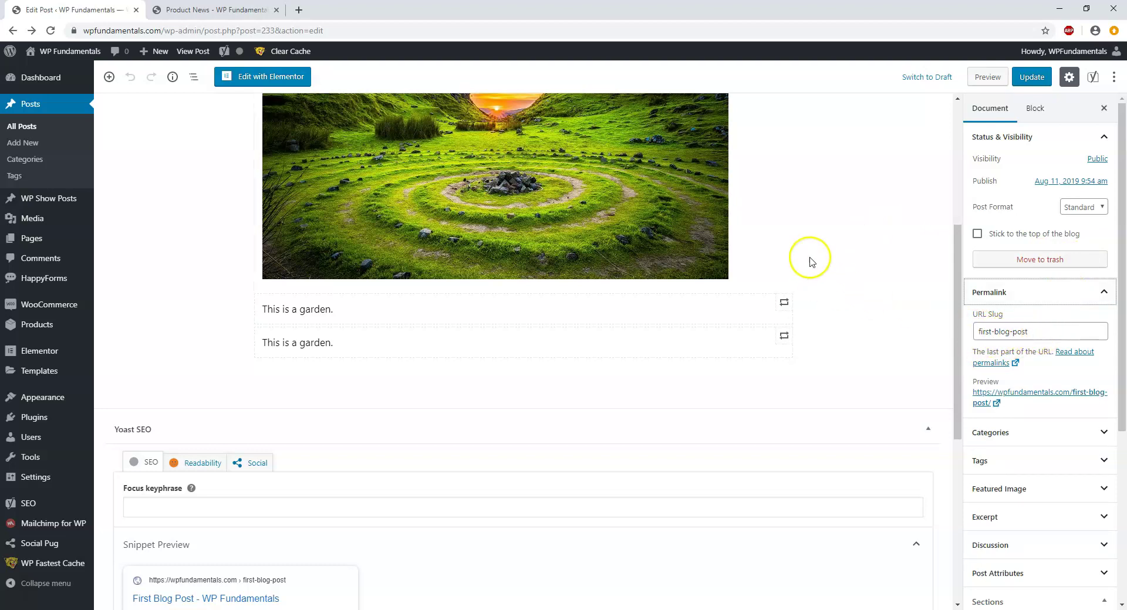
scroll(787, 254, up, 5)
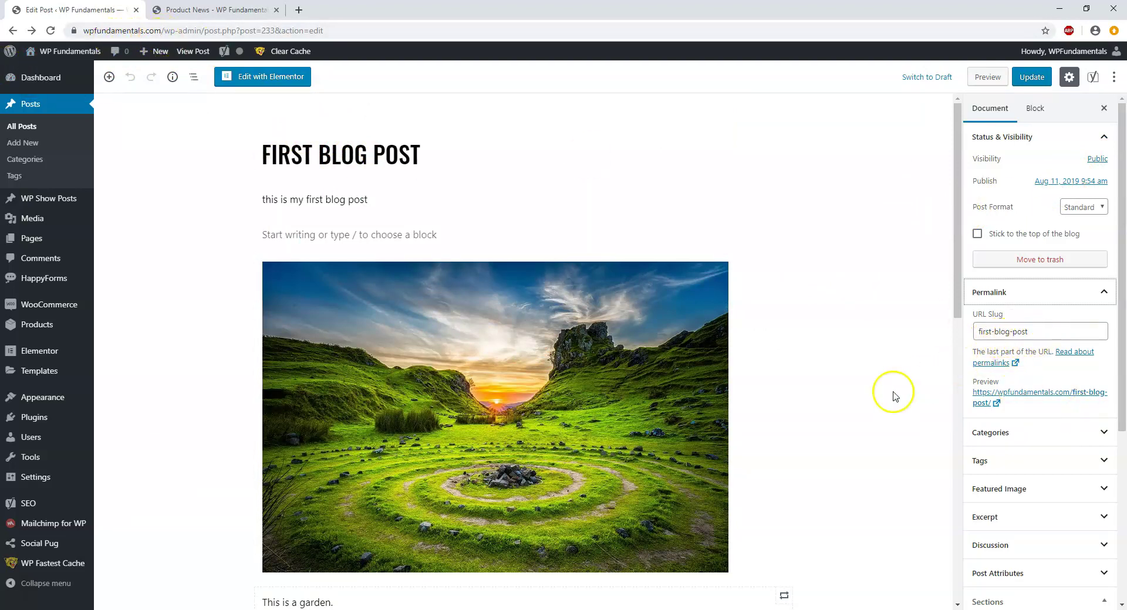
Step: Open the post's permalink in a new browser tab, check its URL slug and content, and return to the post editor
scroll(890, 390, down, 1)
right_click(1034, 392)
click(1009, 402)
click(211, 9)
drag(221, 30, 160, 33)
scroll(865, 392, down, 9)
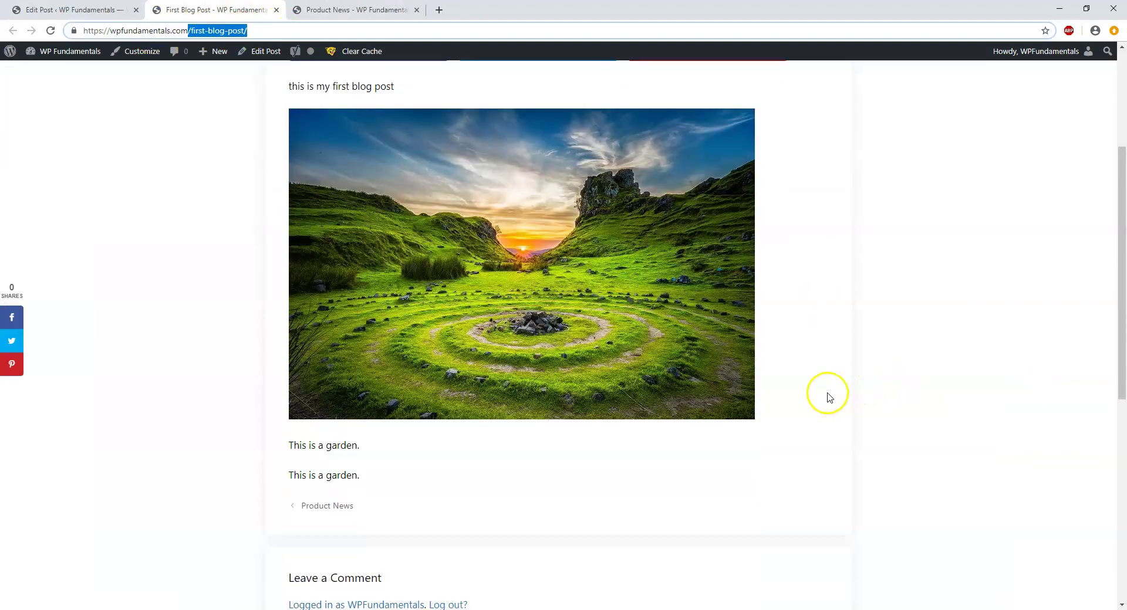
click(31, 7)
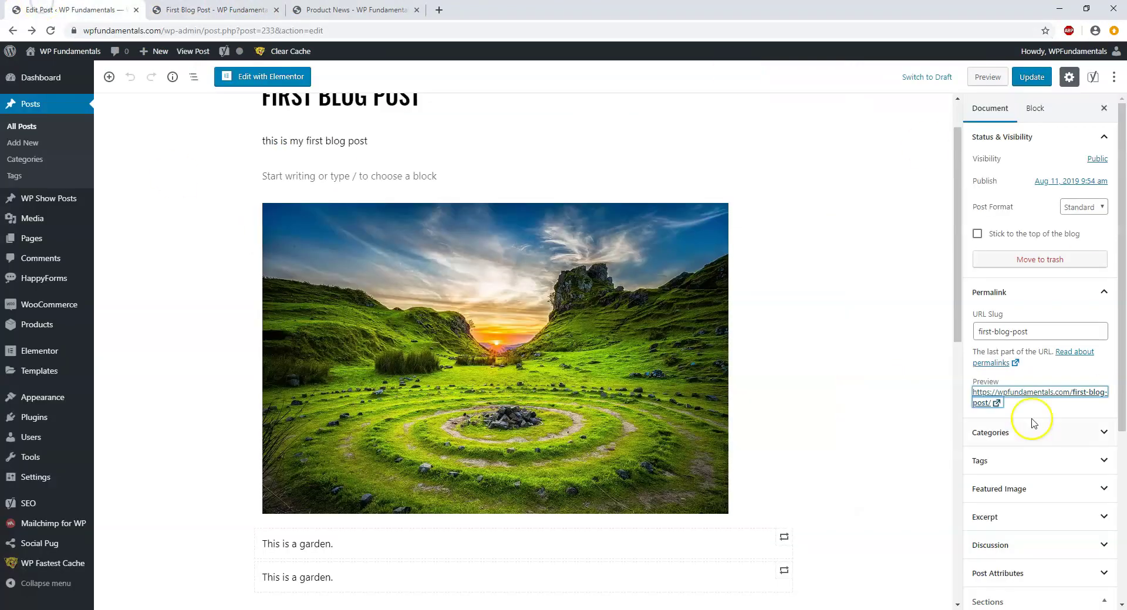
click(908, 390)
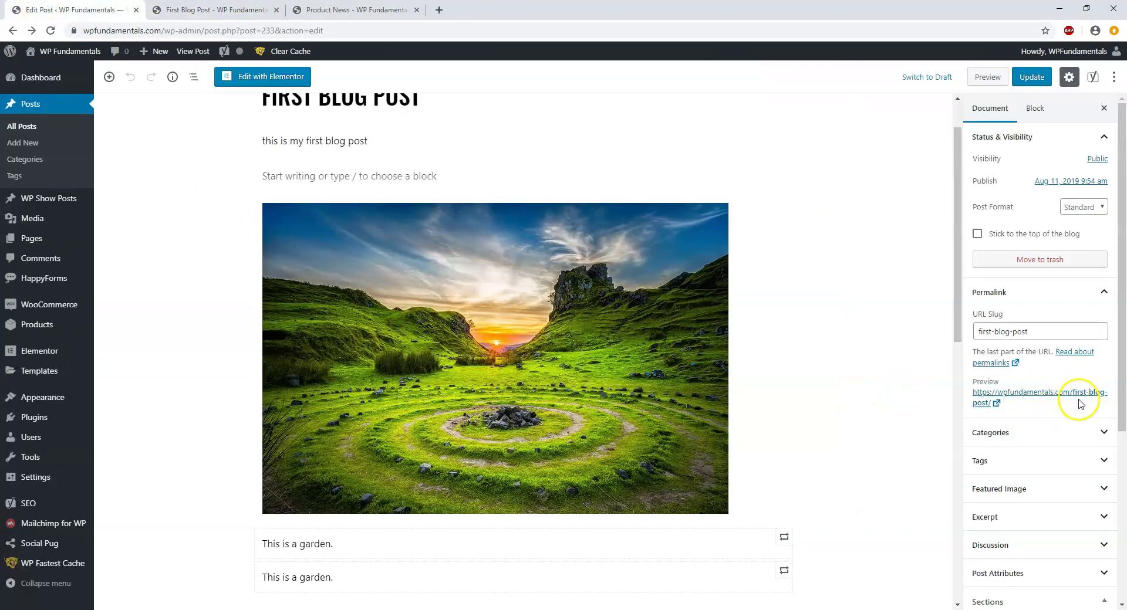
Step: Review the post's category options, including adding a new category, and collapse the category and permalink settings
scroll(930, 431, down, 1)
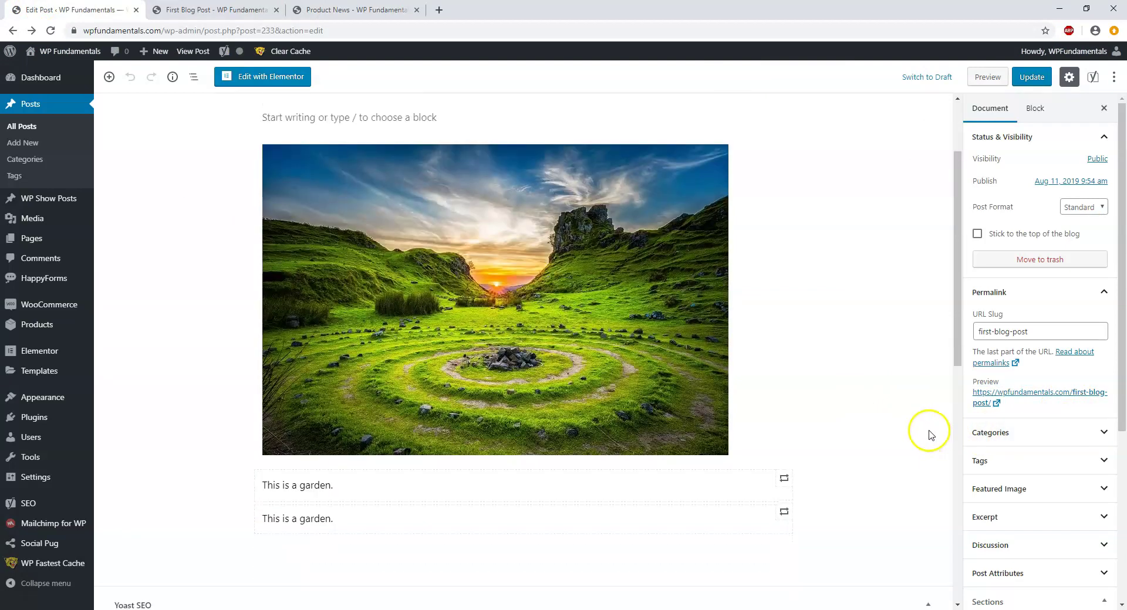
click(1062, 434)
scroll(1015, 435, down, 1)
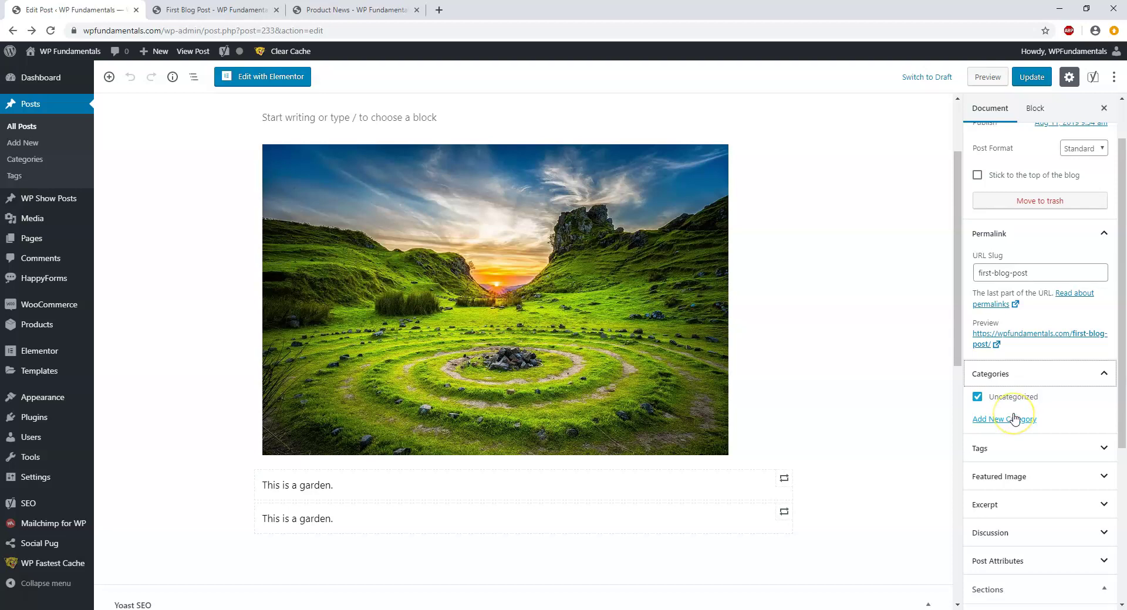
click(999, 421)
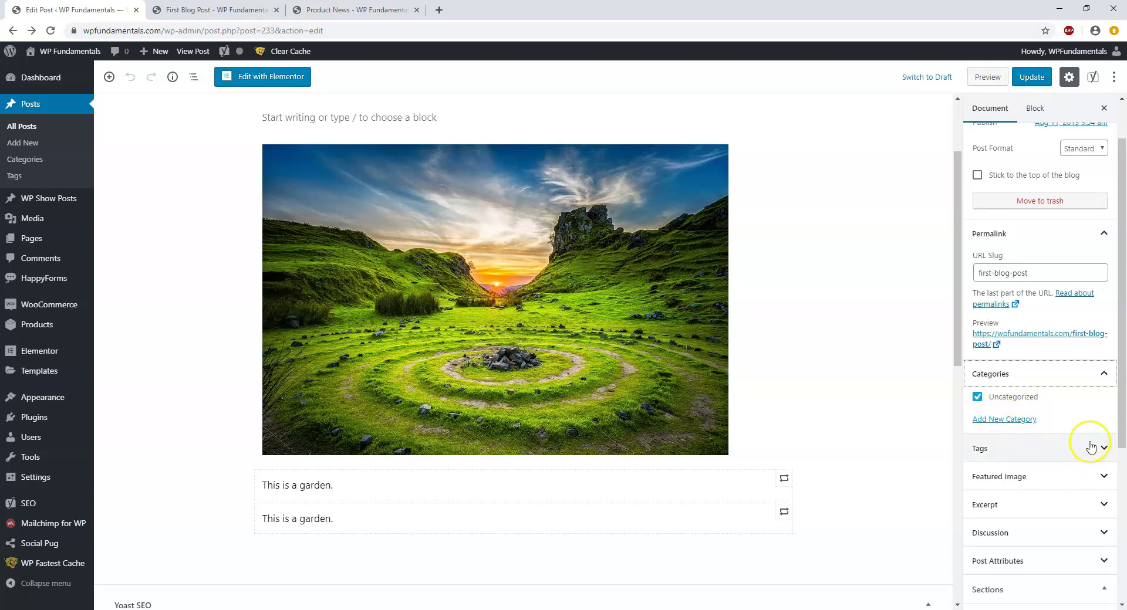
click(1102, 373)
click(1094, 230)
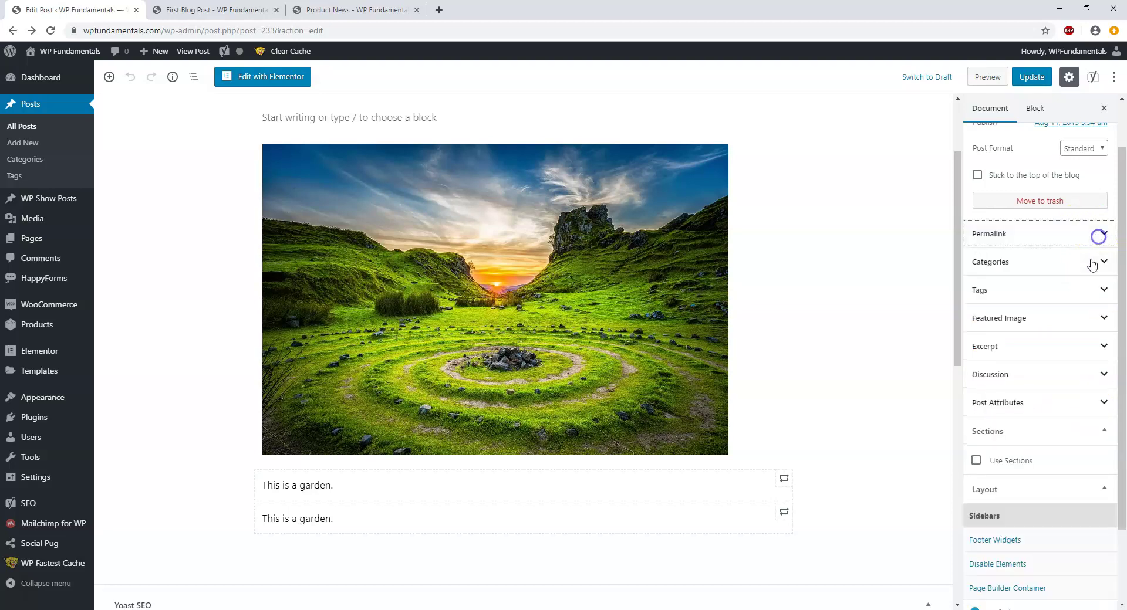
Step: Expand the featured image settings, check how the site's homepage displays the recent blog posts, and return to the post editor
click(1043, 319)
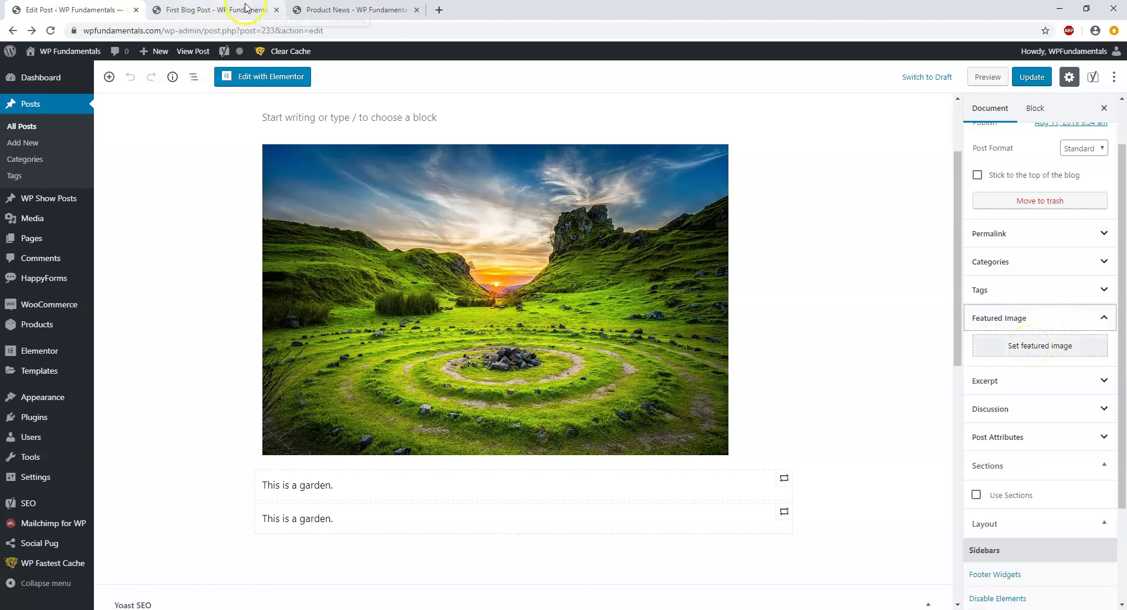
click(320, 10)
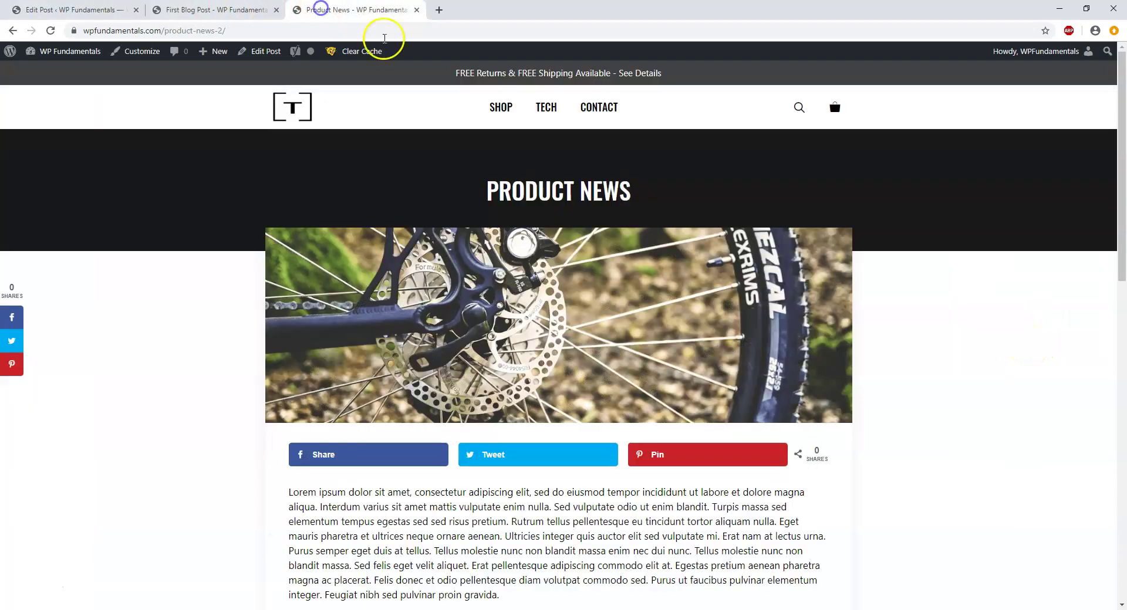
click(302, 102)
scroll(536, 286, down, 10)
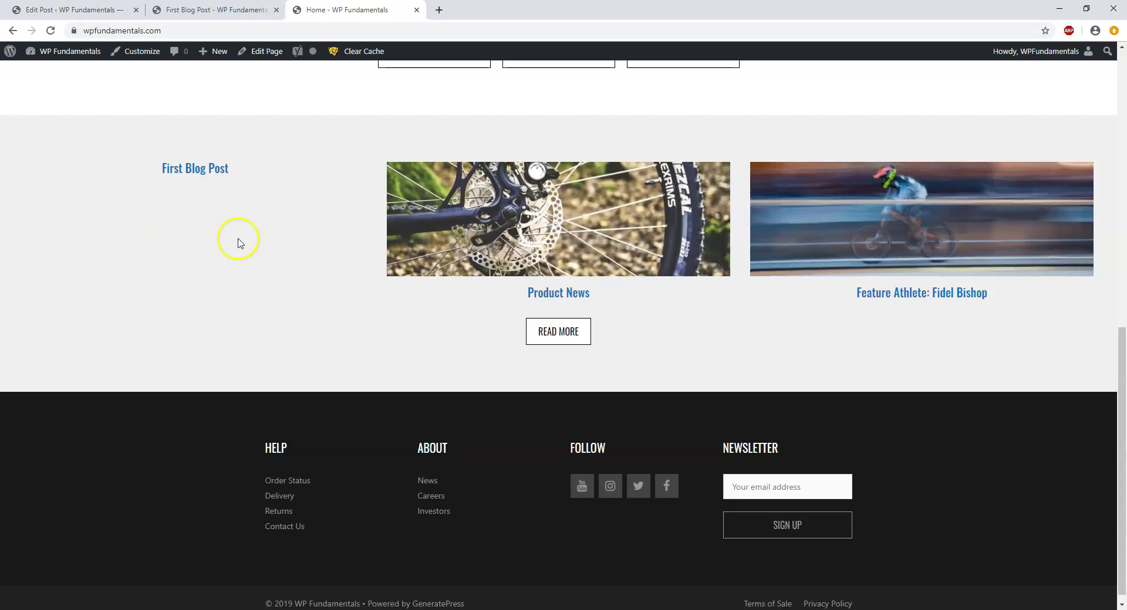
click(214, 9)
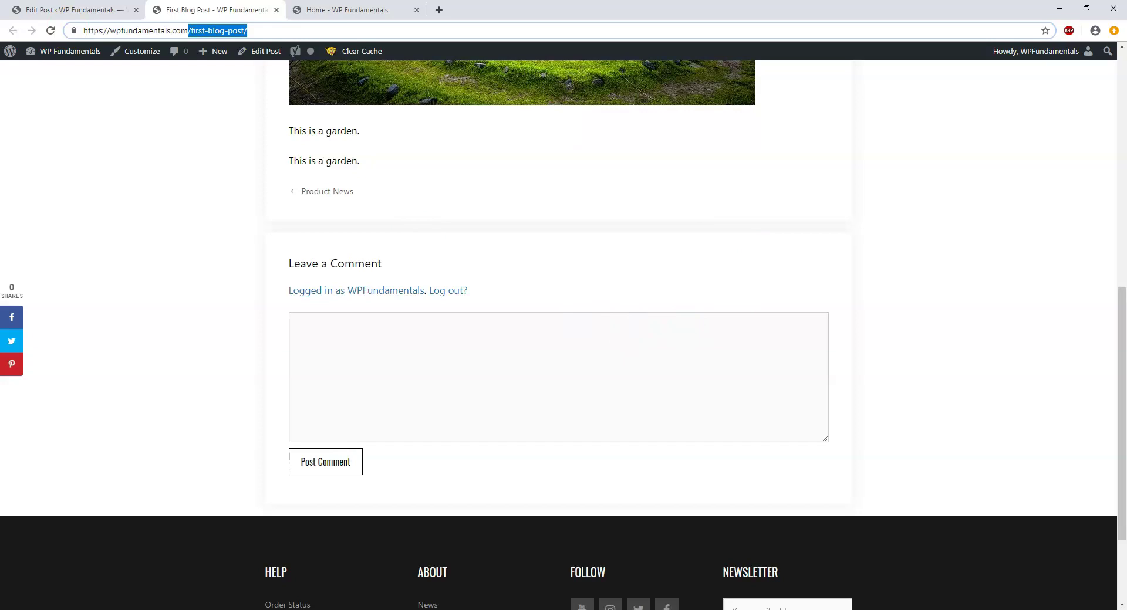
click(70, 10)
Step: Set Sunrise.jpg from the media library as the post's featured image and update the post
click(1034, 348)
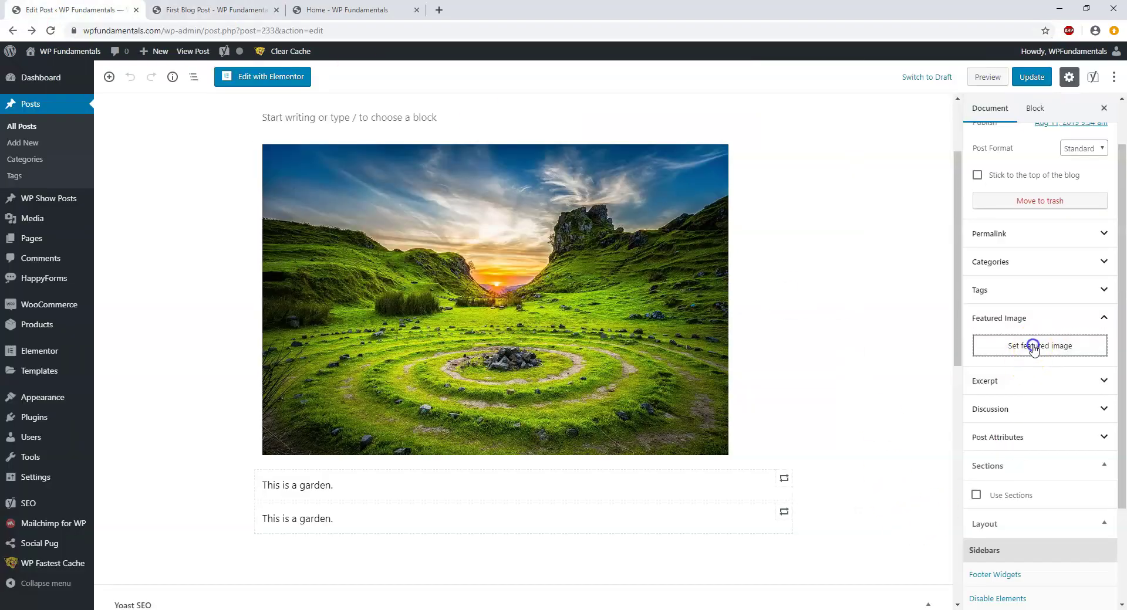
click(243, 199)
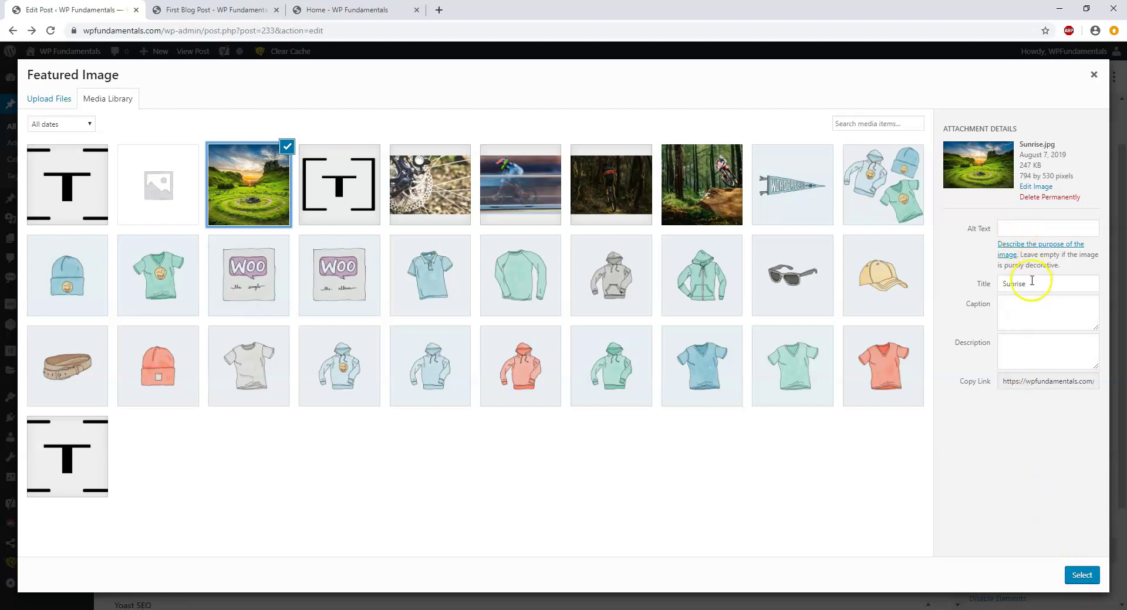
click(1010, 227)
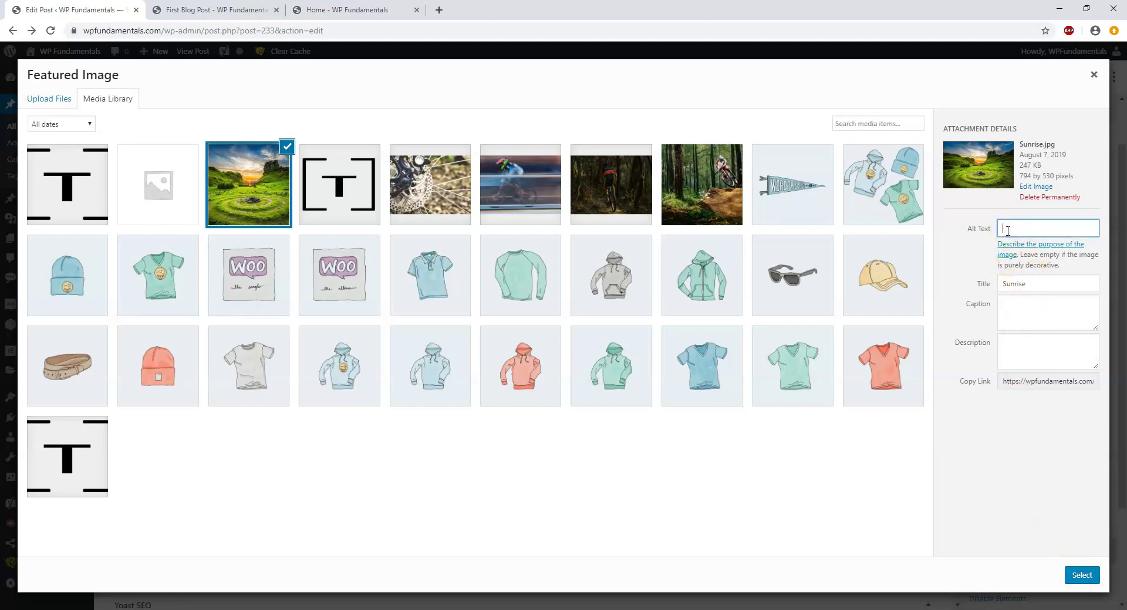
click(1083, 576)
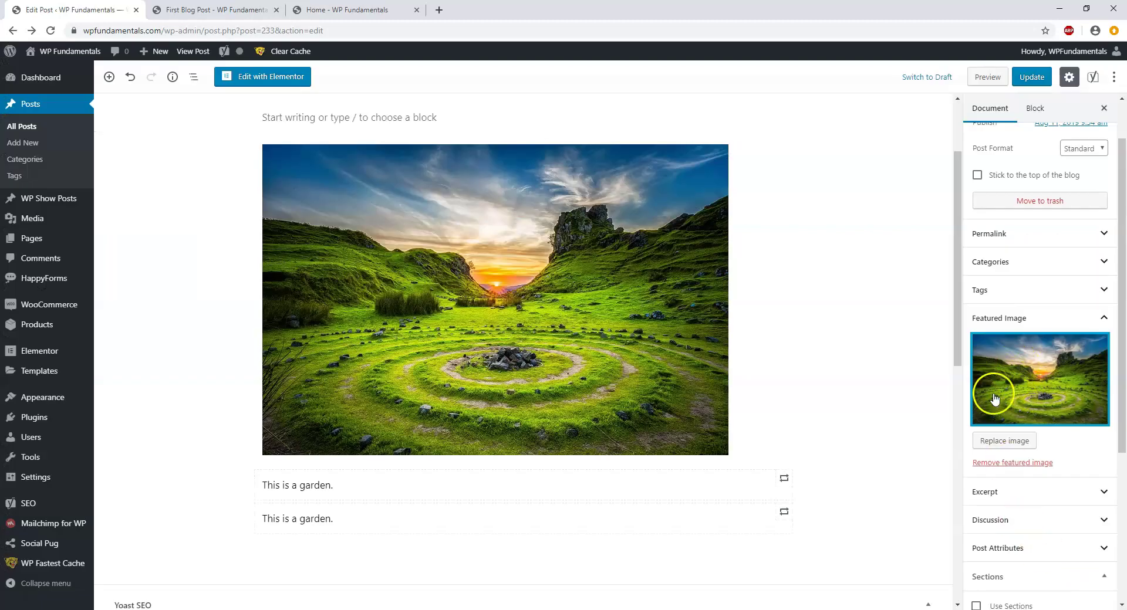
click(1031, 77)
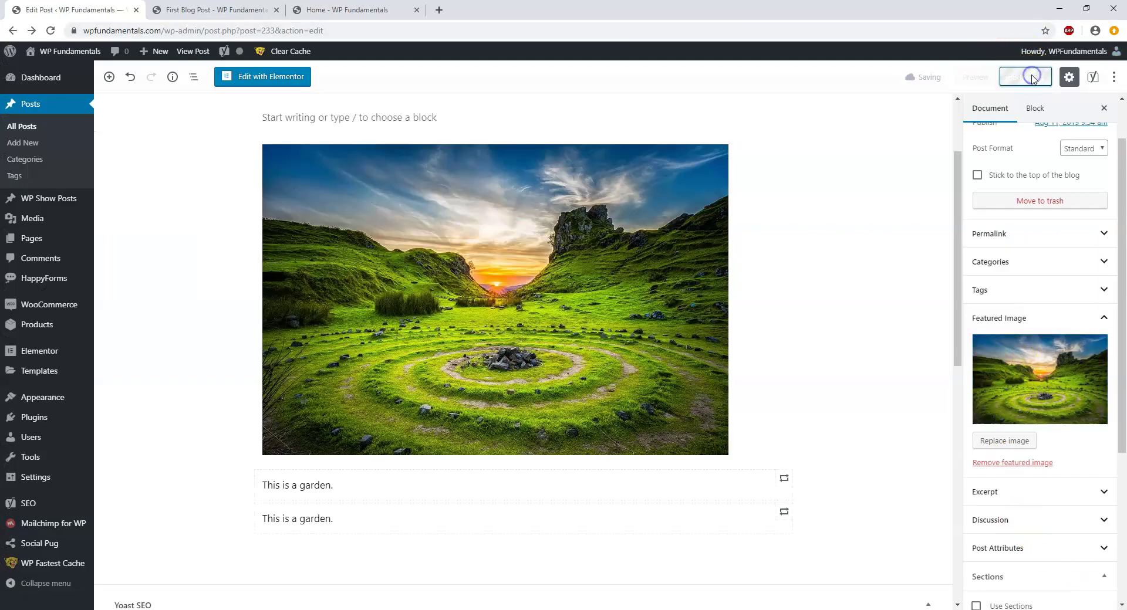
Step: Reload the homepage to check the first blog post's featured image in the post list, and return to the post editor
click(346, 9)
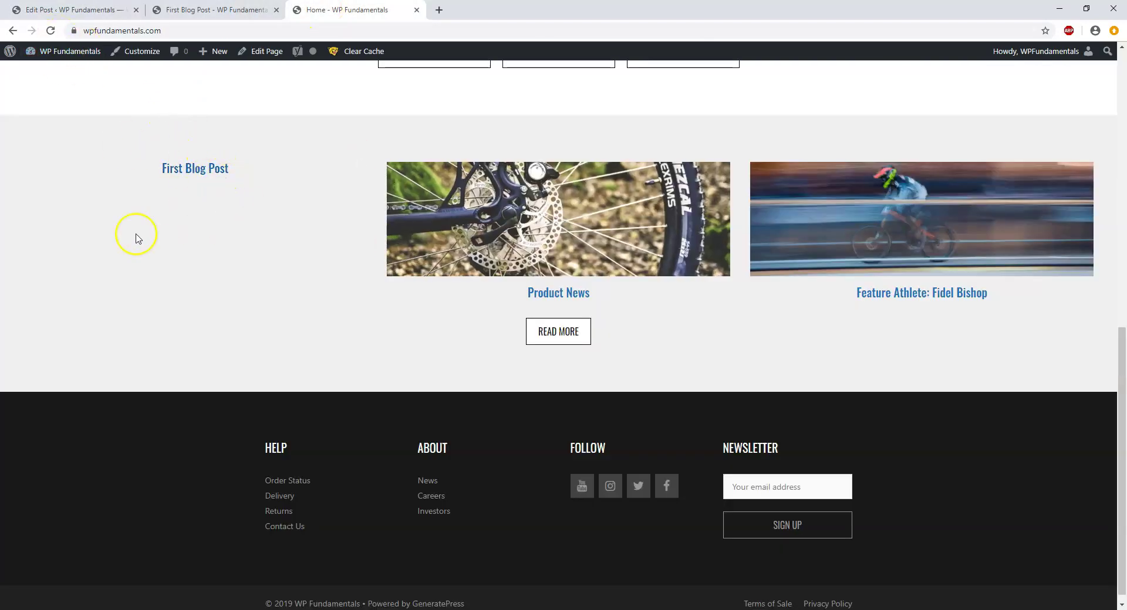
click(50, 30)
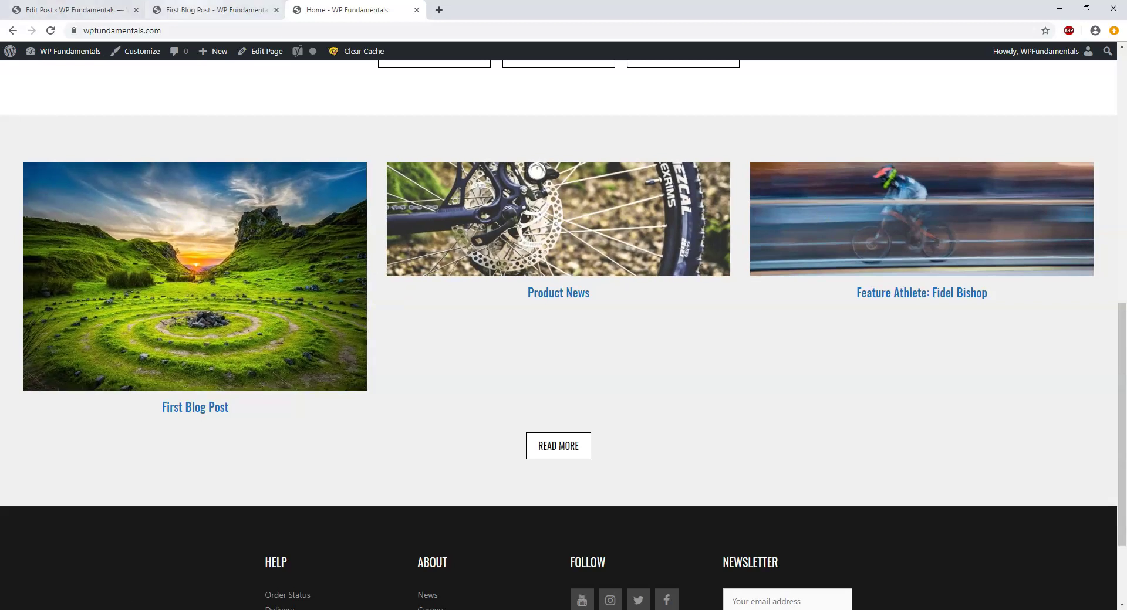
click(194, 10)
click(109, 7)
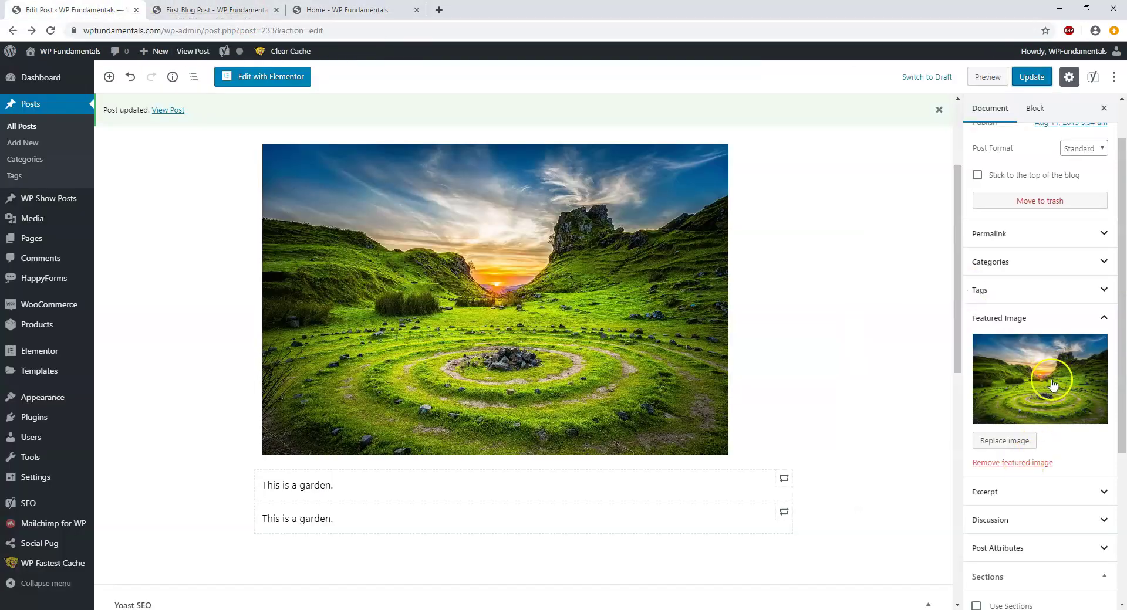
Step: Collapse the featured image settings and review the post's optional excerpt field
click(1103, 320)
click(1052, 349)
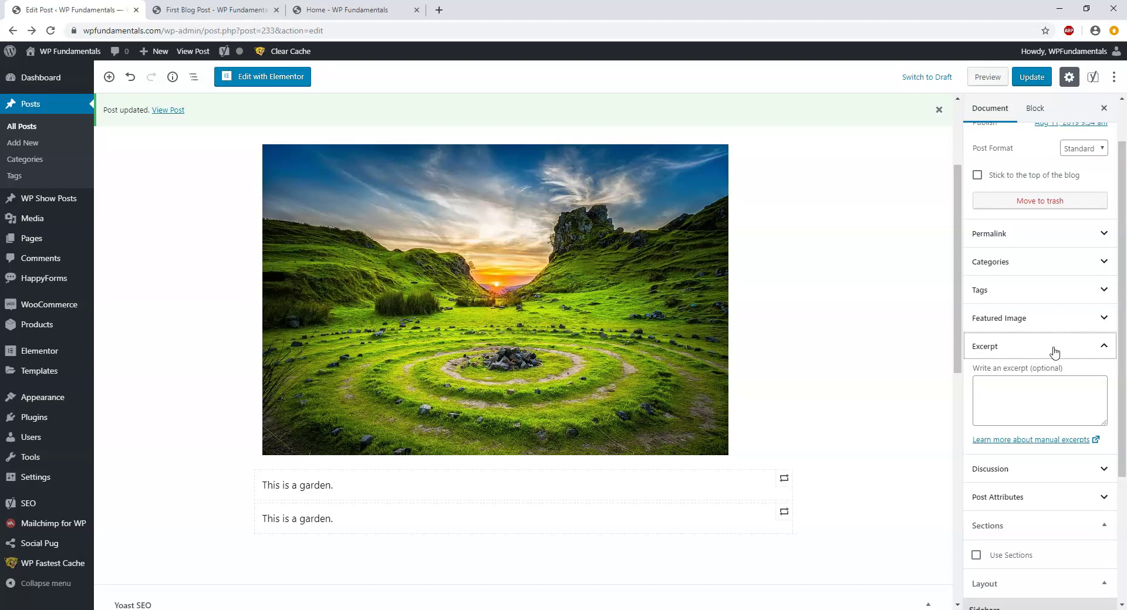
click(1061, 425)
click(1093, 347)
Step: Review the post's discussion options, compare them with the comment section on the published post, and return to the editor
click(1047, 374)
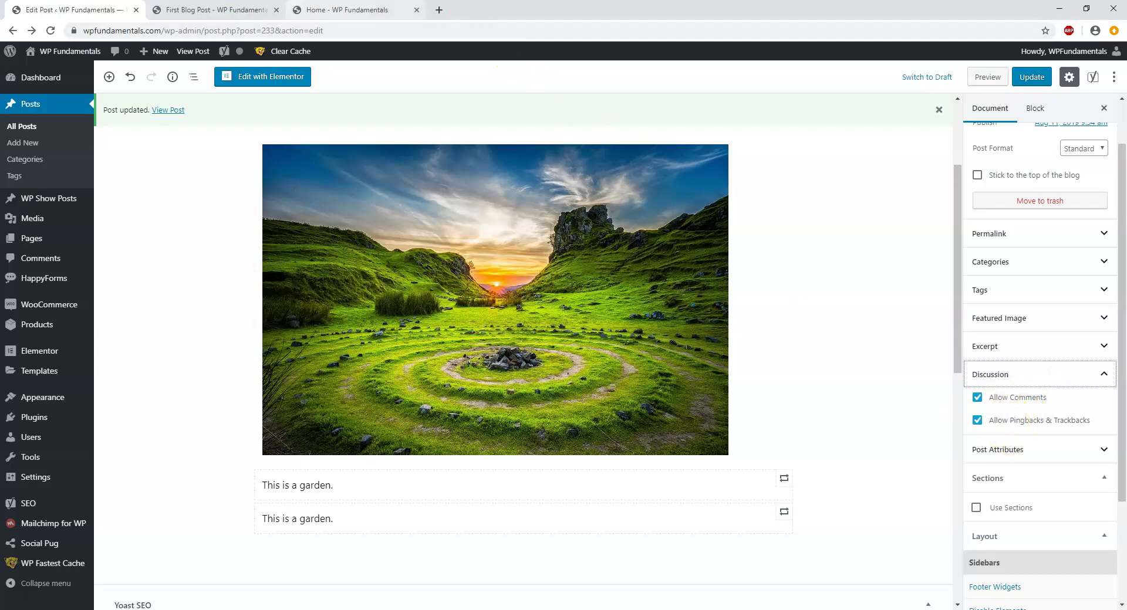
click(178, 10)
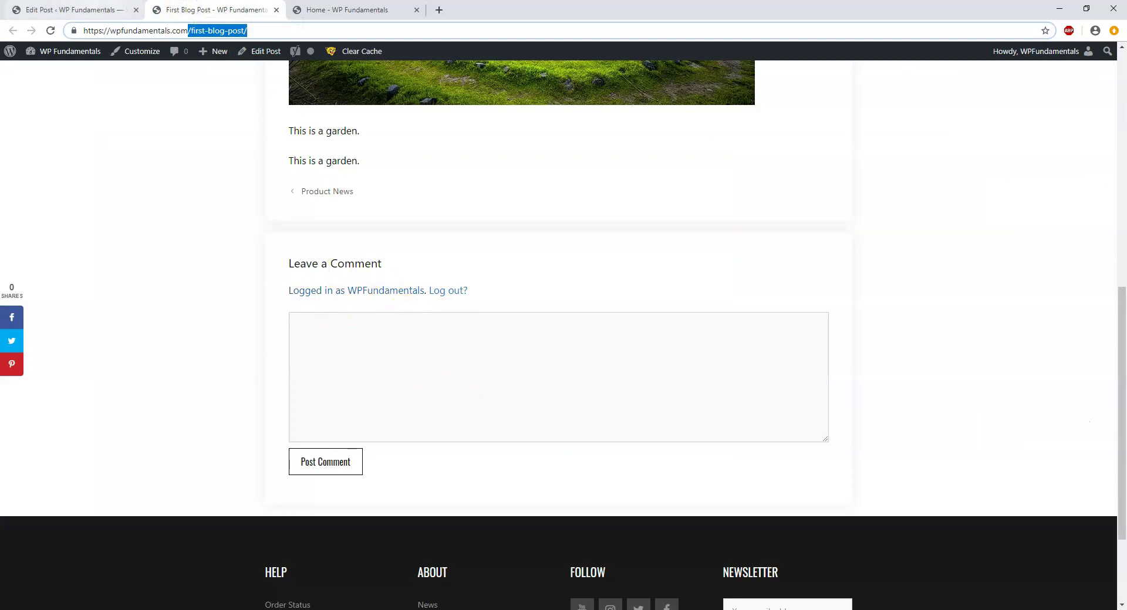
click(112, 10)
click(1103, 370)
Step: Review the template choices in the post attributes, keeping Default template selected
click(1105, 401)
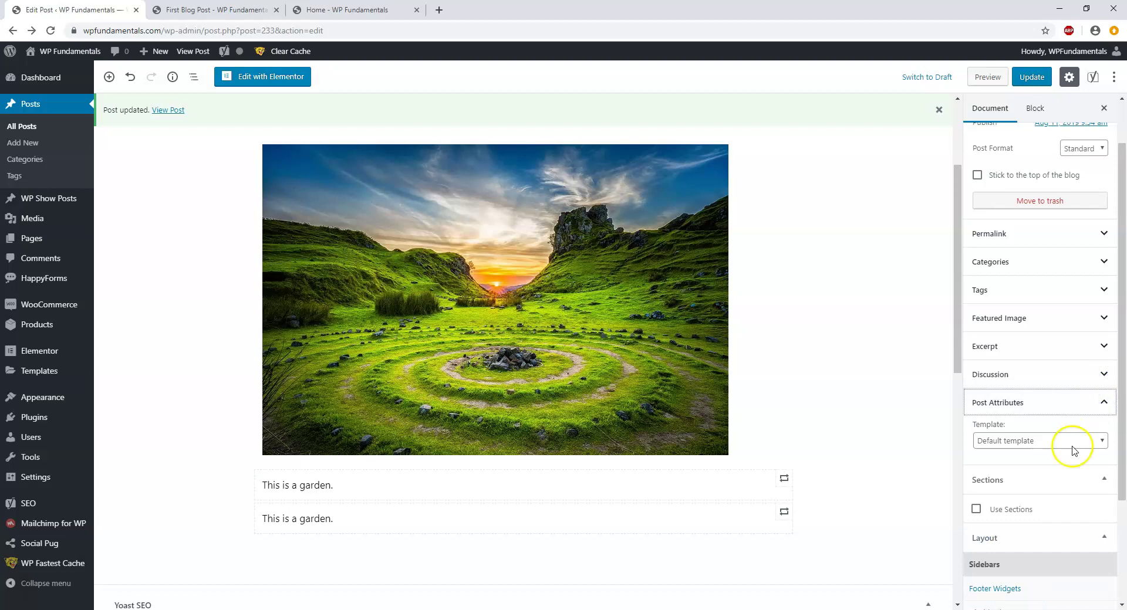
click(1101, 442)
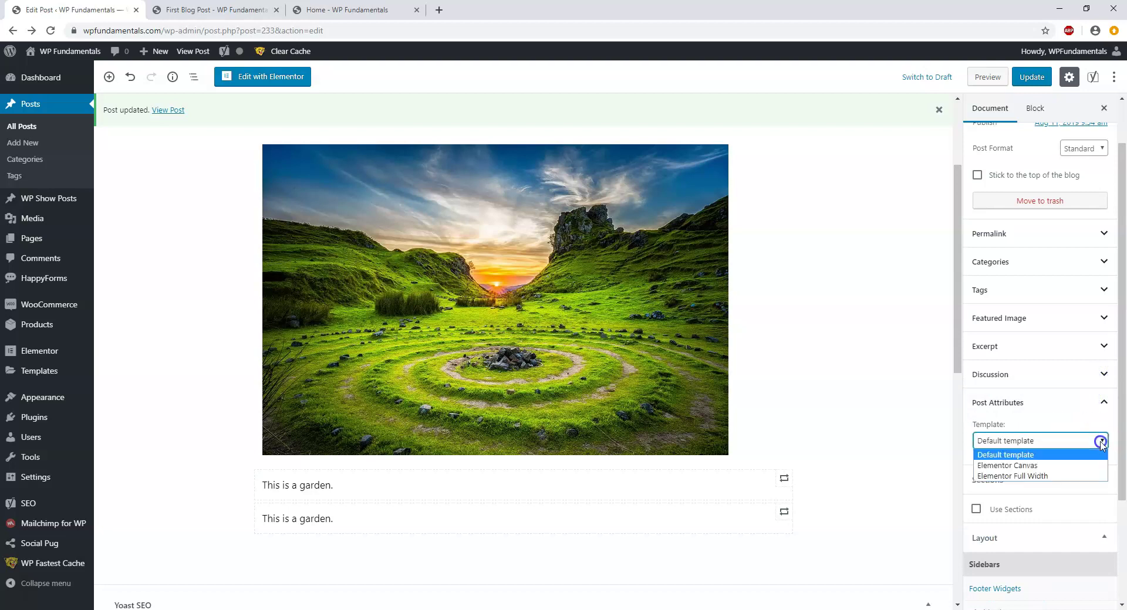
click(1058, 455)
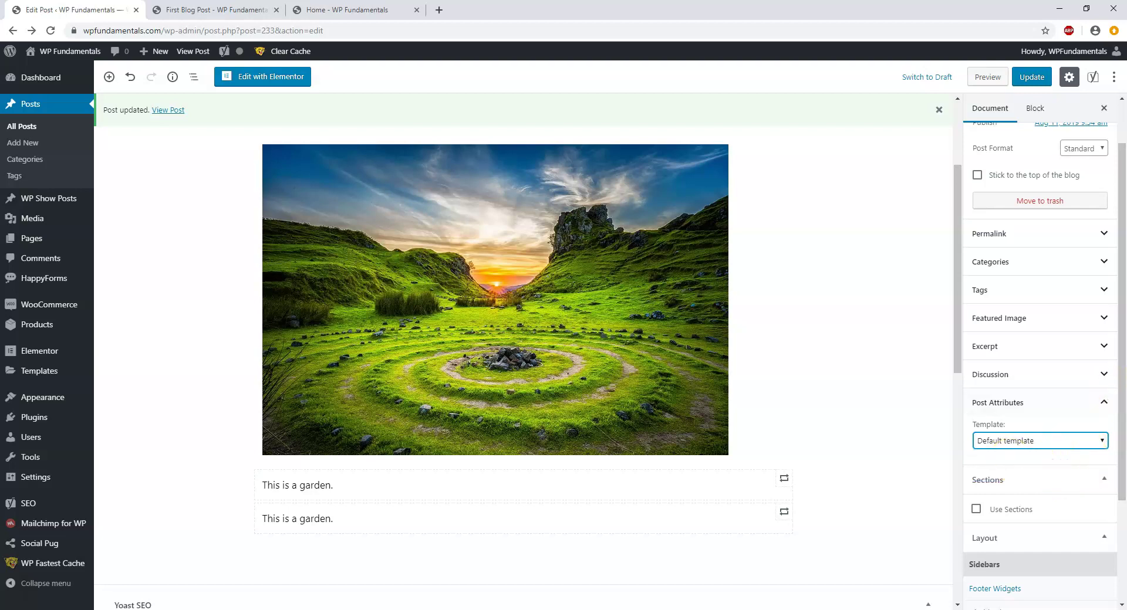
click(1103, 402)
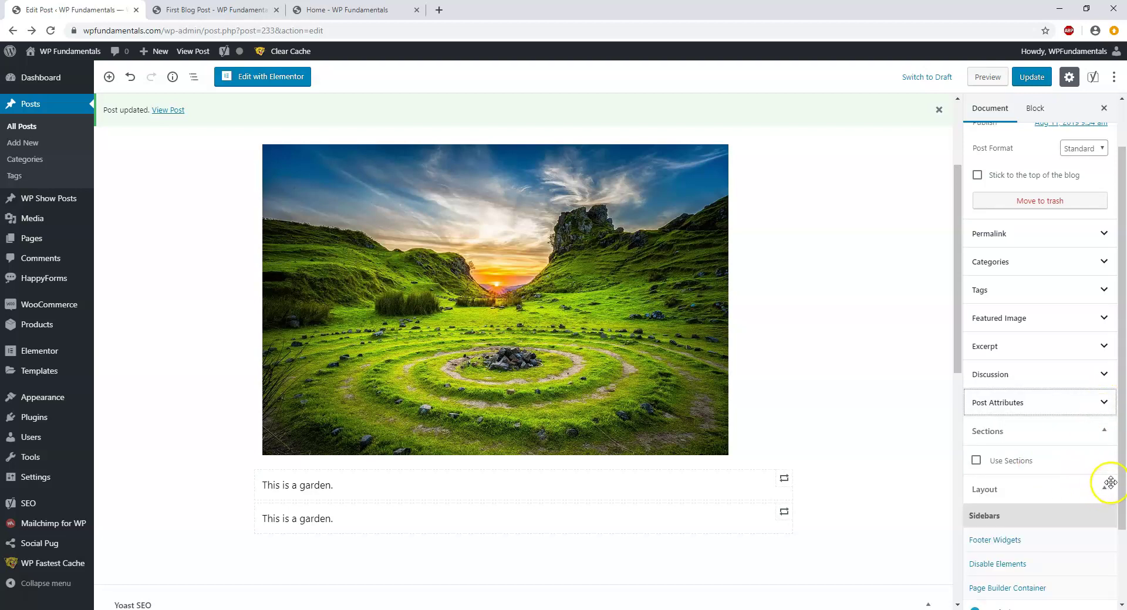
Step: Look over the remaining SEO and layout settings and update the post
scroll(908, 426, down, 3)
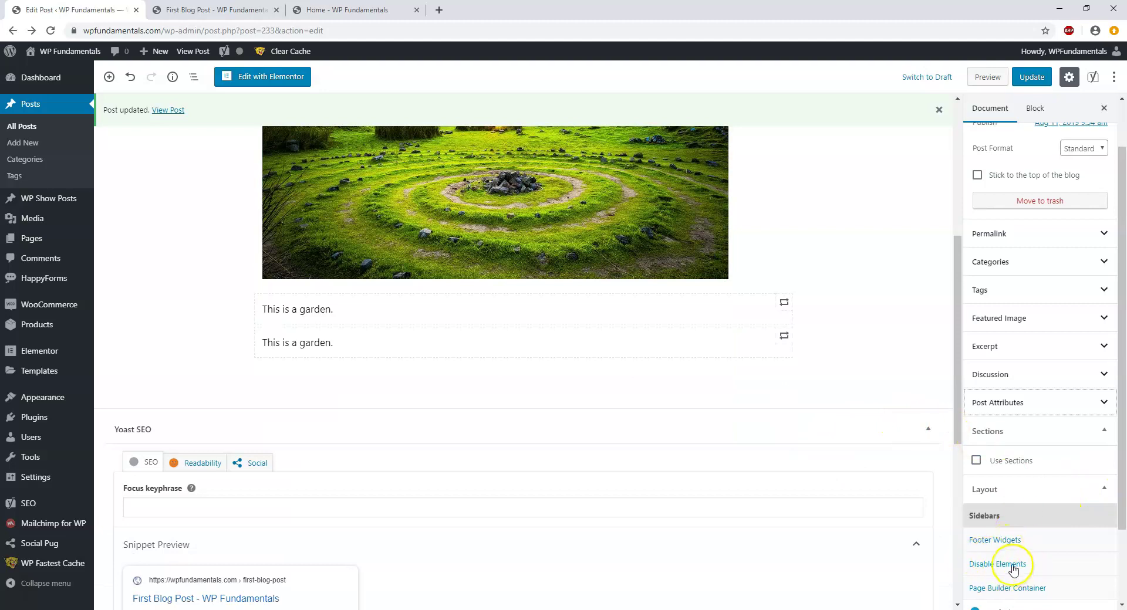
scroll(910, 442, up, 4)
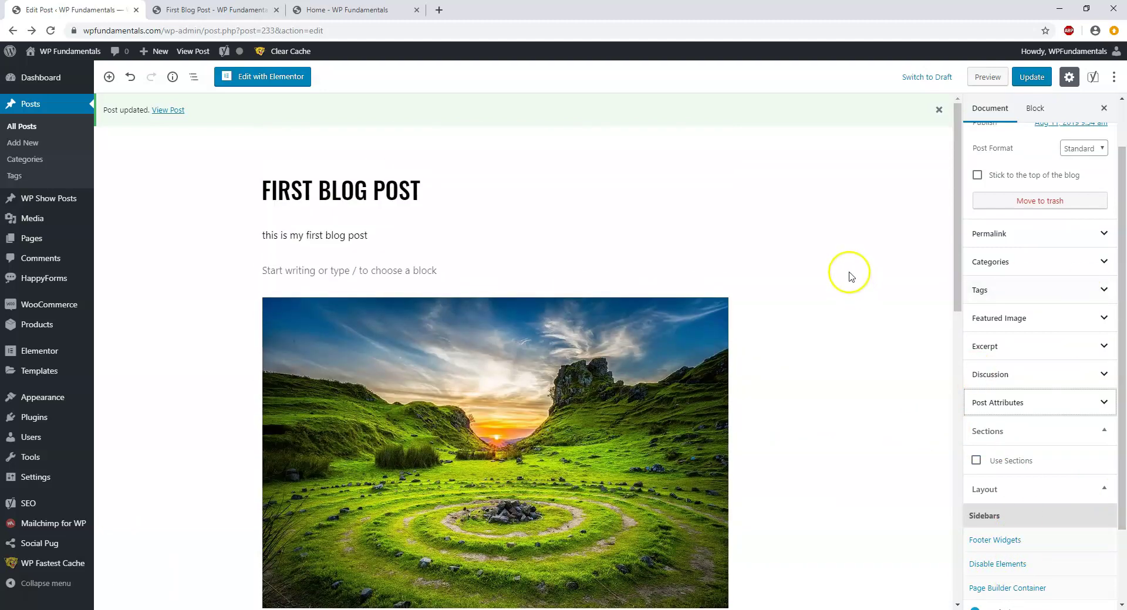
click(1024, 78)
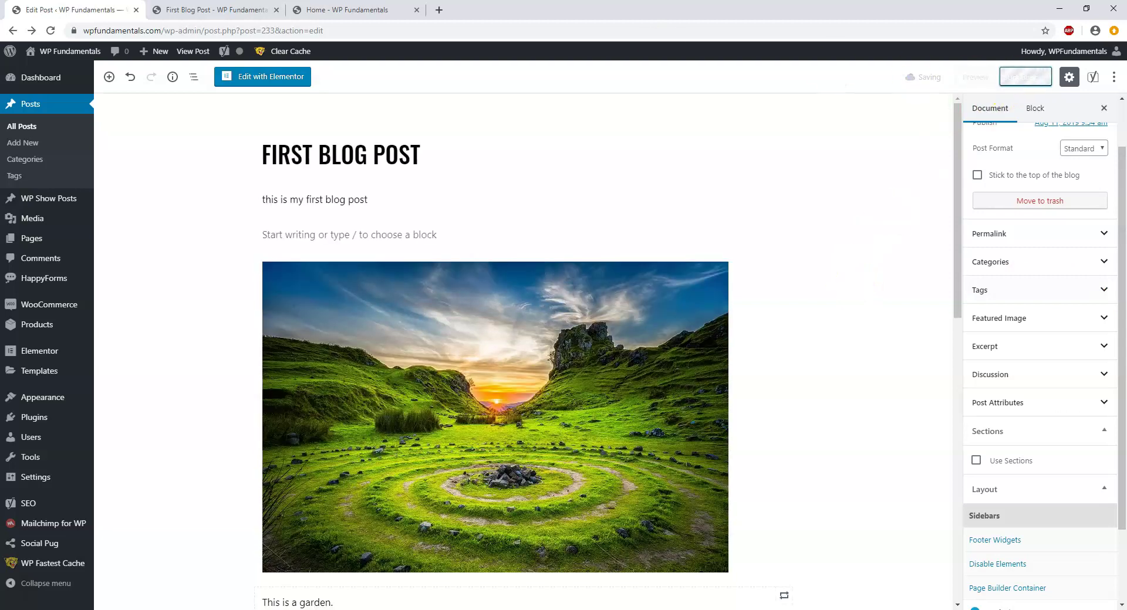
Step: Open First Blog Post from the homepage, examine its featured image, content and comment section, then close its tab and return to the editor
key(ctrl+Tab)
click(341, 9)
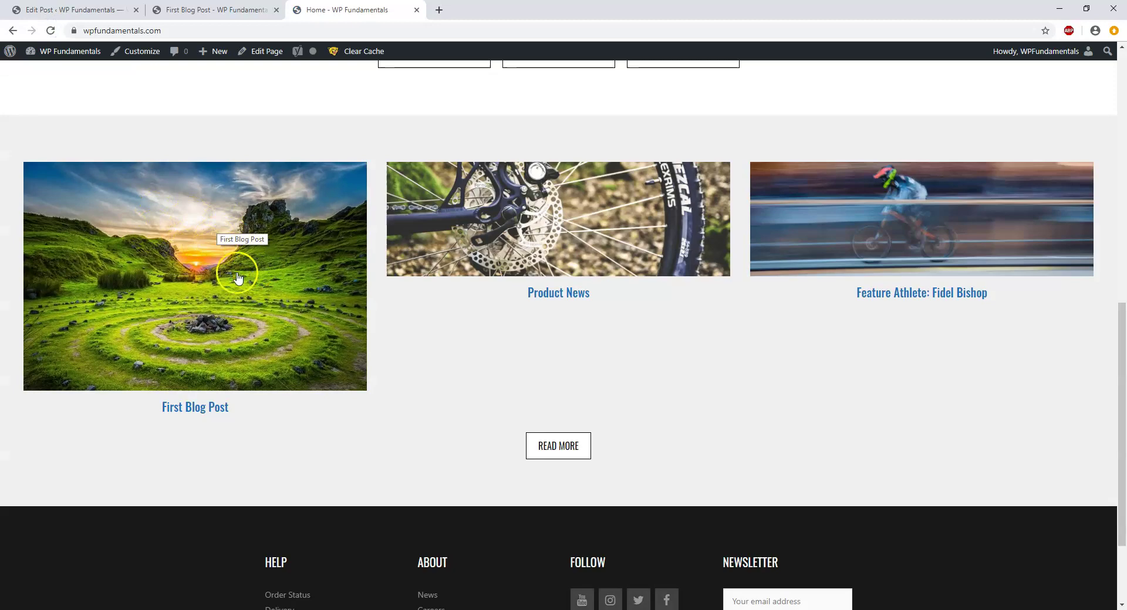
click(228, 289)
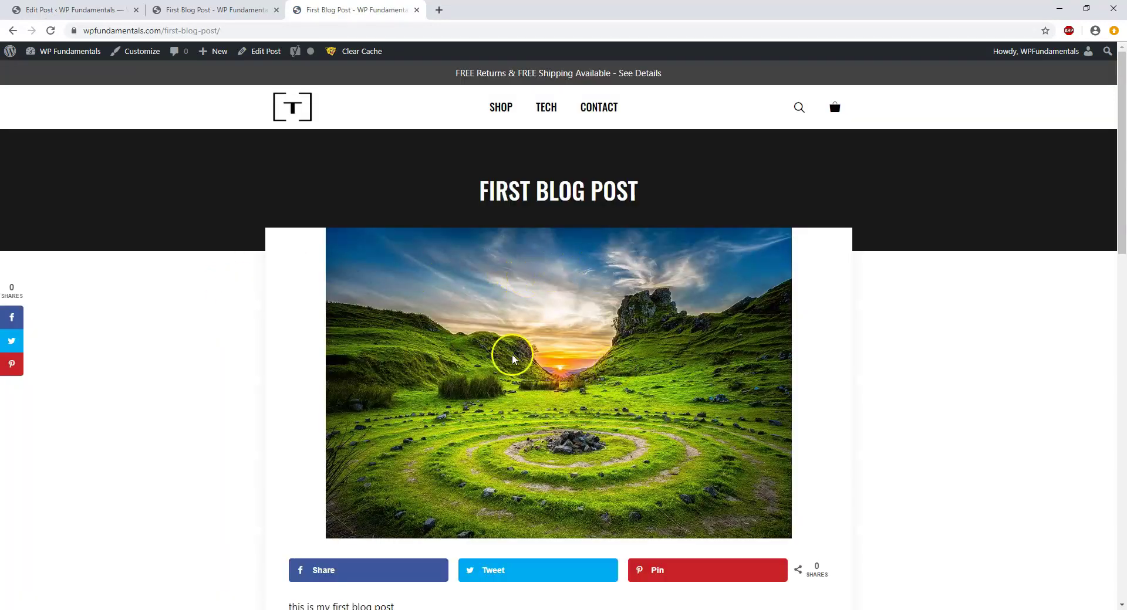
scroll(516, 349, down, 2)
scroll(528, 345, down, 14)
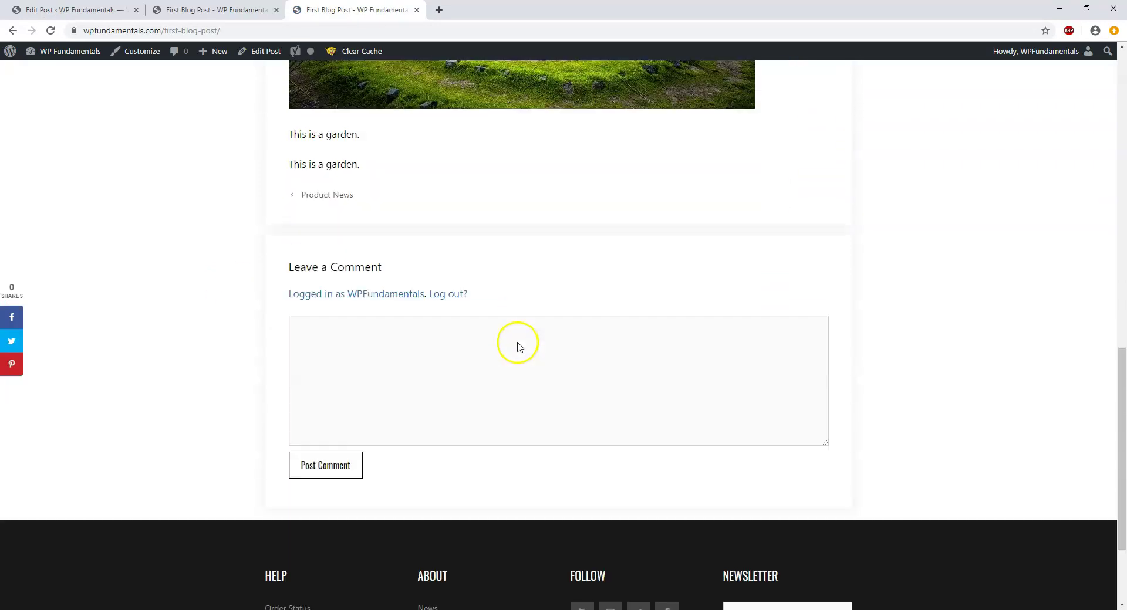
scroll(515, 346, up, 15)
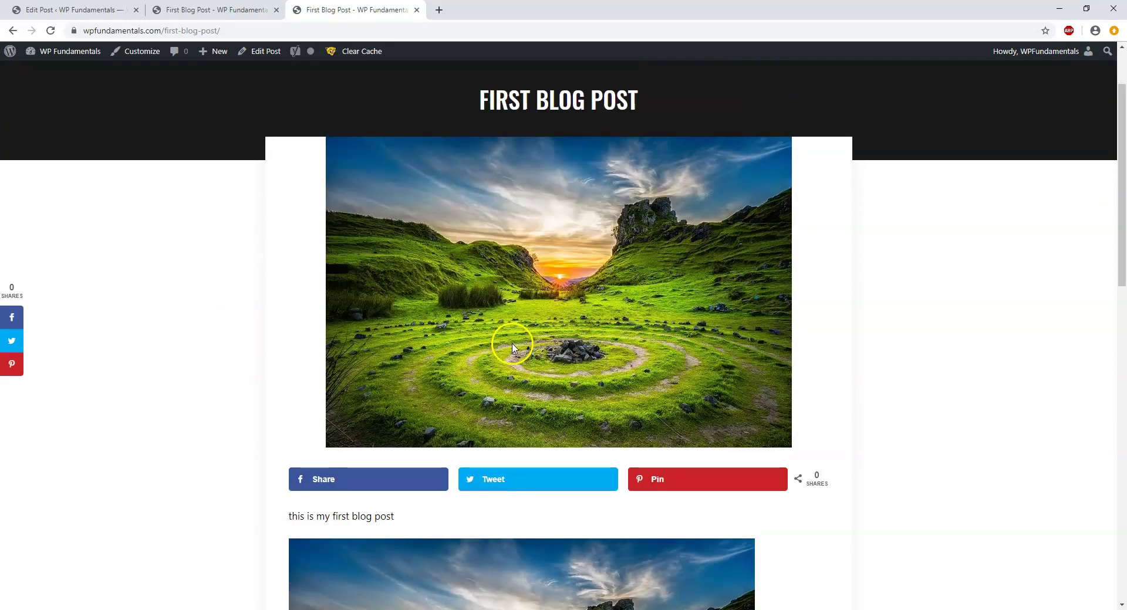
click(418, 12)
key(ctrl+Page_Up)
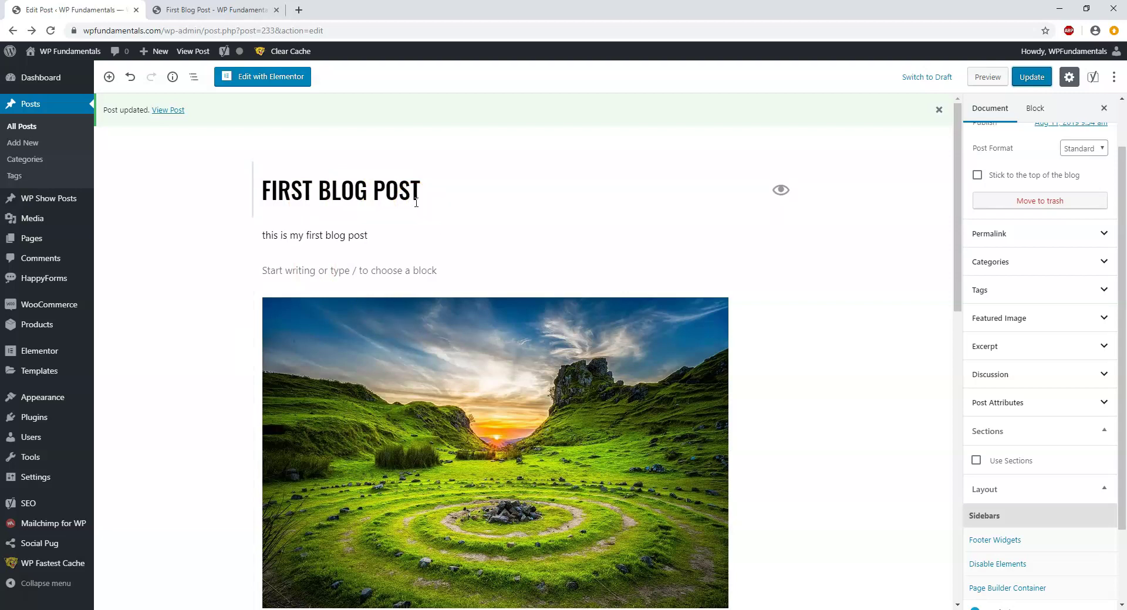
Step: Open the block inserter below the garden paragraphs and browse the most used blocks and block categories
scroll(458, 234, down, 5)
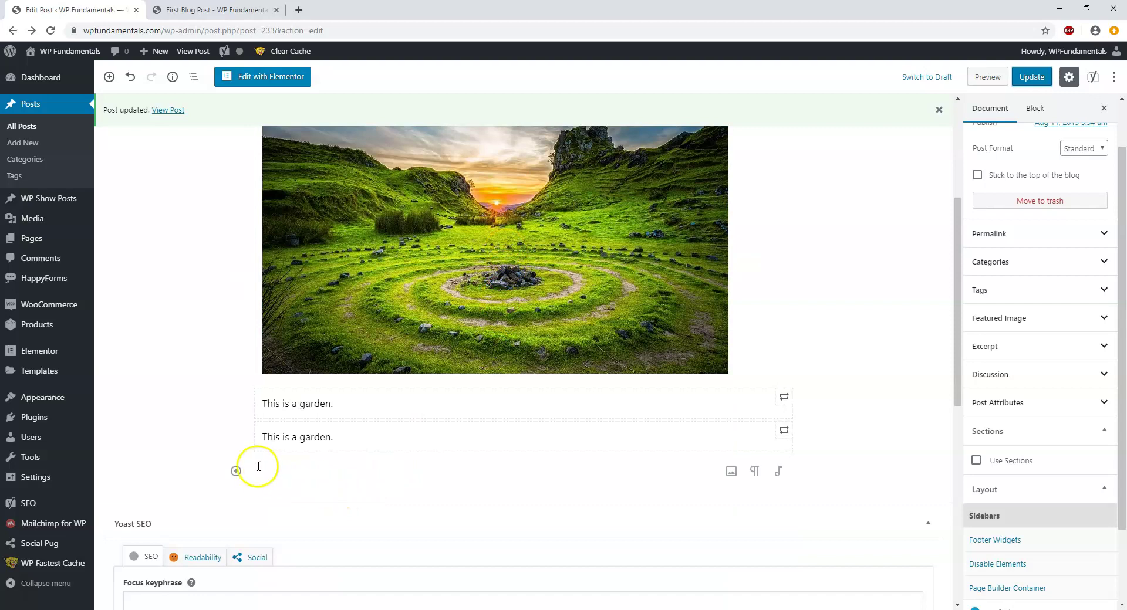
click(236, 471)
scroll(352, 305, down, 2)
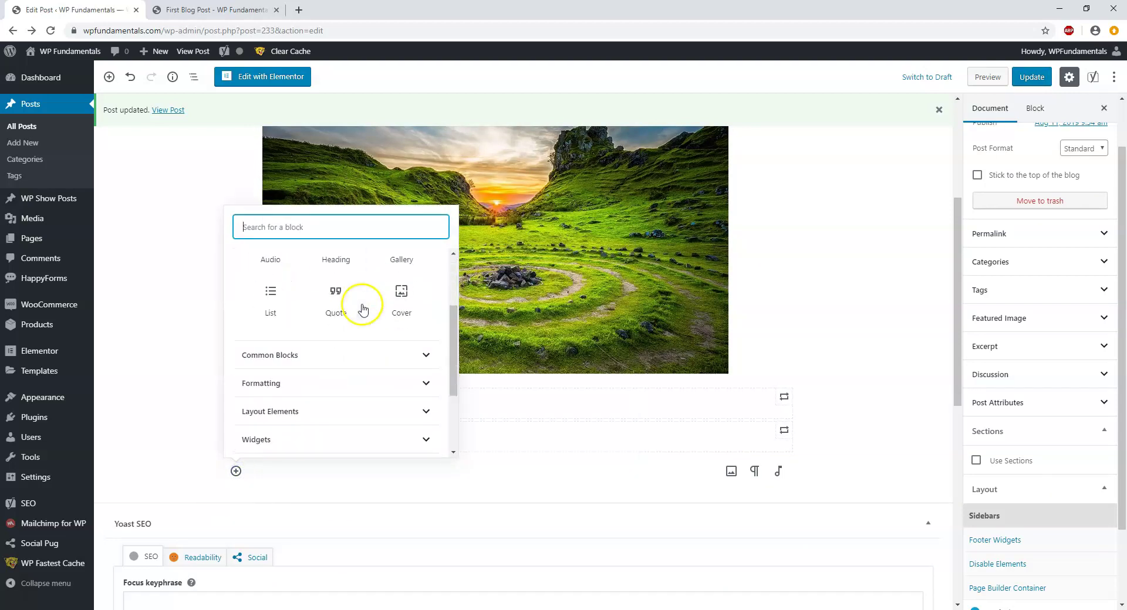
scroll(335, 310, up, 2)
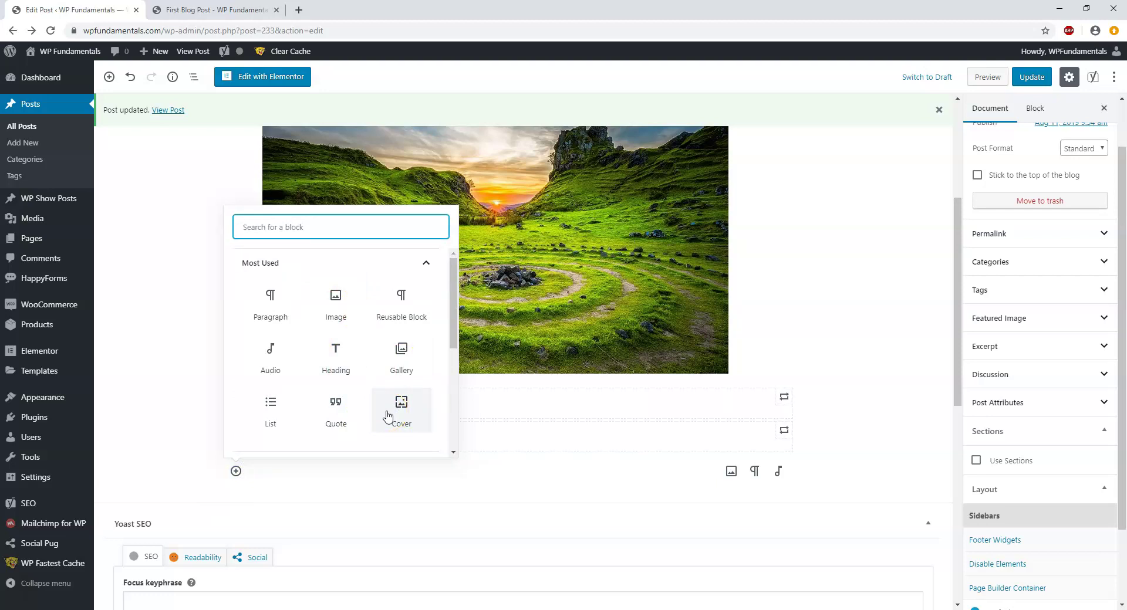
click(441, 319)
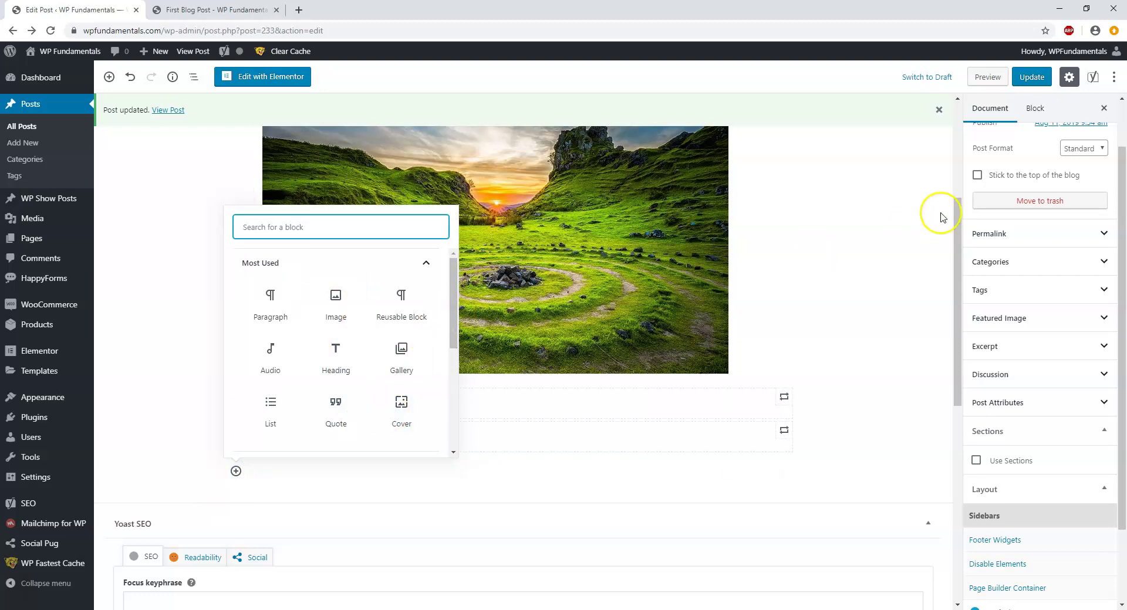
Step: Move First Blog Post to the trash, delete it permanently from there, and return to the list of all posts
click(34, 104)
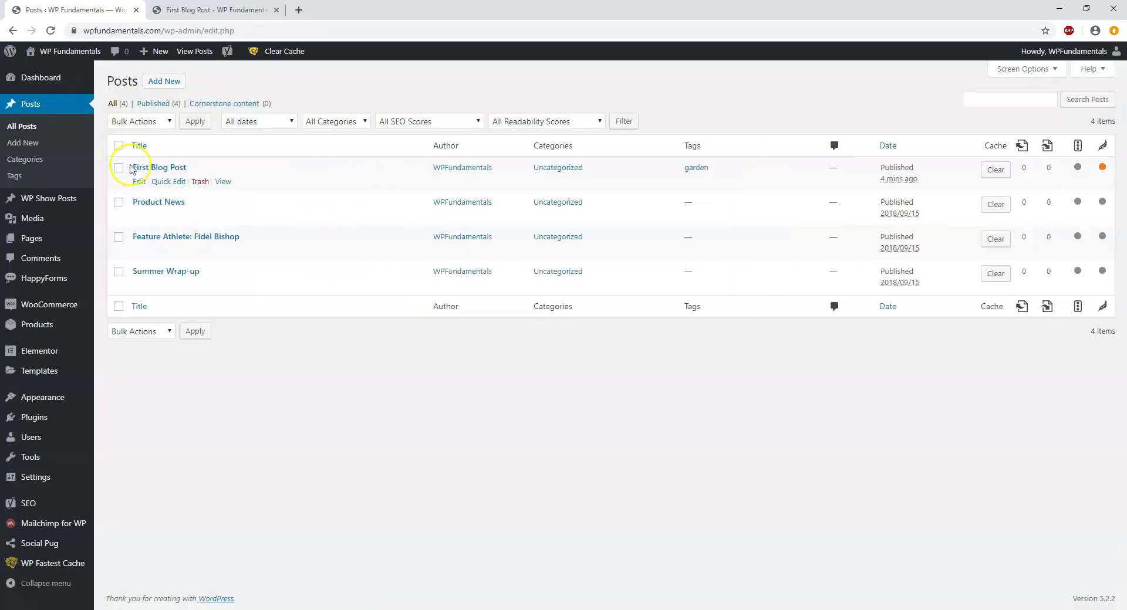
click(200, 182)
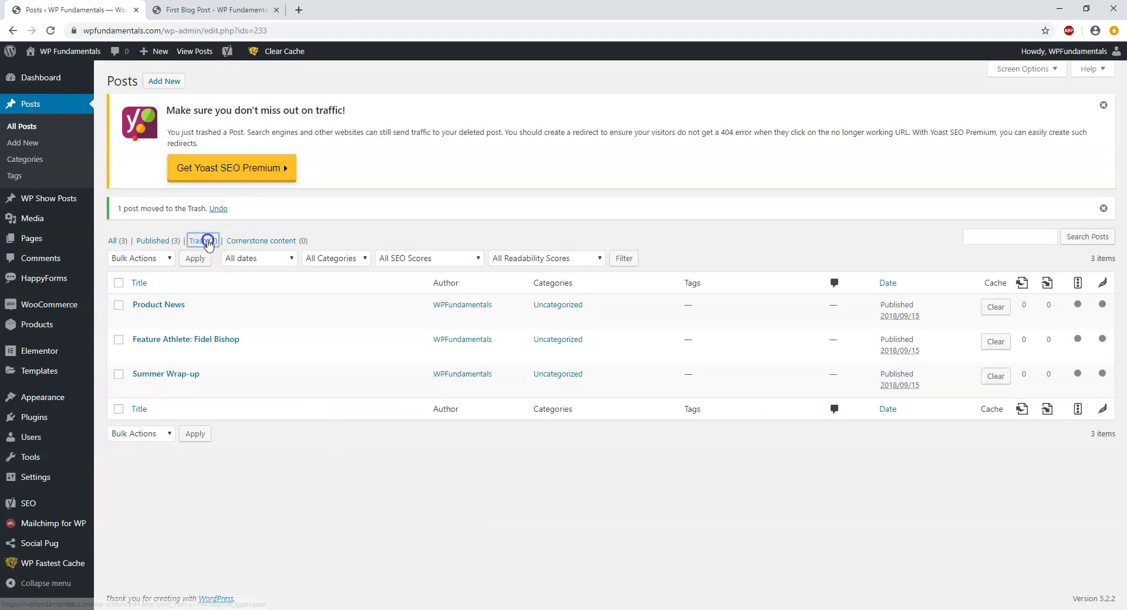
click(198, 240)
click(222, 183)
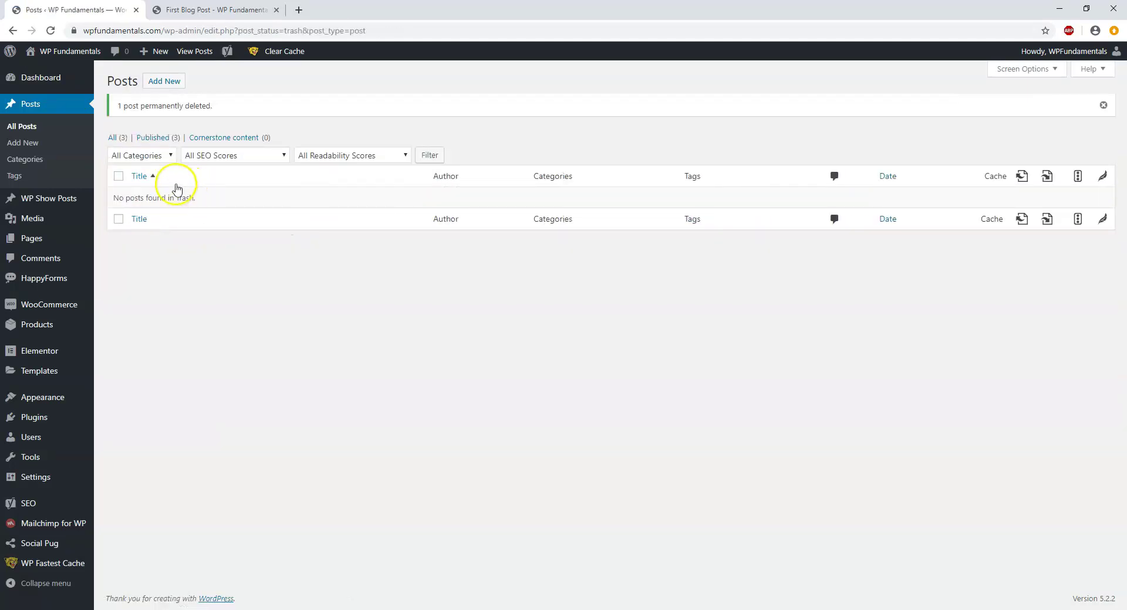
click(112, 137)
Step: Go from the old post page to the site's homepage, check which blog posts it lists, and return to the posts list
click(212, 10)
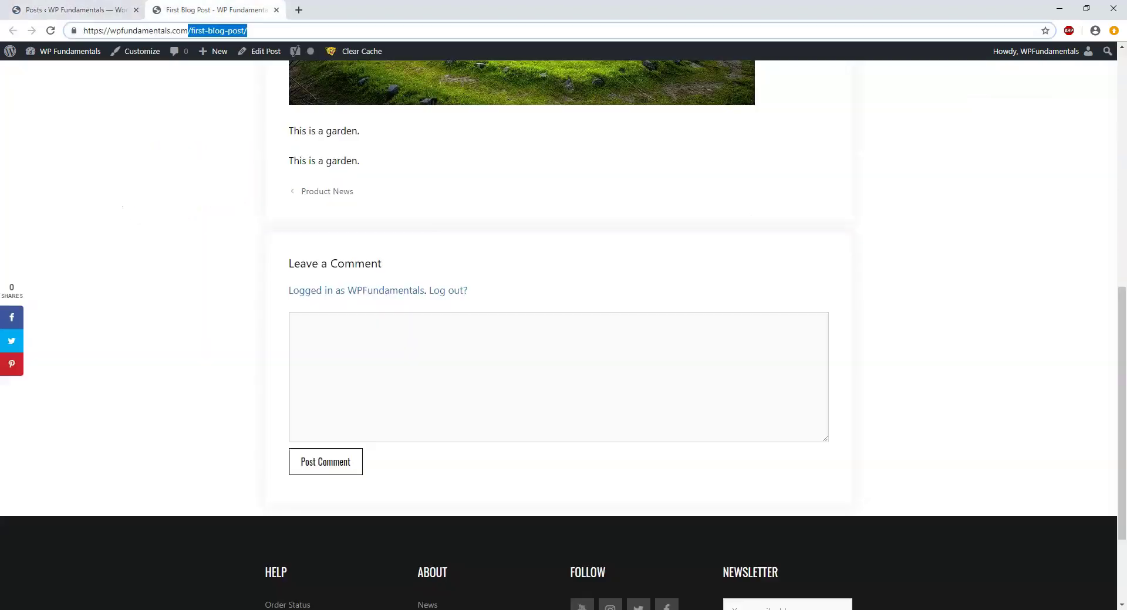
scroll(220, 193, up, 1)
scroll(218, 193, up, 10)
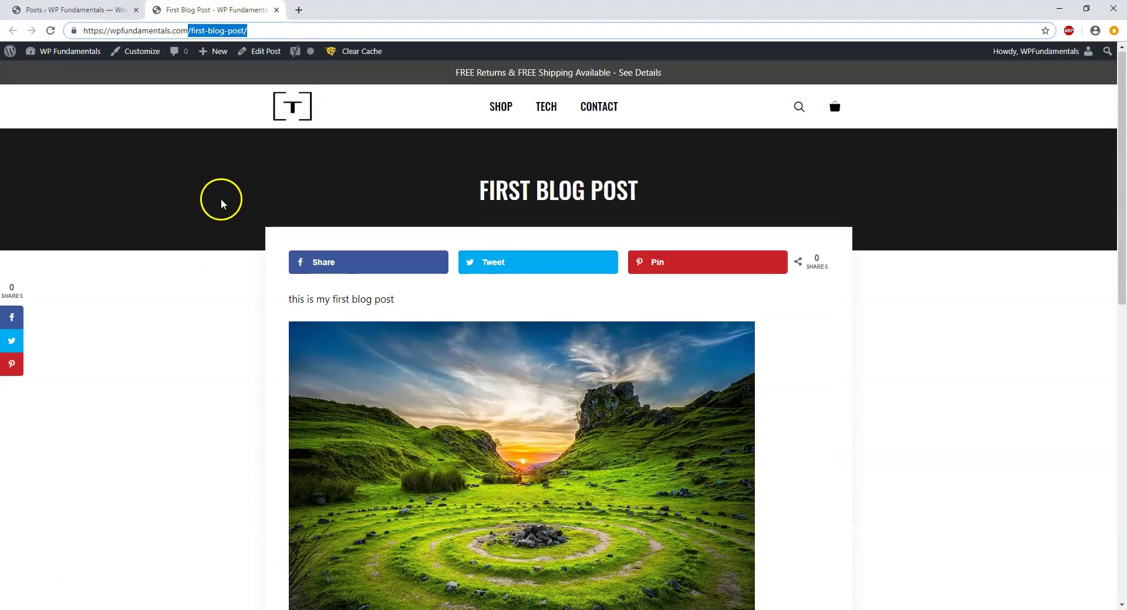
click(287, 108)
scroll(227, 326, down, 7)
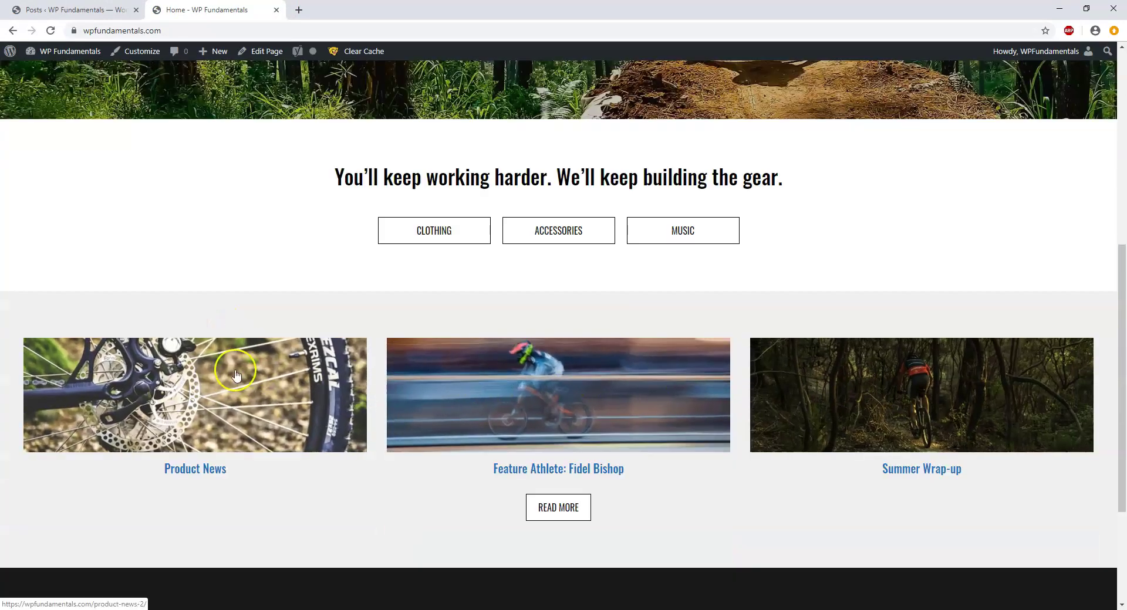
scroll(213, 370, up, 7)
click(76, 9)
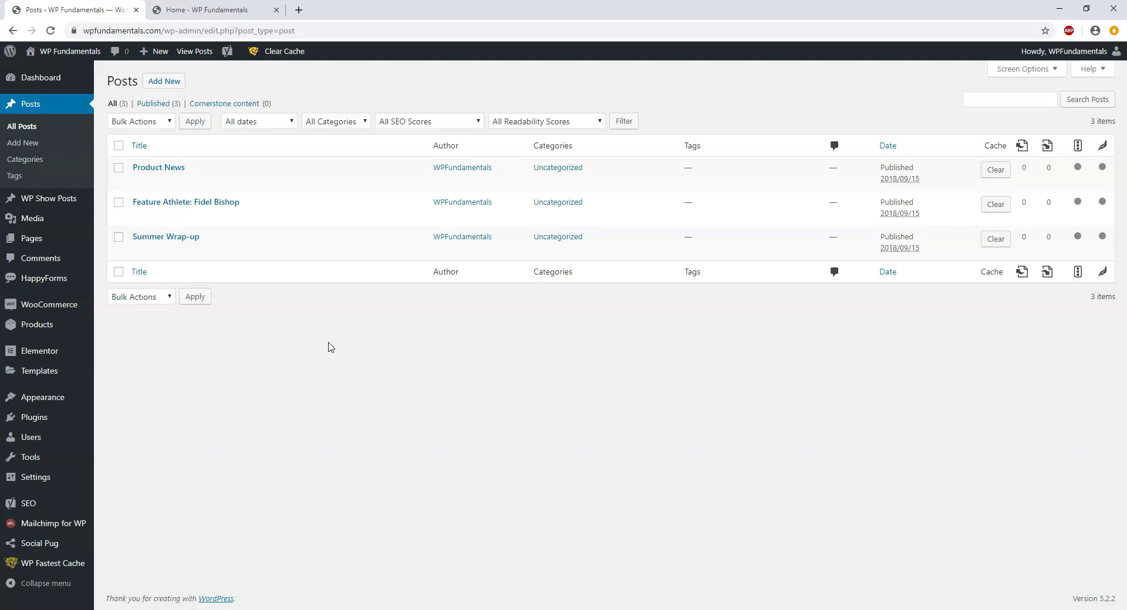
Step: Open the site's comments list to view the submitted comments
click(470, 401)
click(39, 258)
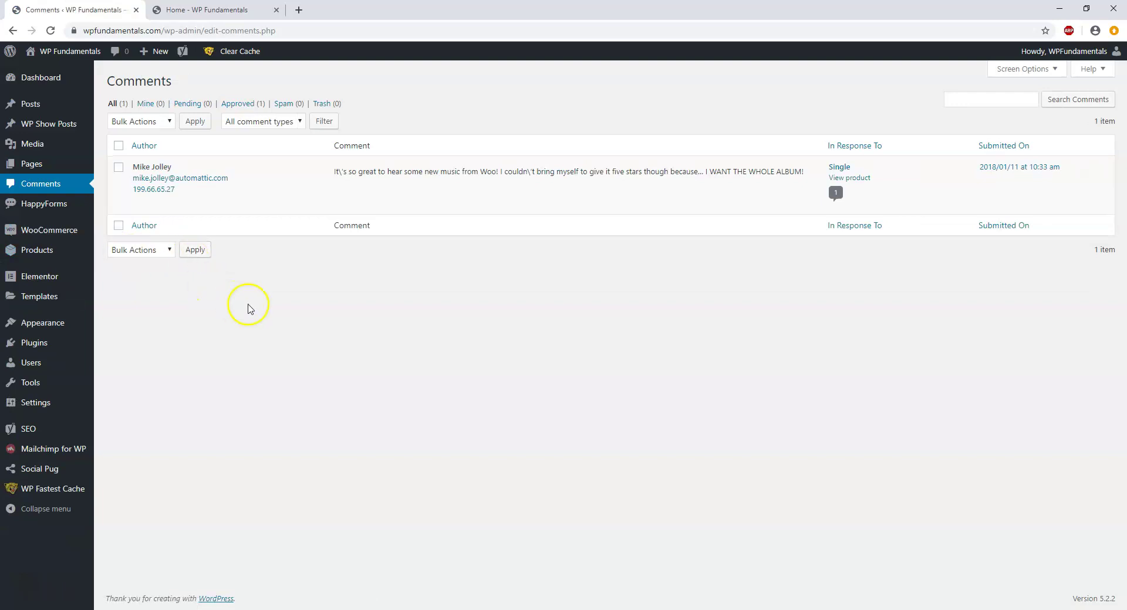